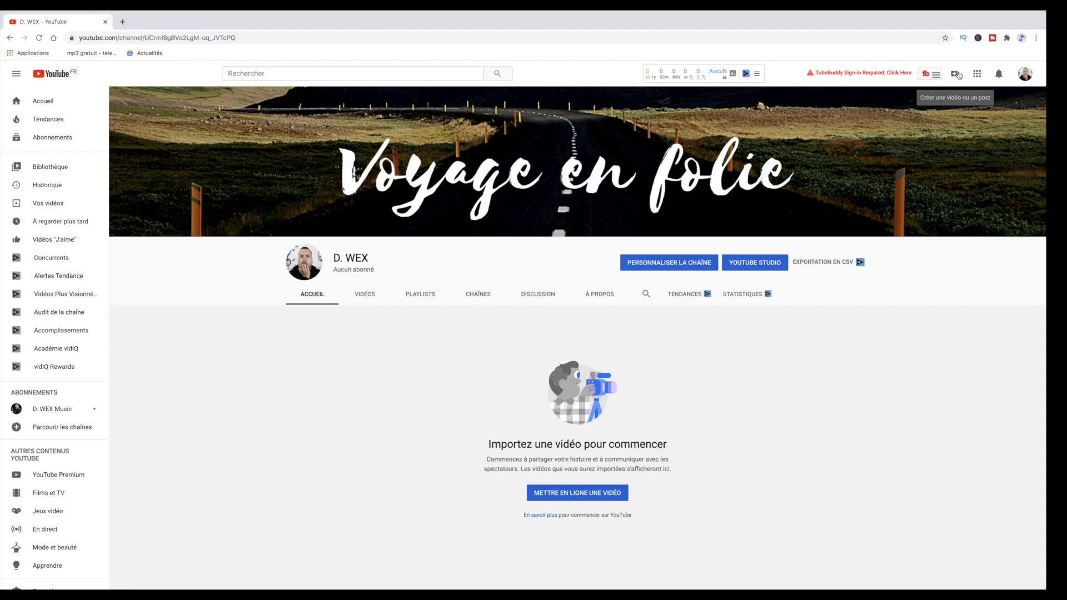
Start a new video upload for the channel, dismiss the multiple-file tip and open the file chooser
left_click(955, 75)
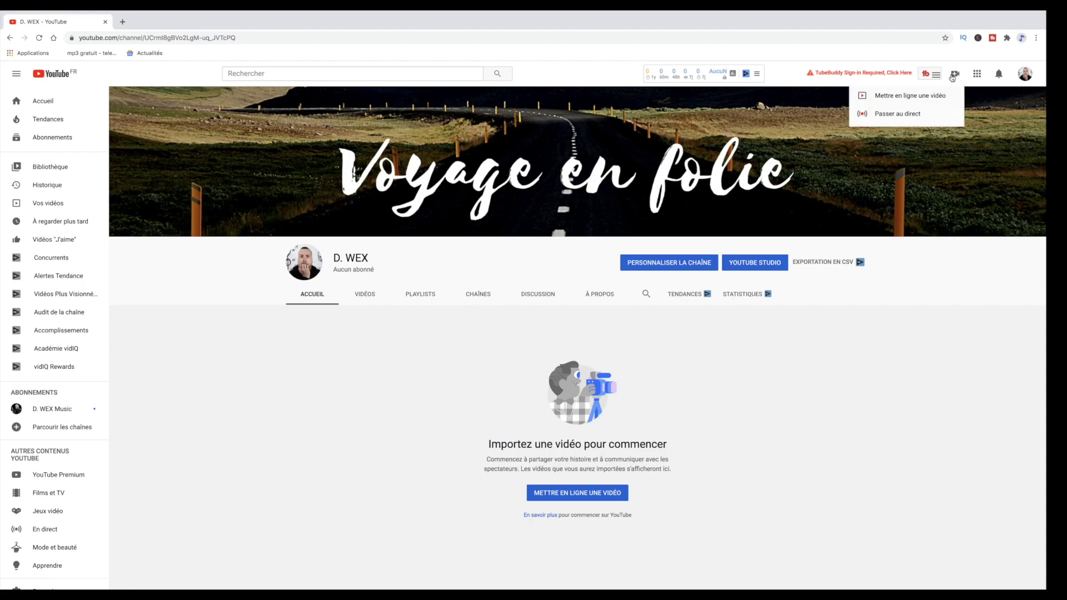
left_click(917, 98)
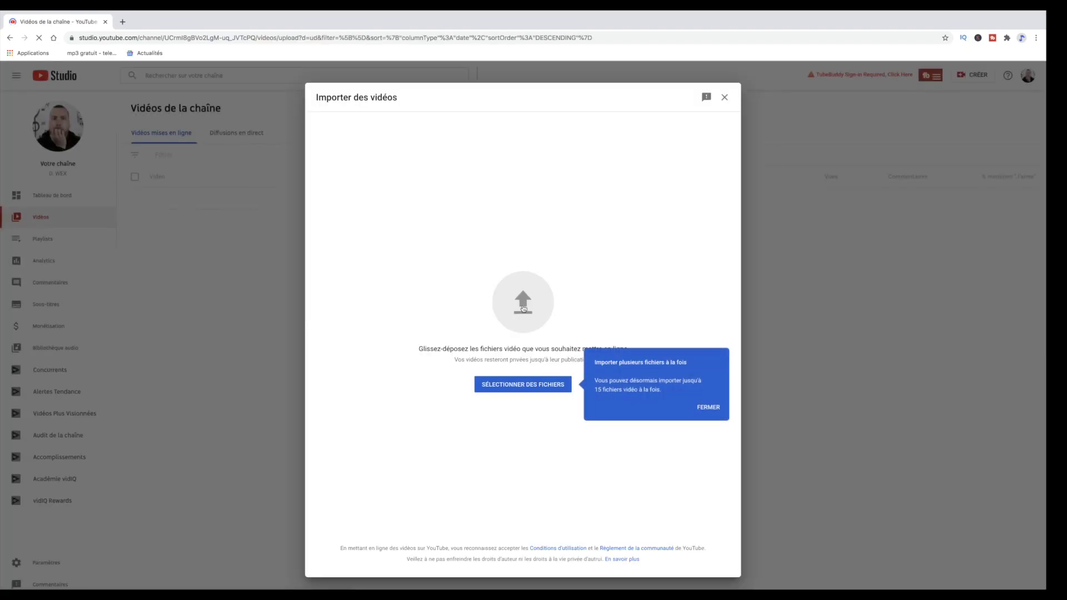
left_click(708, 407)
left_click(526, 386)
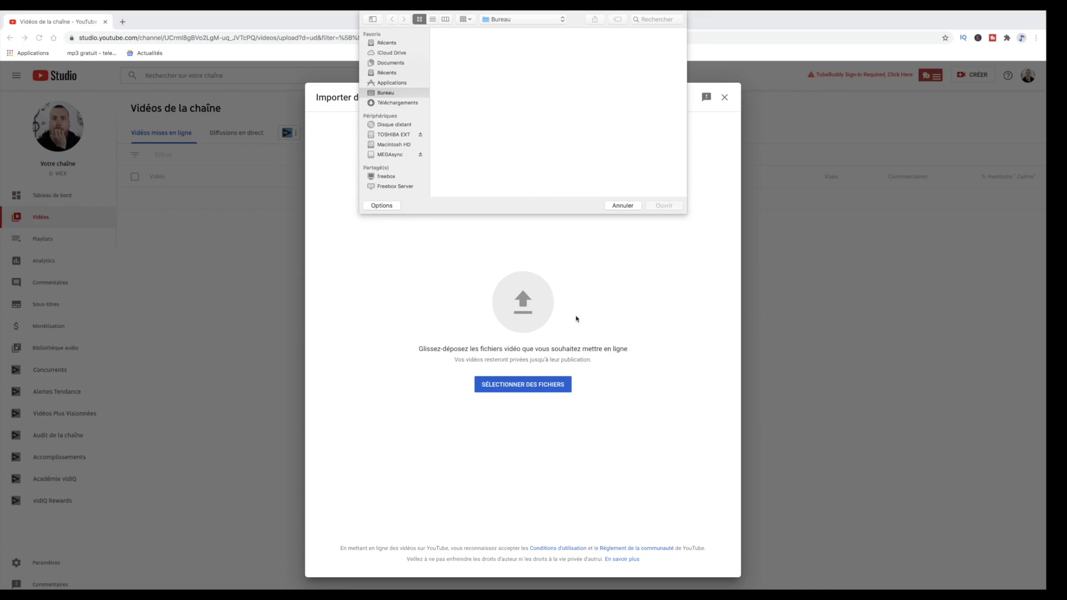
Upload Fire - 8624.mp4 from the Diego folder inside Vidéos projet musique in the user's home folder on Macintosh HD
left_click(389, 145)
double_click(661, 47)
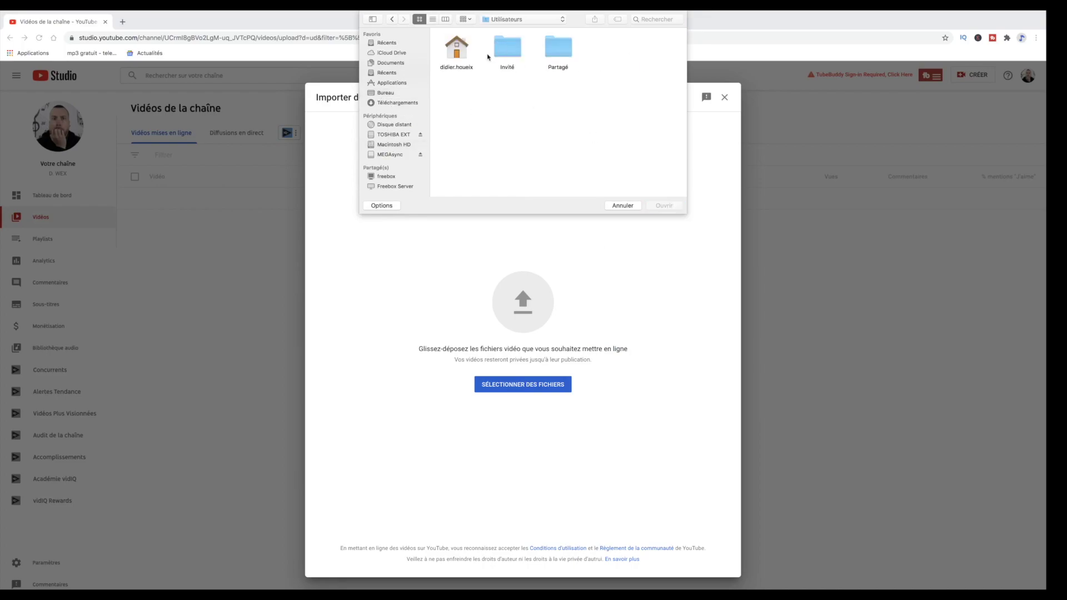
double_click(453, 47)
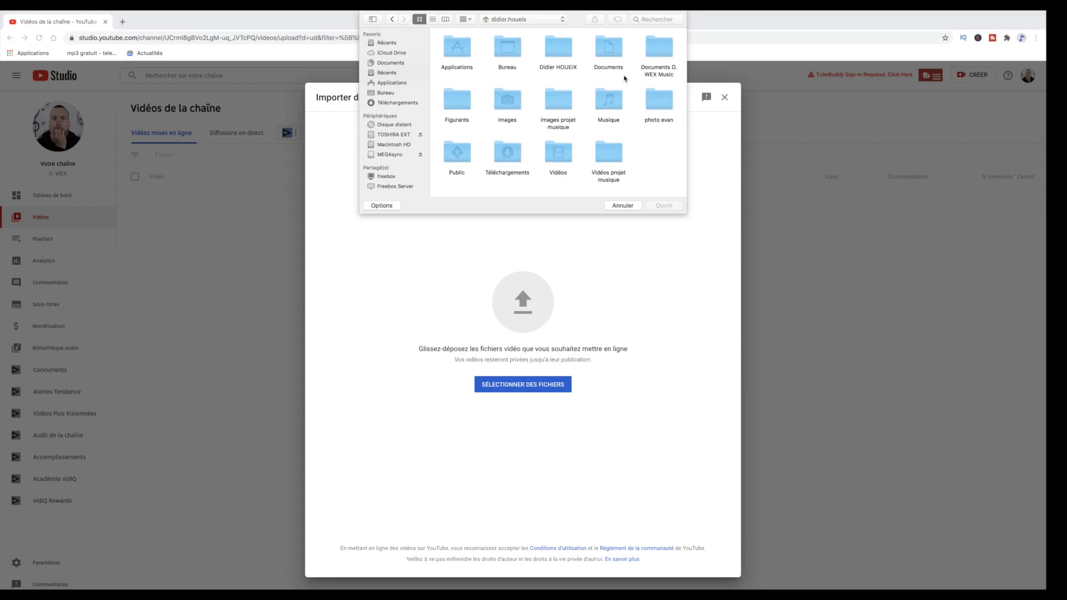
double_click(608, 153)
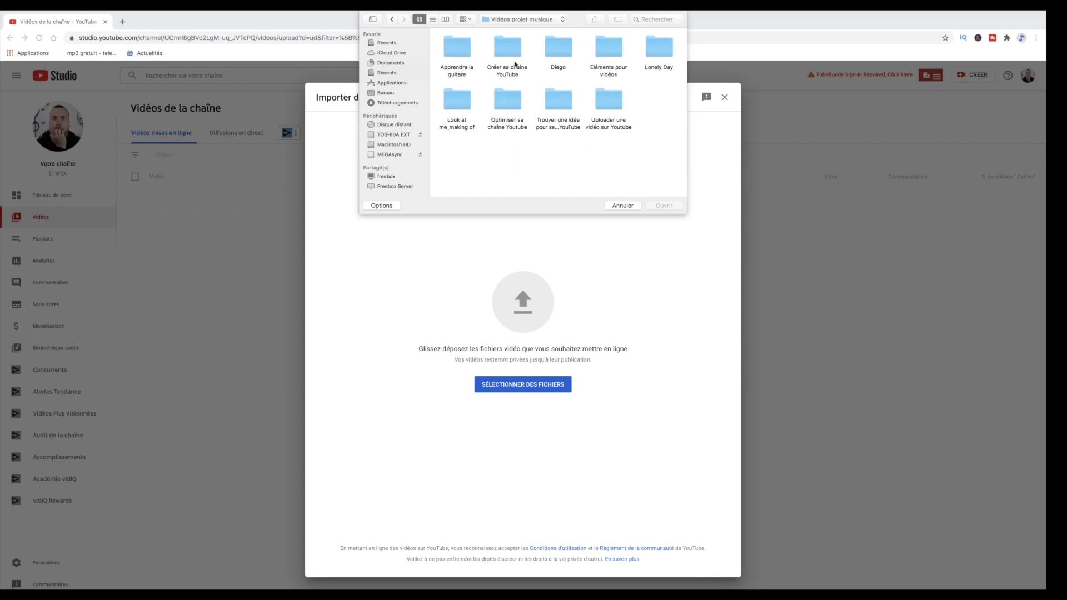
double_click(559, 46)
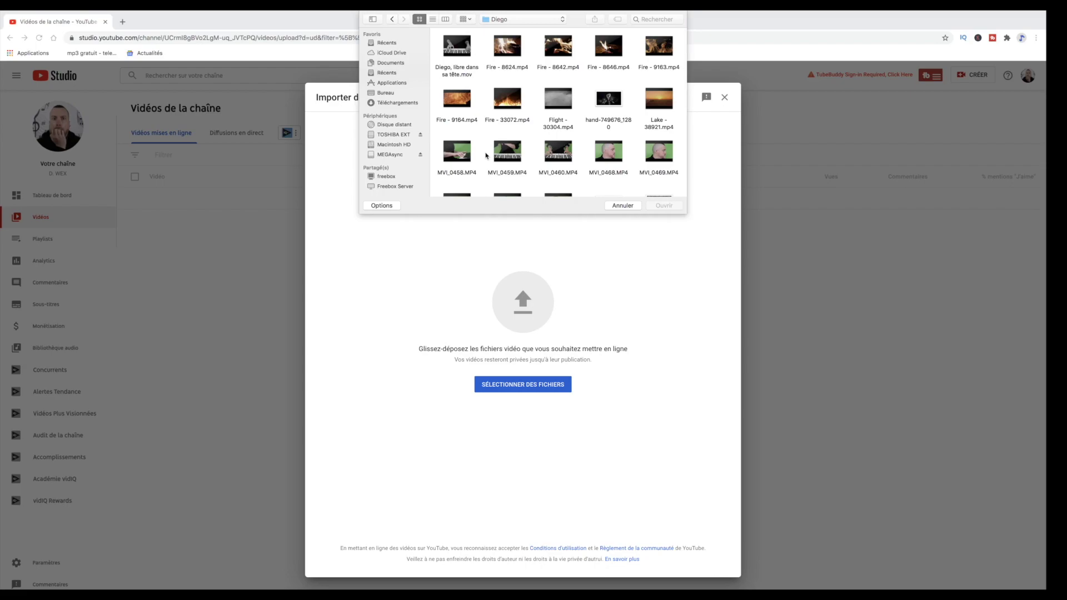
right_click(519, 104)
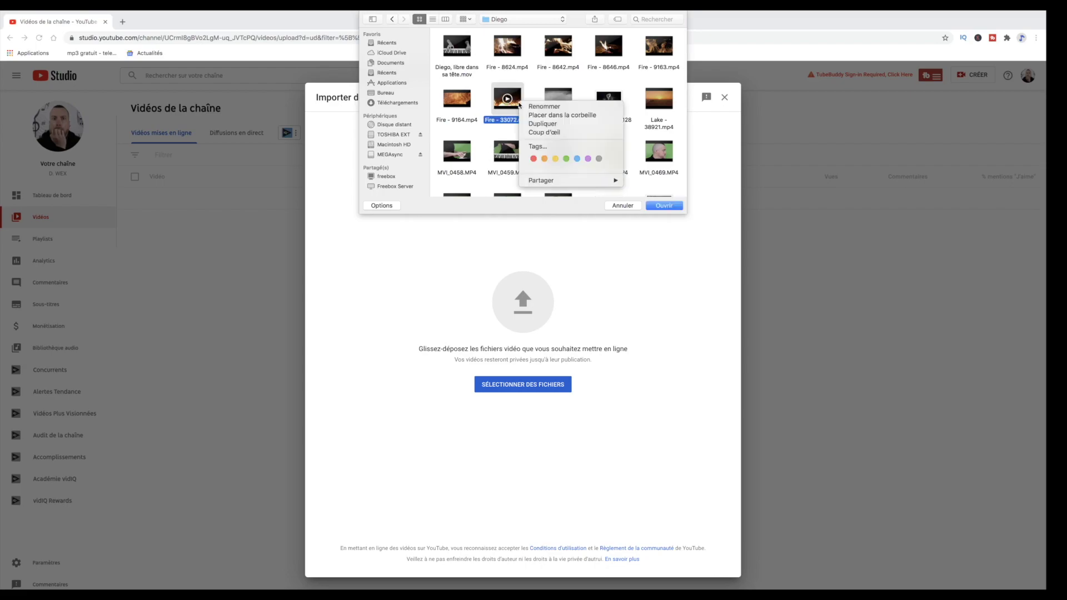
left_click(515, 109)
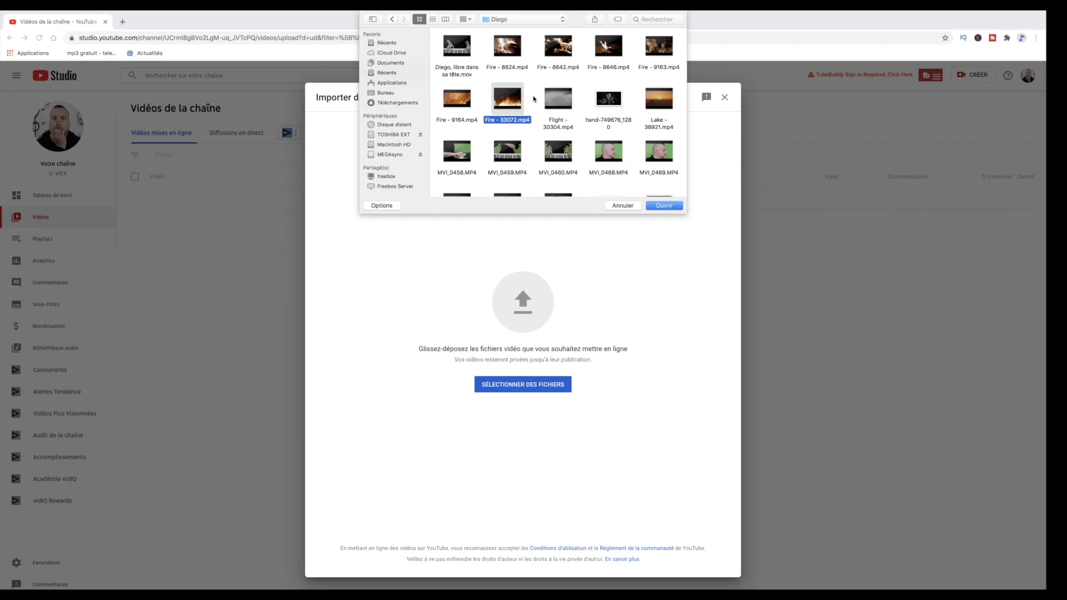
left_click(515, 55)
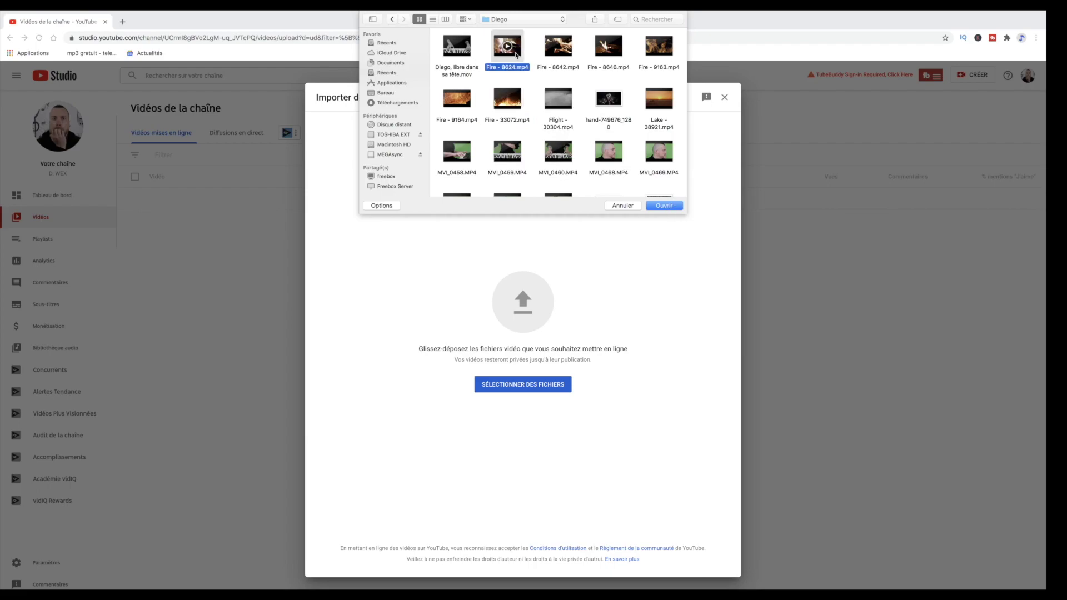
left_click(668, 209)
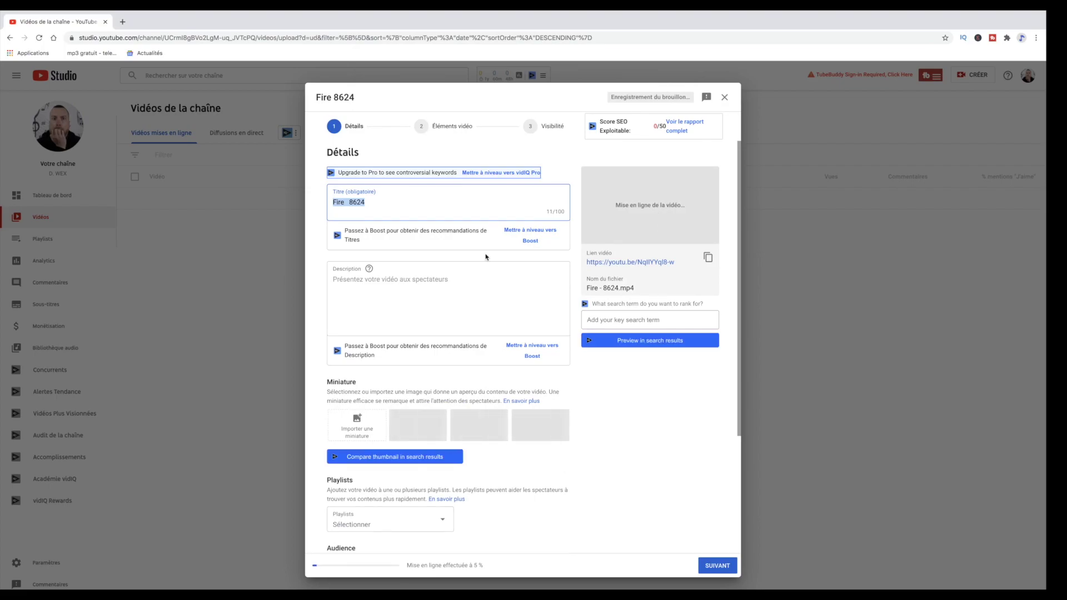
Replace the video's default title with "Voyage en France"
left_click(382, 203)
left_click_drag(382, 203, 326, 205)
type("Vo")
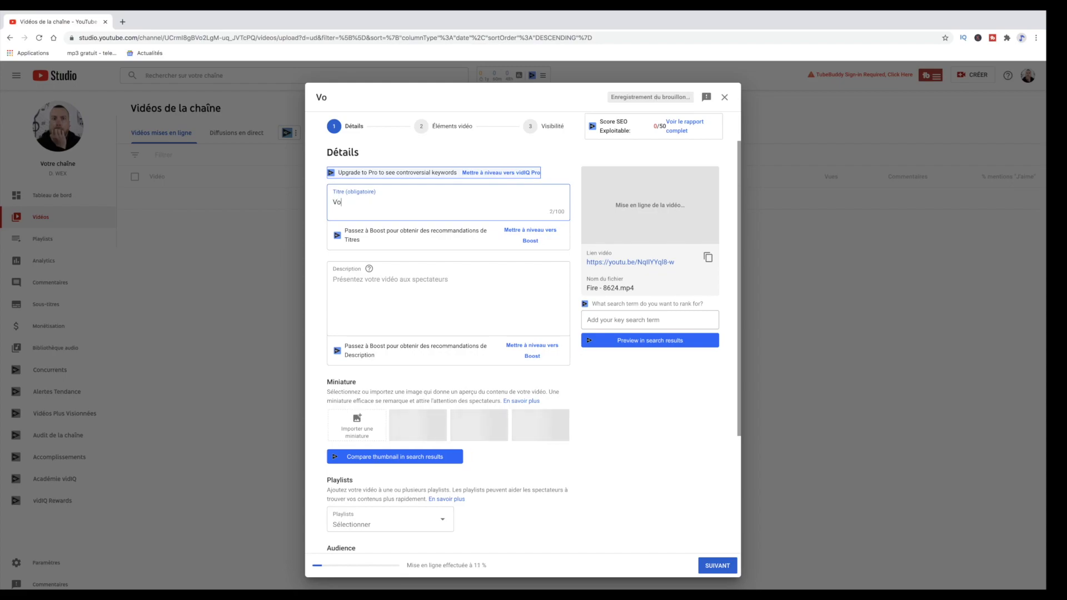
type("yage en Fra")
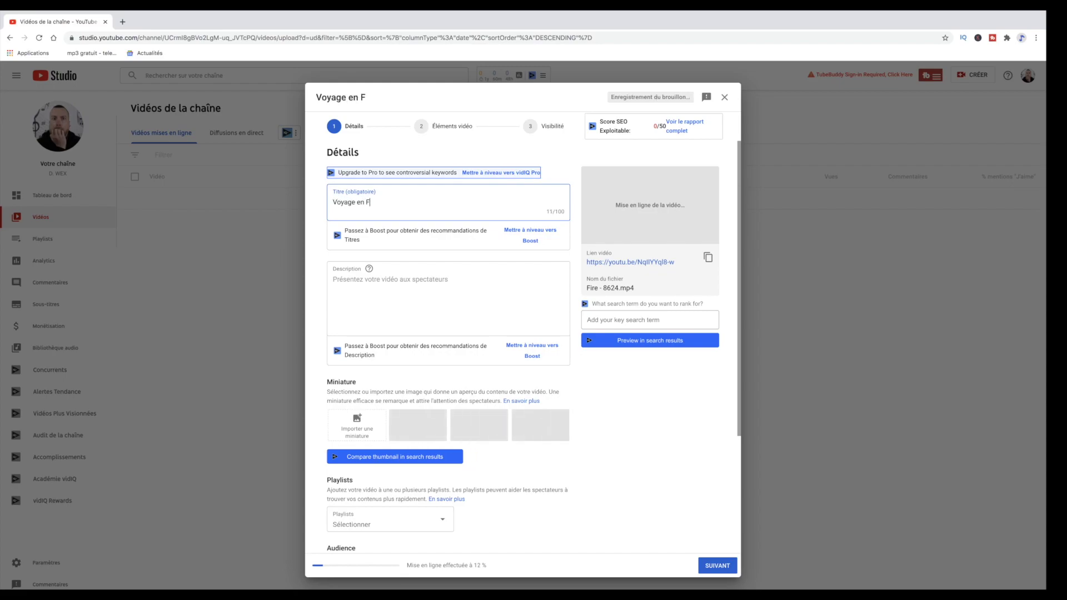
type("nce")
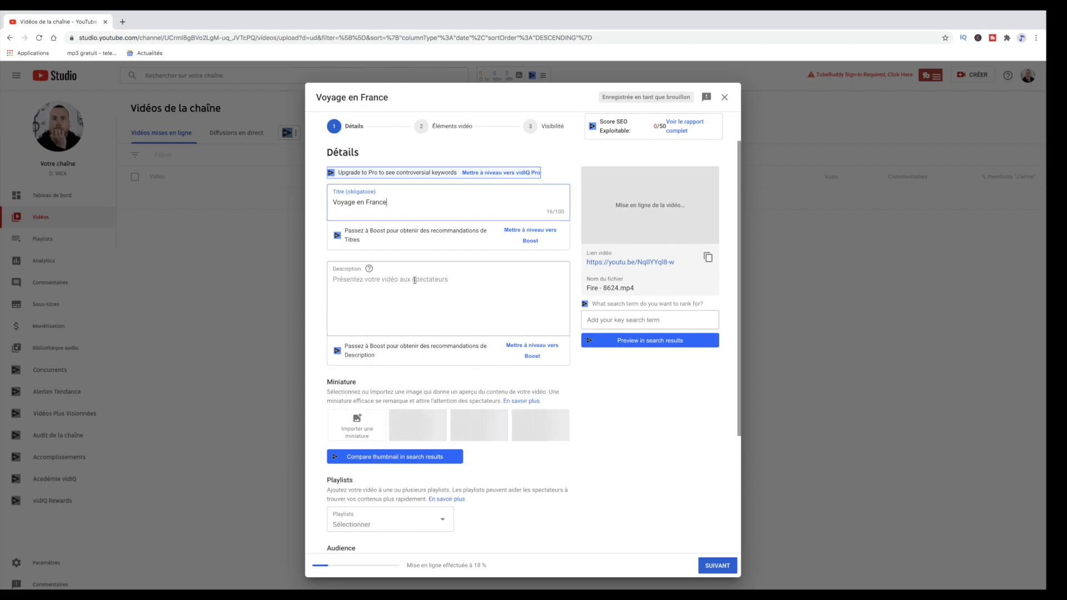
Enter "Voyage en France de Voyage en Folie" as the first line of the video description
left_click(414, 280)
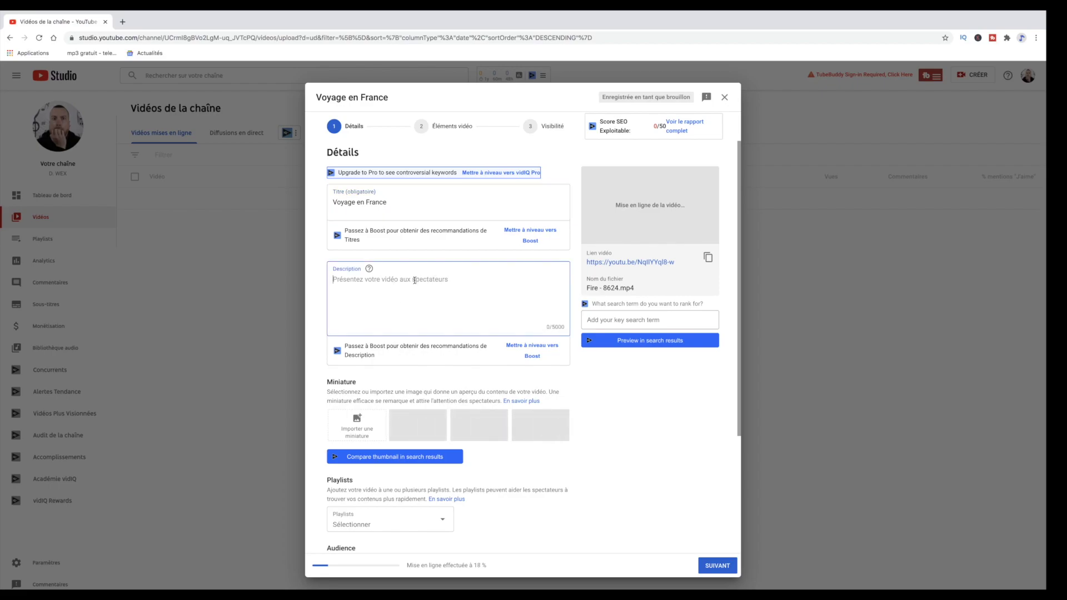
type("Voyage ")
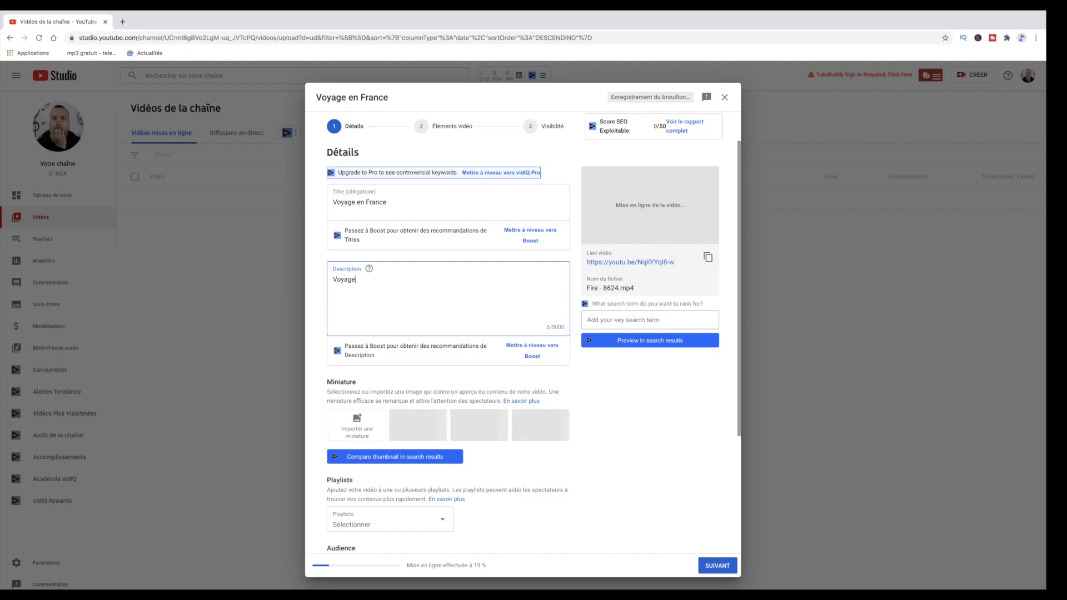
type("En")
type("en FR")
type("rance")
type(" de Voyage")
type(" en ")
type("Folie")
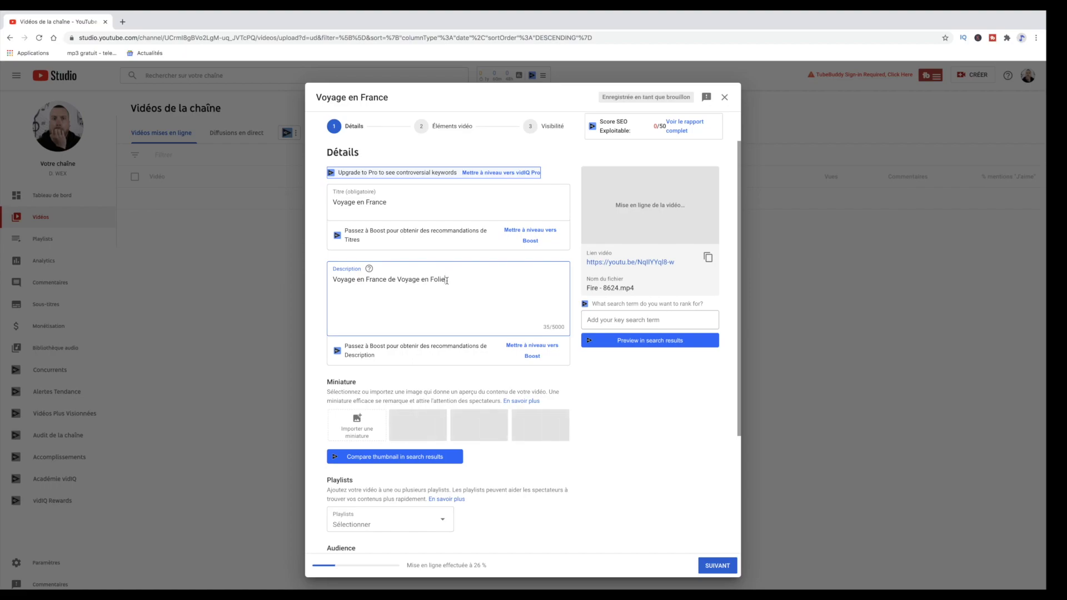
After a blank line, add to the description "Cette vidéo est destinée à vous présenter les plus beaux paysages français lors de mes vacances en juillet"
key("Return")
key("Return")
type("Cette")
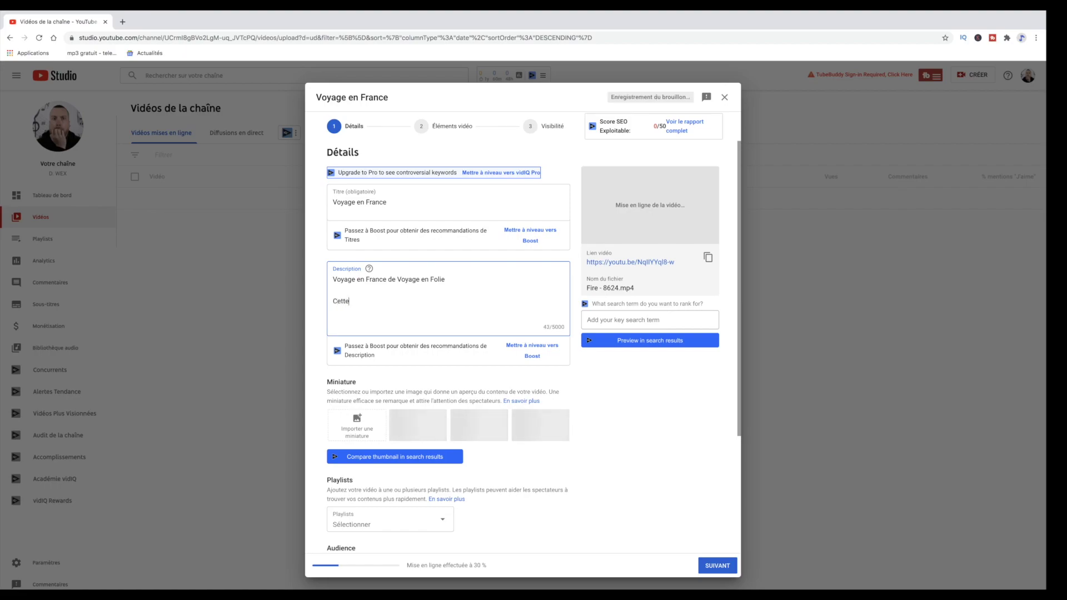
type(" vidéo est ")
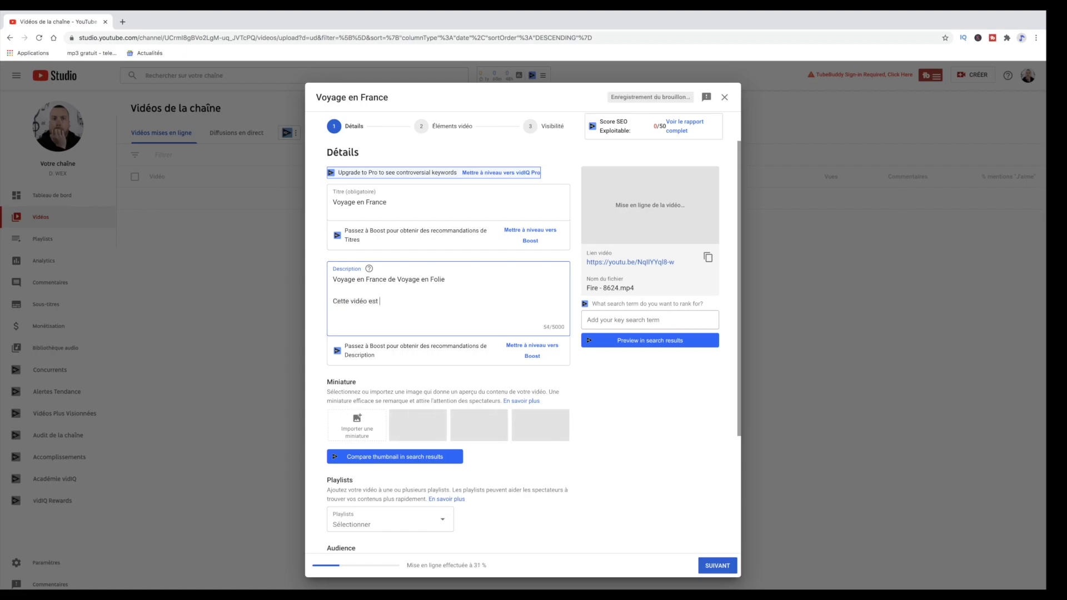
type("destin")
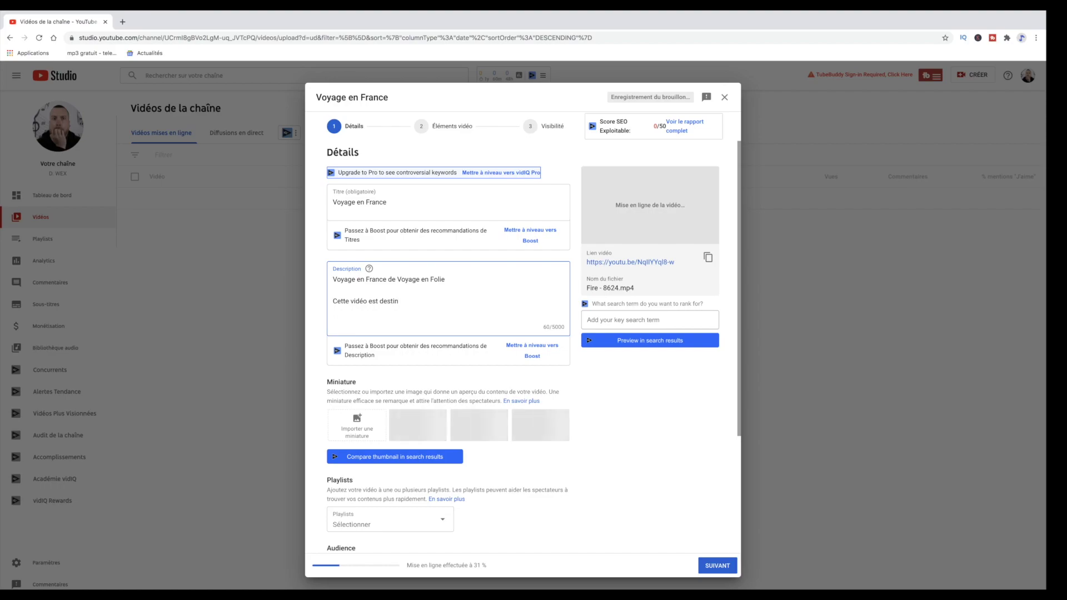
type("ée à v")
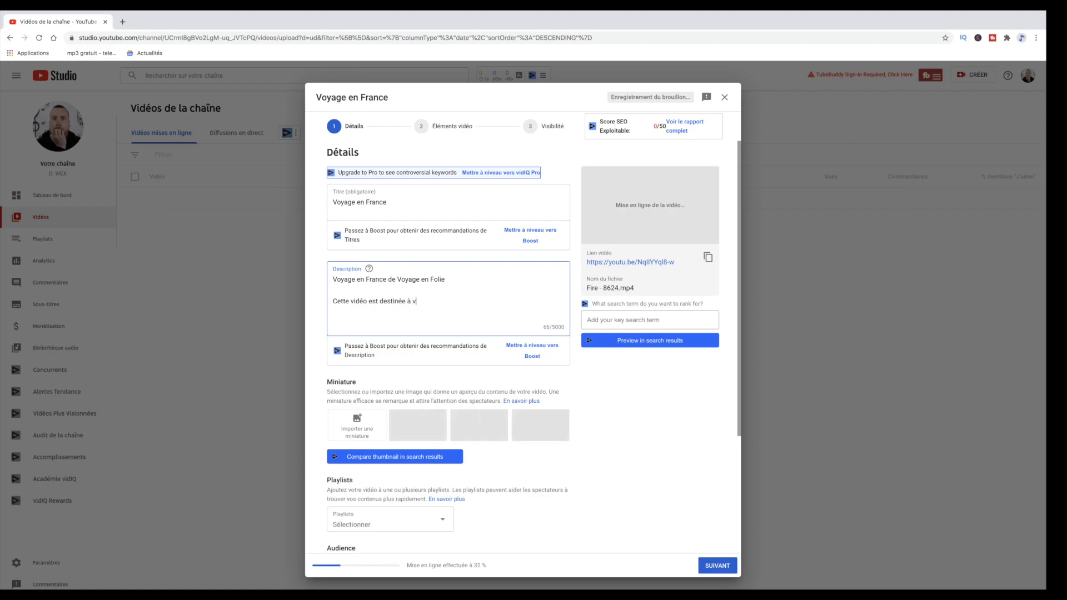
type("ous présenter les plus beaux paysages français ")
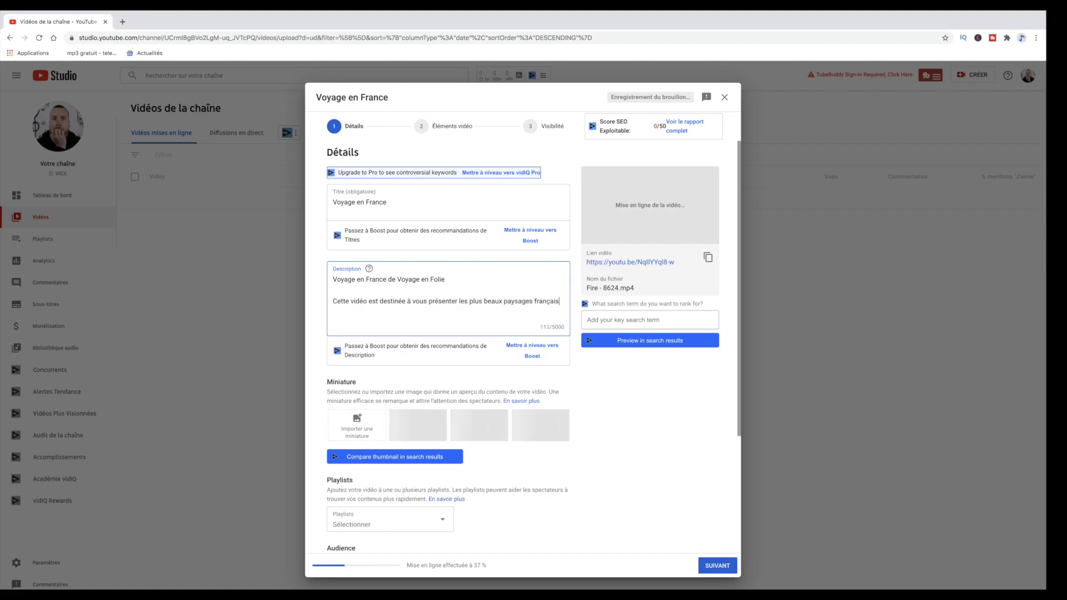
type("lors de")
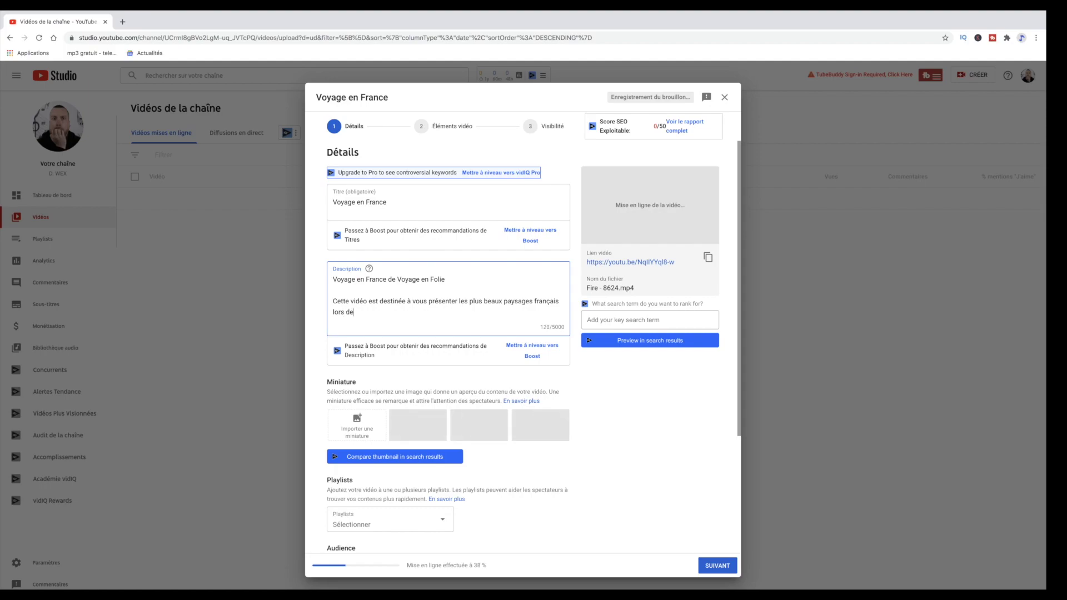
type(" mes va")
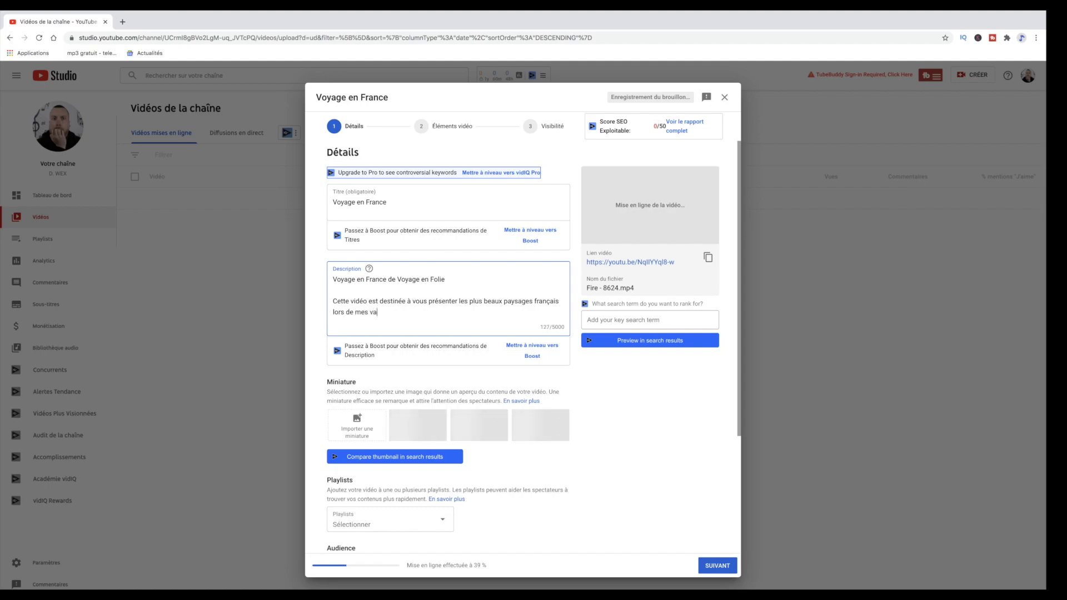
type("cances en")
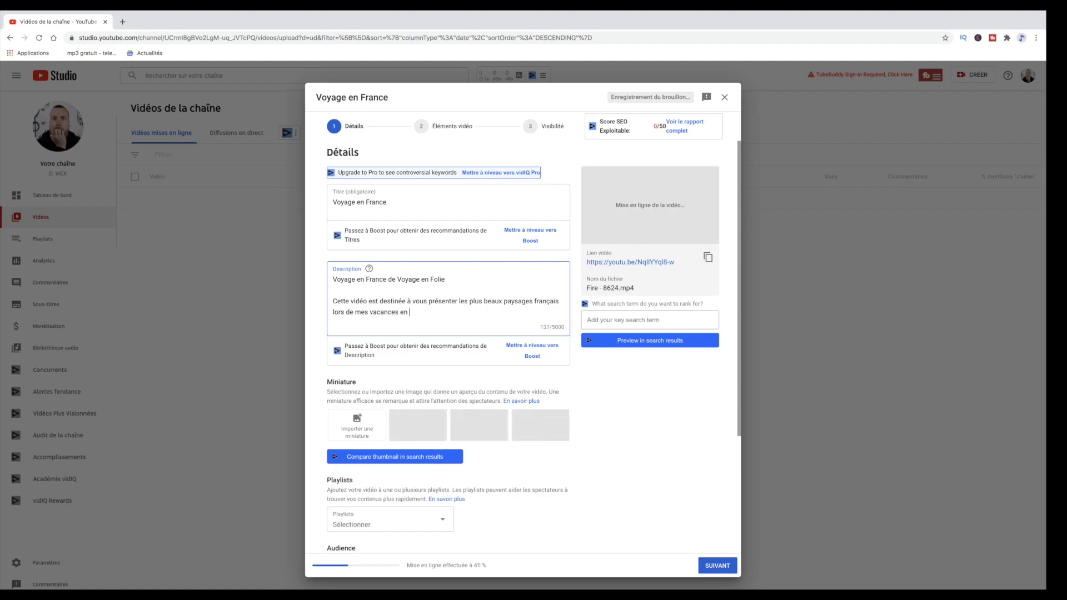
type(" juillet")
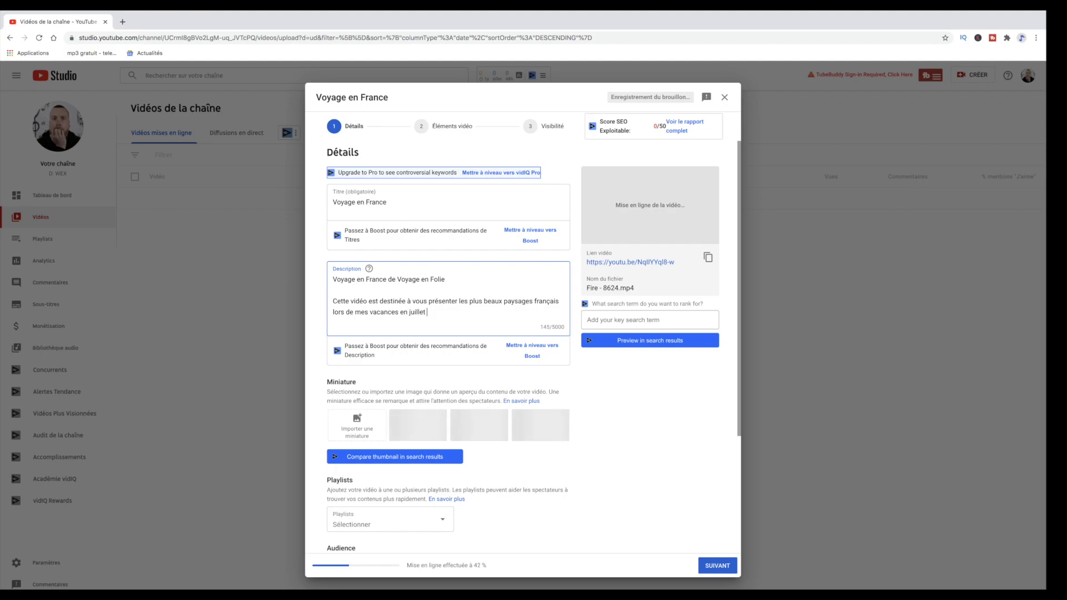
Complete the description's second paragraph with "2020. Vous découvrirez des coins insolites ..."
type(" 2020. Vous déco")
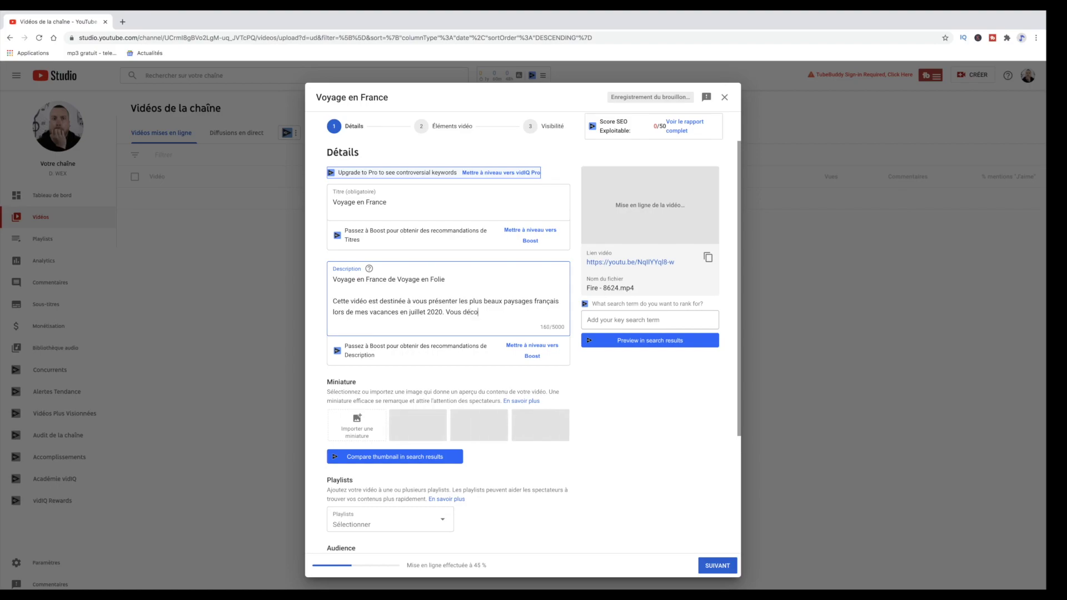
type("urv")
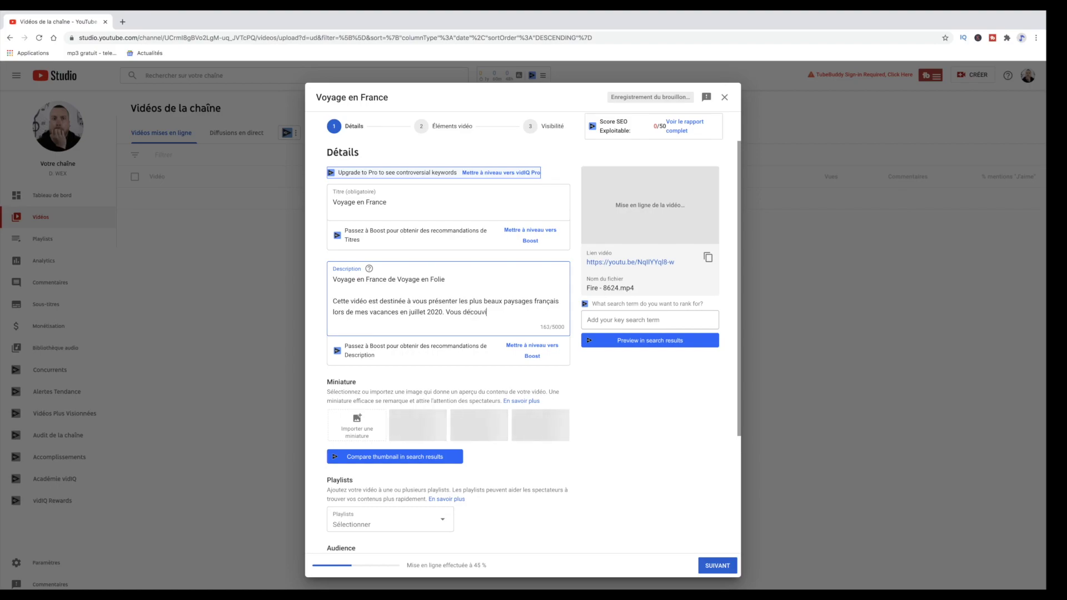
type("vriez")
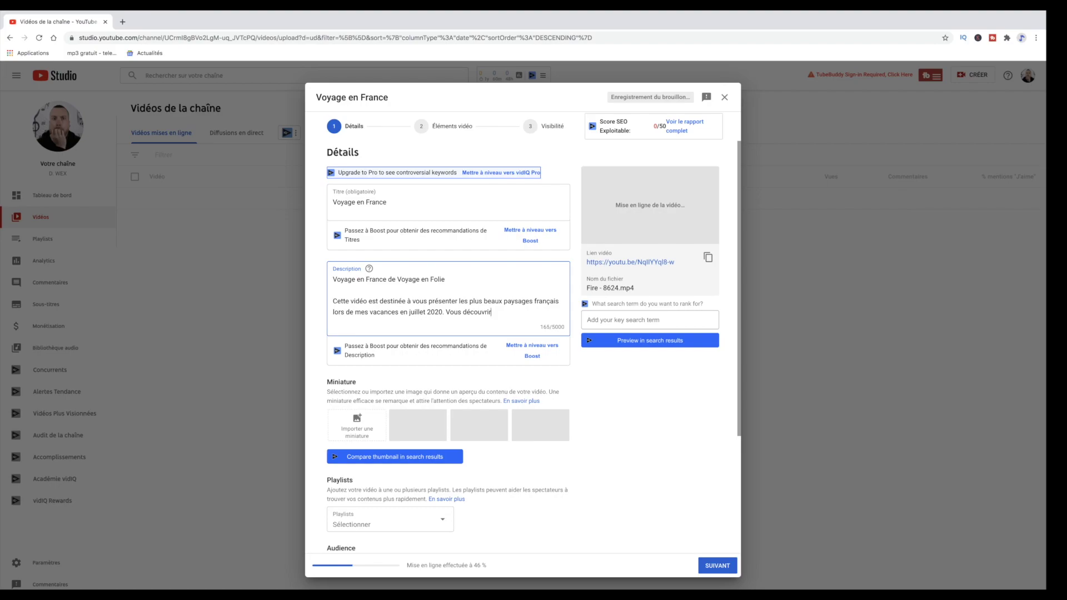
type("ez des ccins insolites")
left_click(516, 312)
type("o")
left_click(558, 313)
type("...")
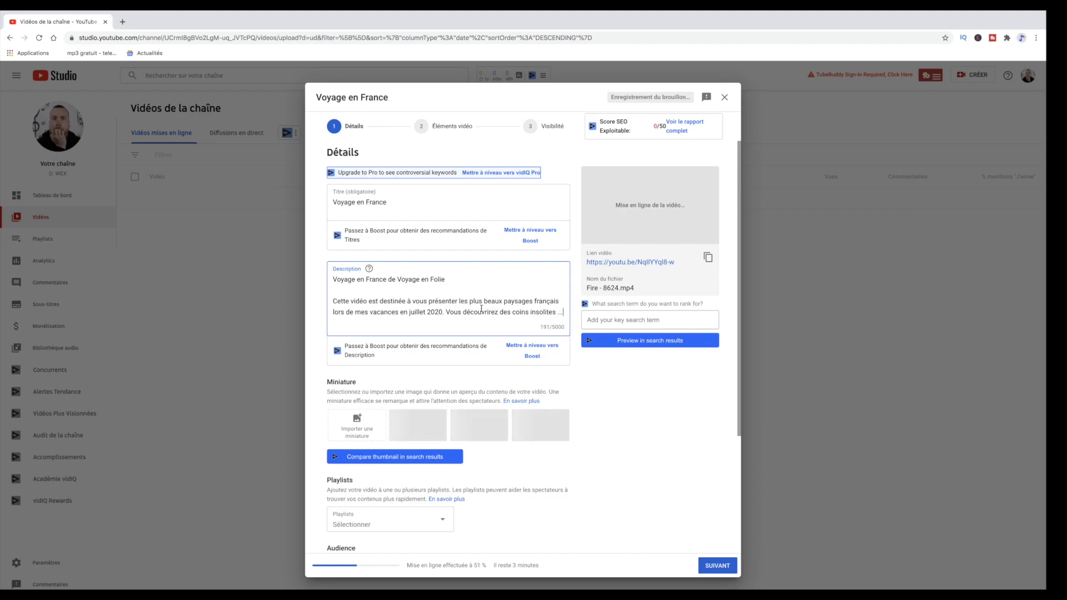
After a blank line, add "Merci de liker sous cette vidéo si vous l'avez appréciez. Merci également de partager cette vidéo sur les réseaux sociaux."
scroll(443, 310, "down", 1)
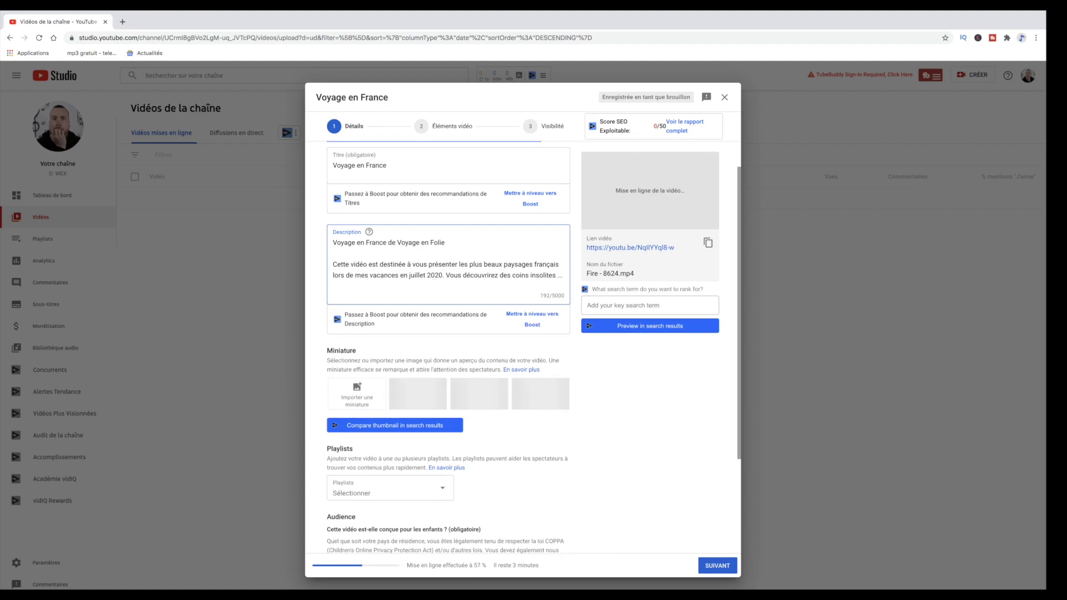
key("Return")
key("Return")
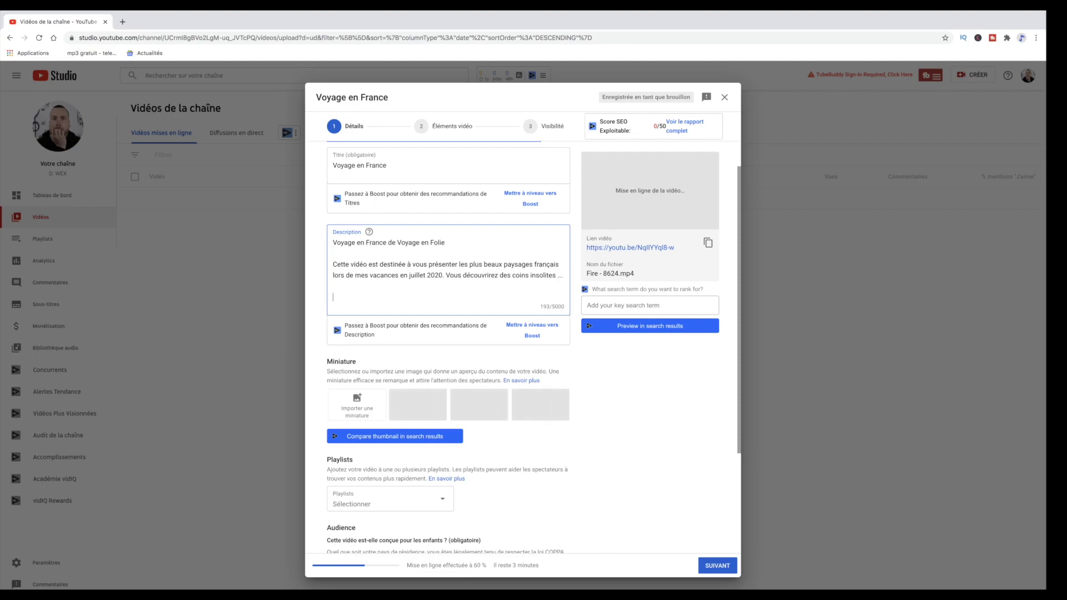
type("Merci de liker sous cette vidéo ")
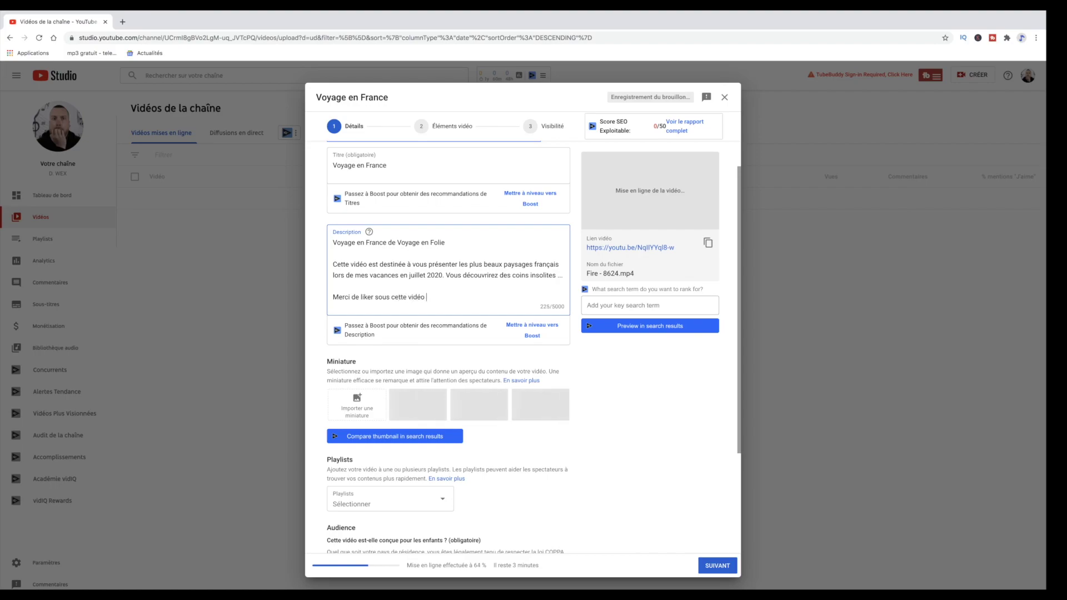
type("si vous l'avez appréciez. Merci éga")
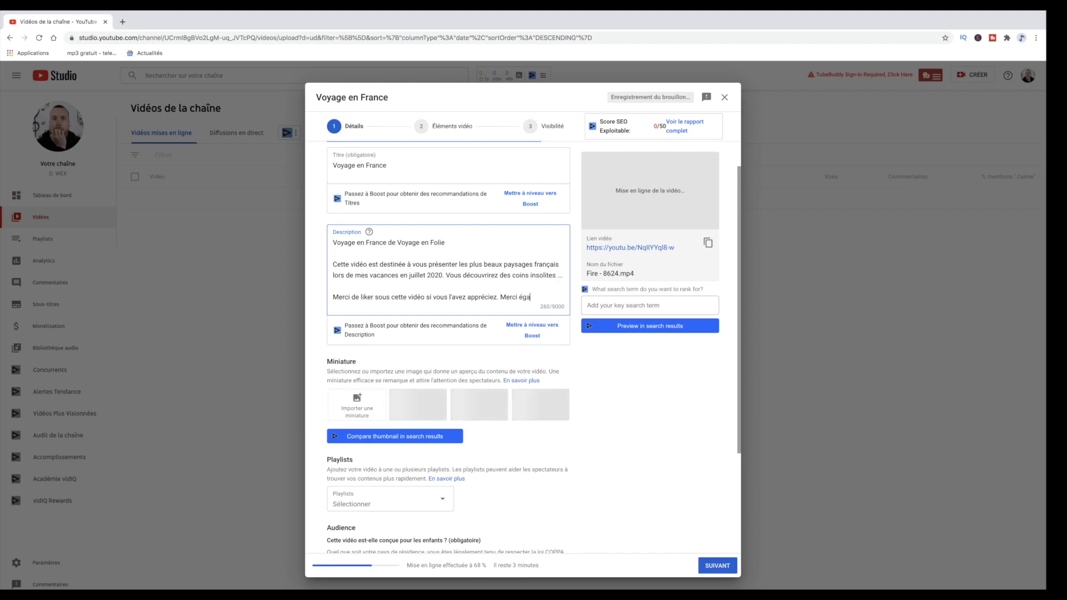
type("klement ")
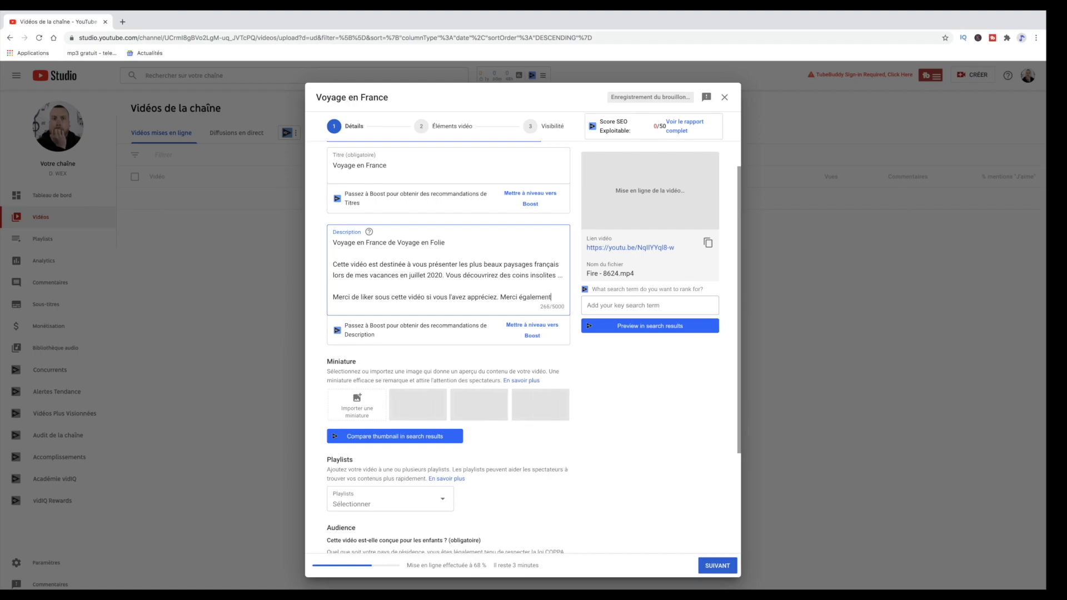
type("de part")
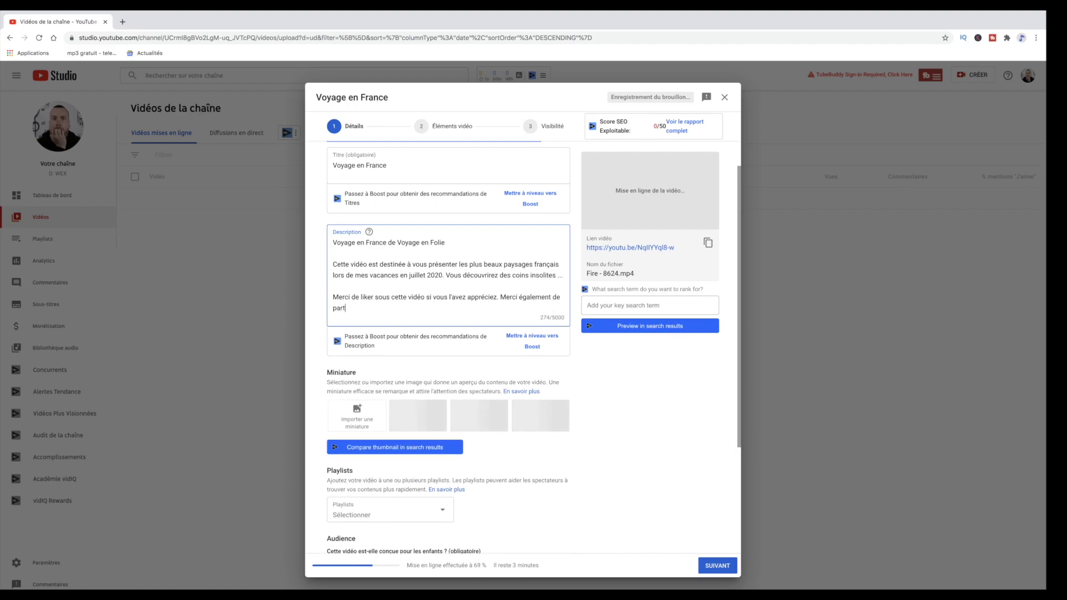
type("gger ce")
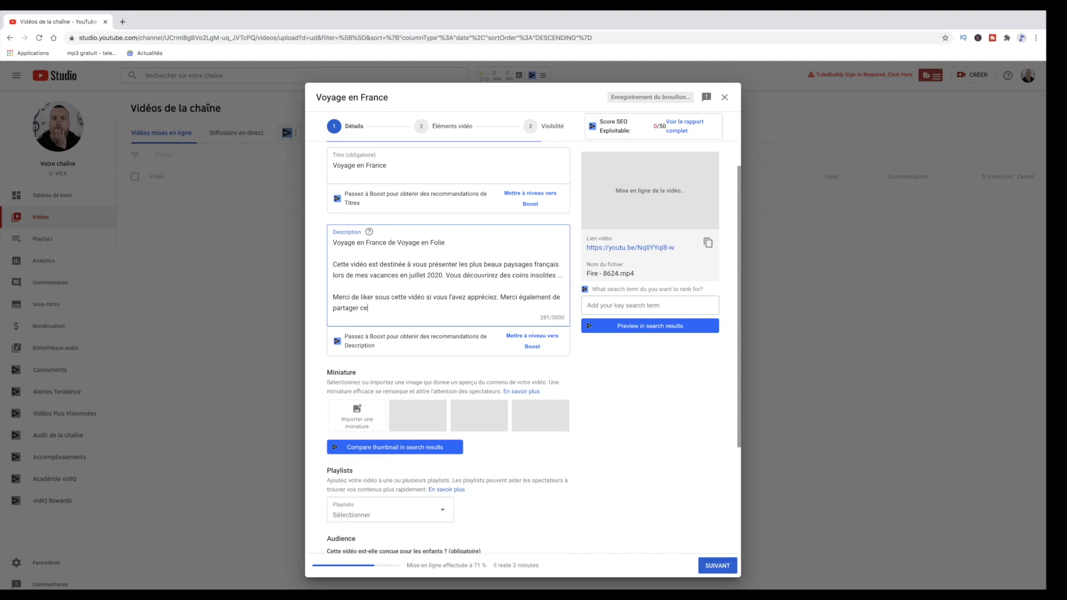
type("tte vidéo sur")
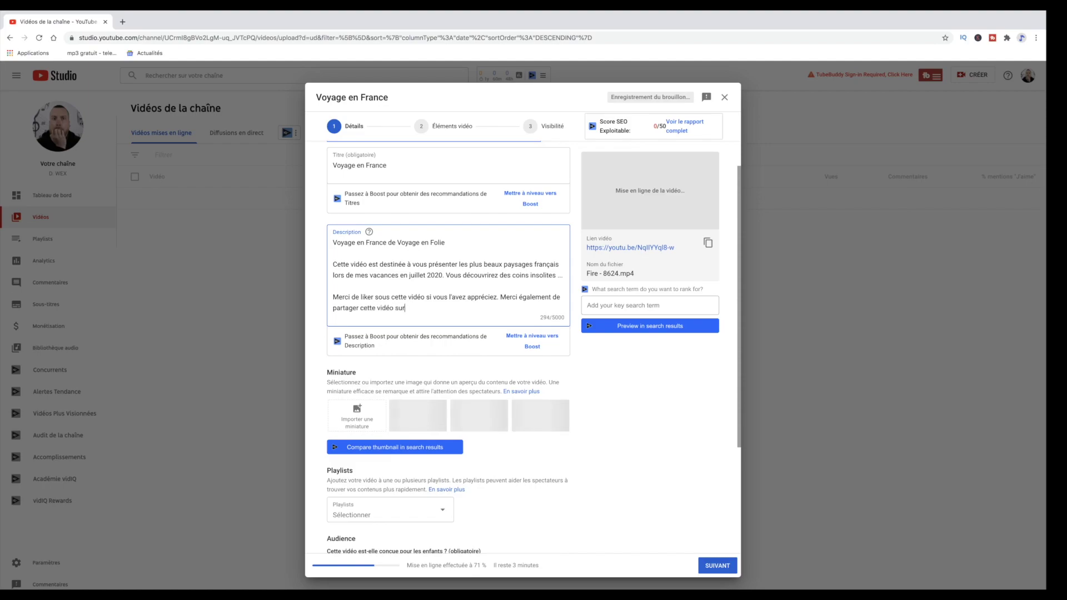
type(" les réseau")
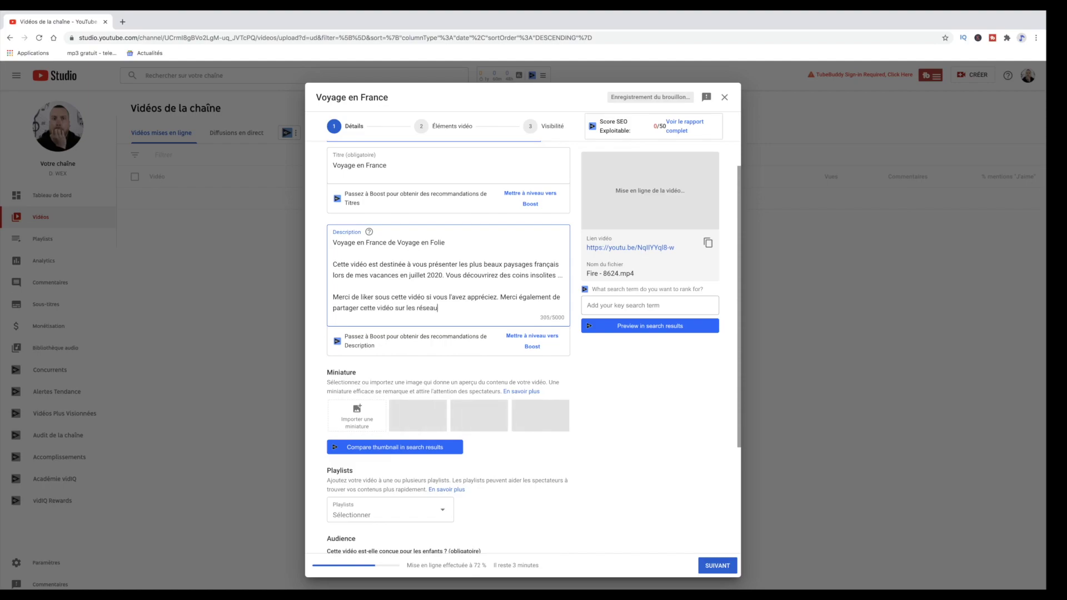
type("x sociaux")
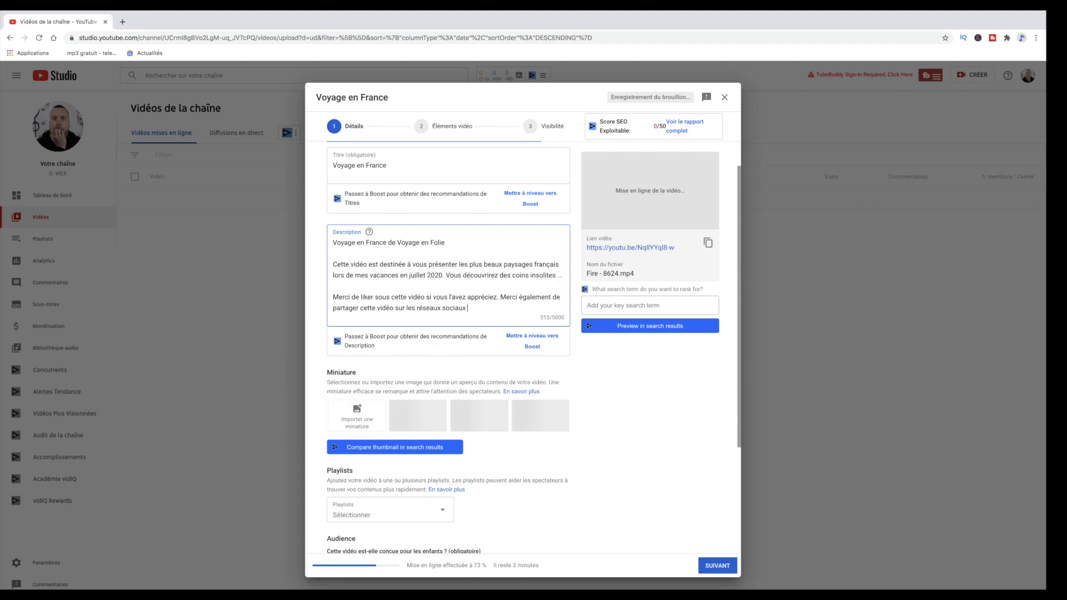
type(".")
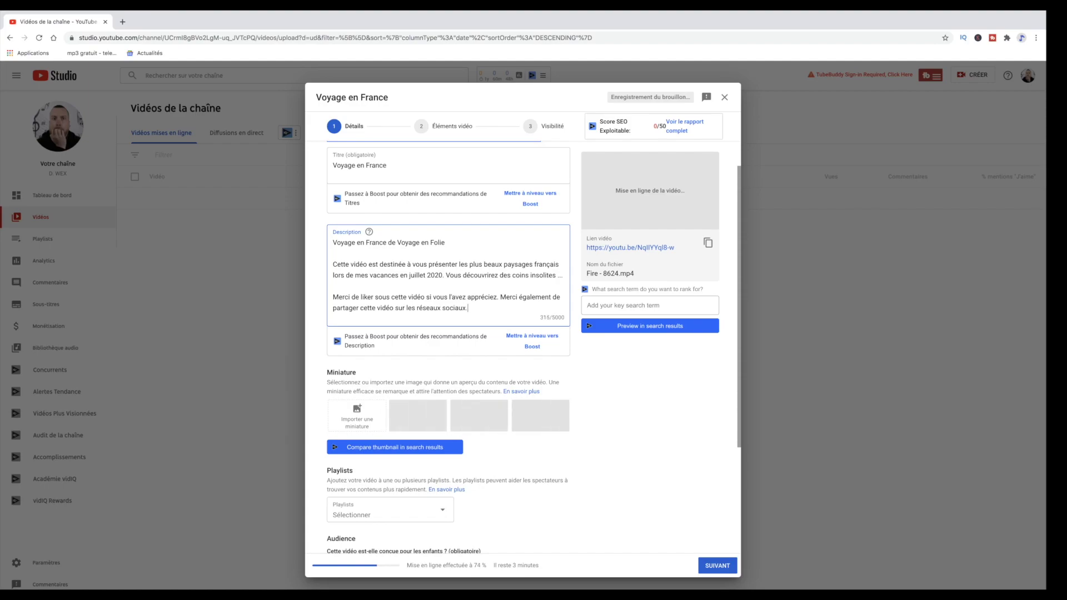
Continue the same description paragraph with "N'hésitez pas à me laisser des commentaires, cela me fera plaisir."
type(" N'h")
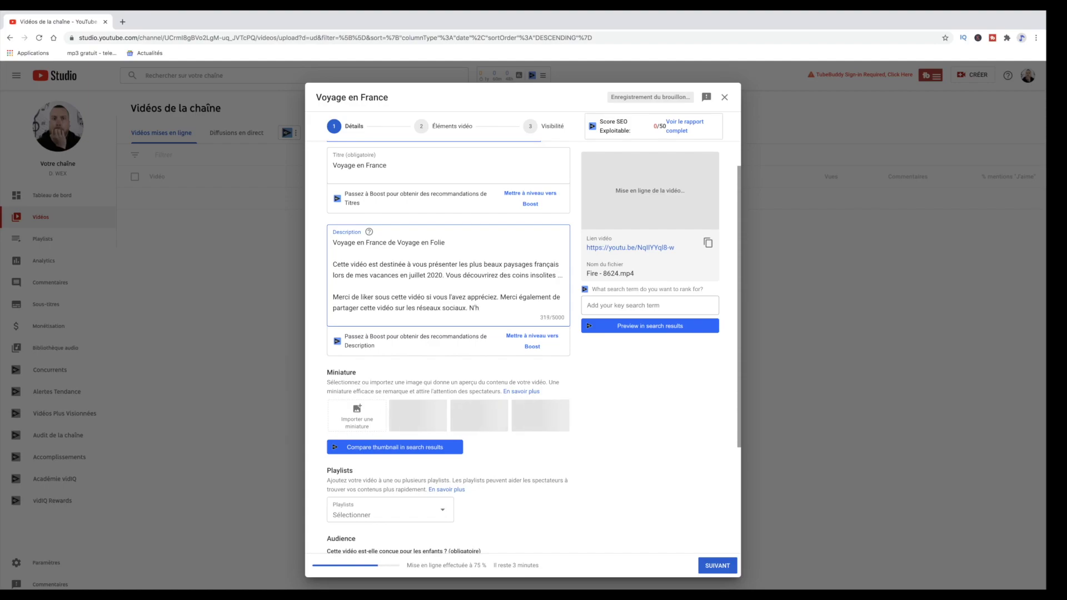
type("ésitez pas")
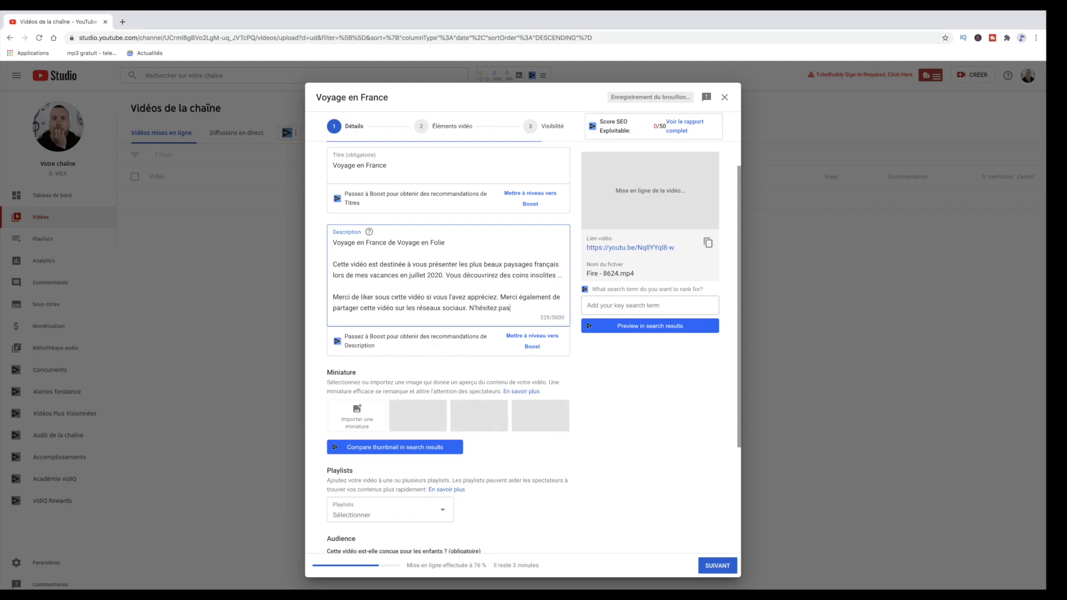
type(" à me laisser des commentaires ")
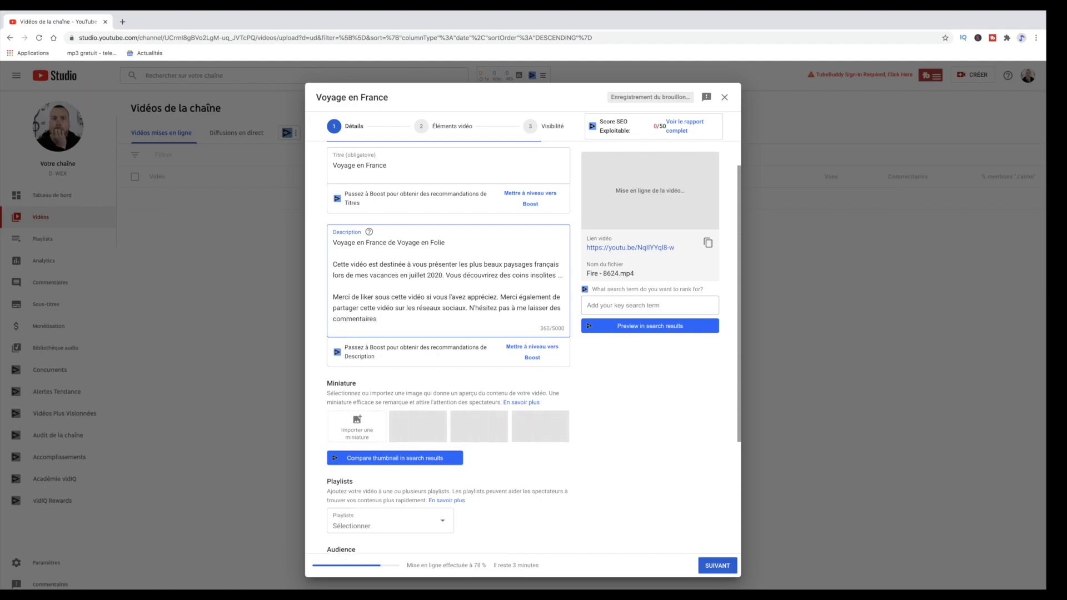
type(" cela me fera plaisir.")
End the description message with "A bientôt..." and the creator's name as signature, each preceded by a blank line
key("Return")
key("Return")
type("A ")
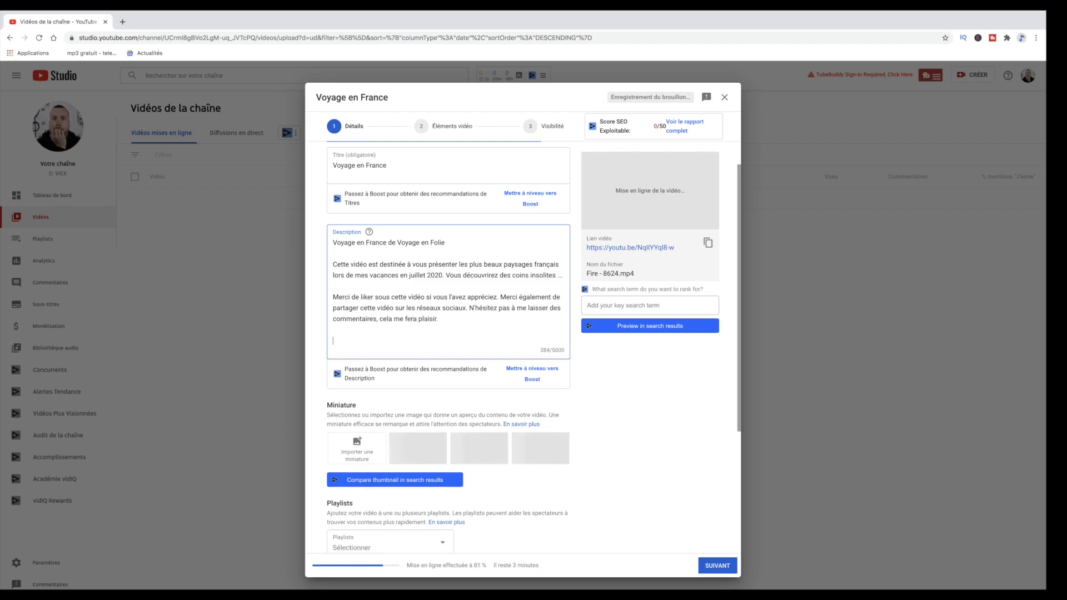
type("bientôt...")
key("Return")
key("Return")
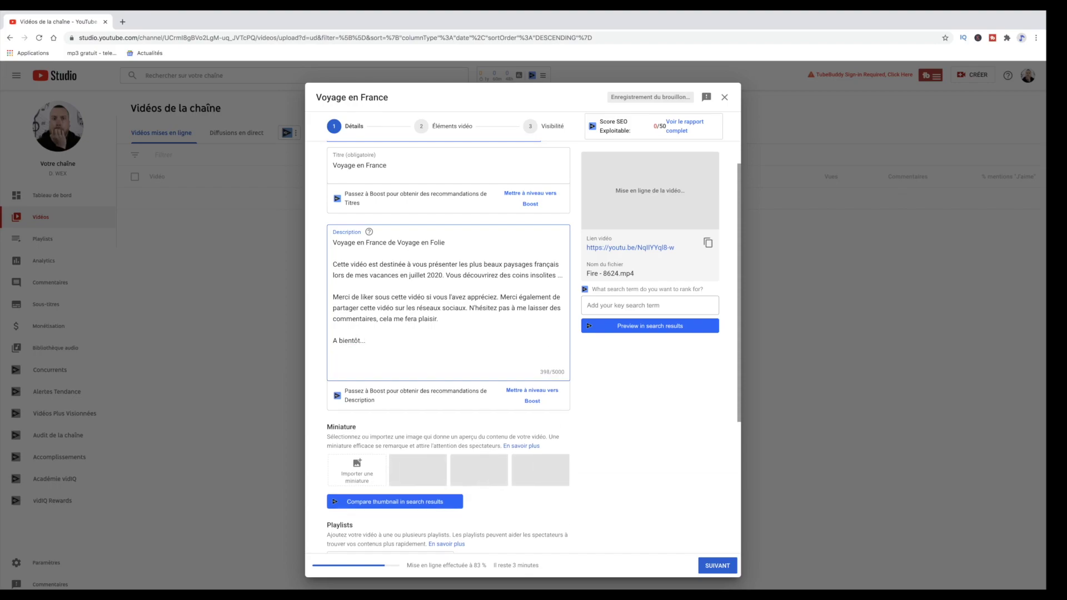
type("D. WEX")
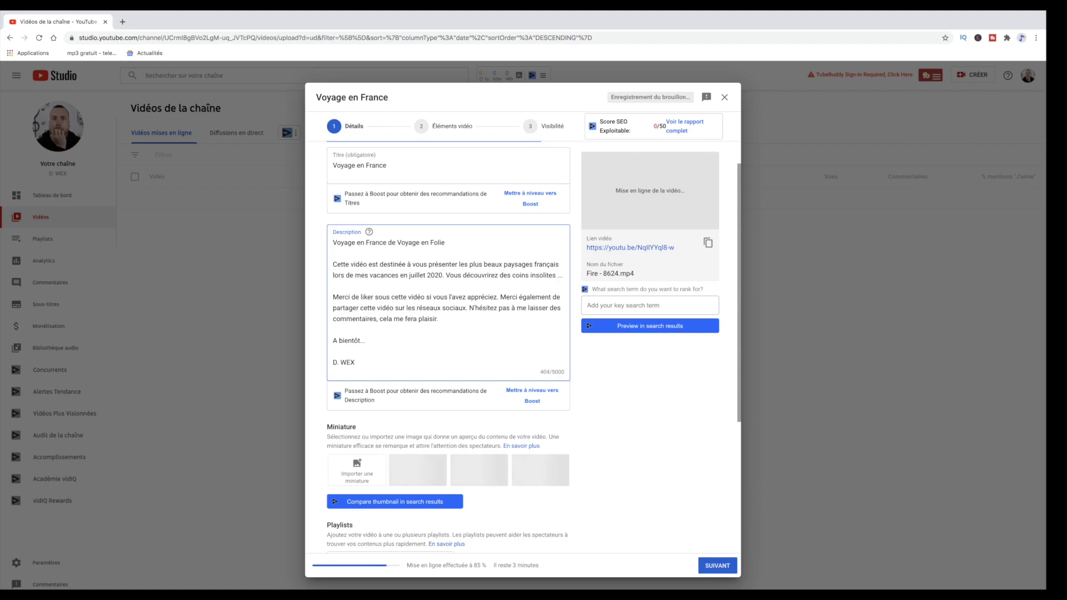
Leave a blank line below the signature and add the heading "Pour me suivre:" to the description
key("Return")
key("Return")
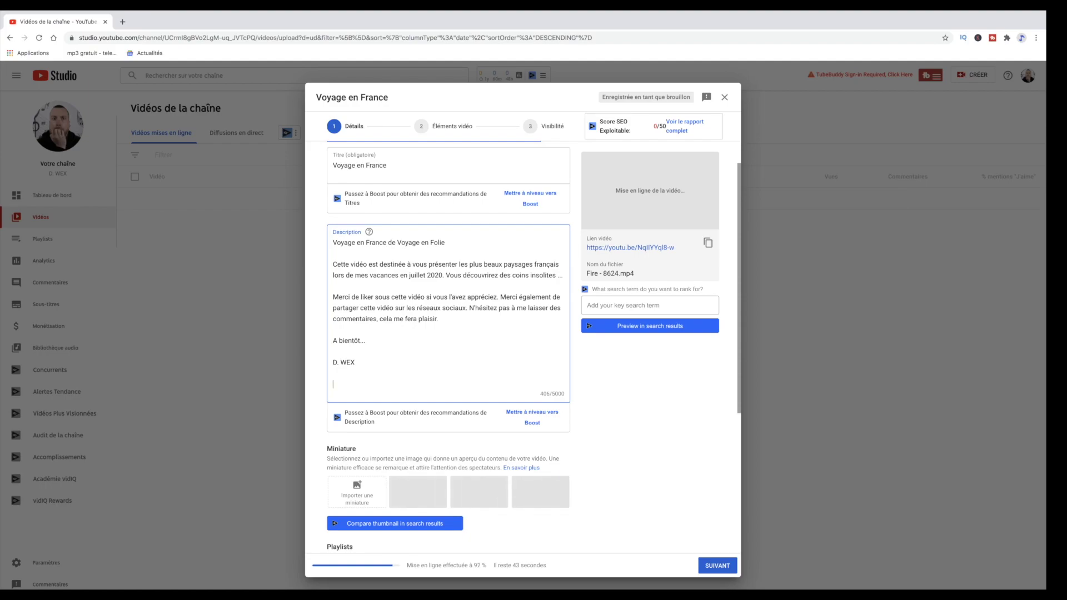
scroll(413, 329, "down", 1)
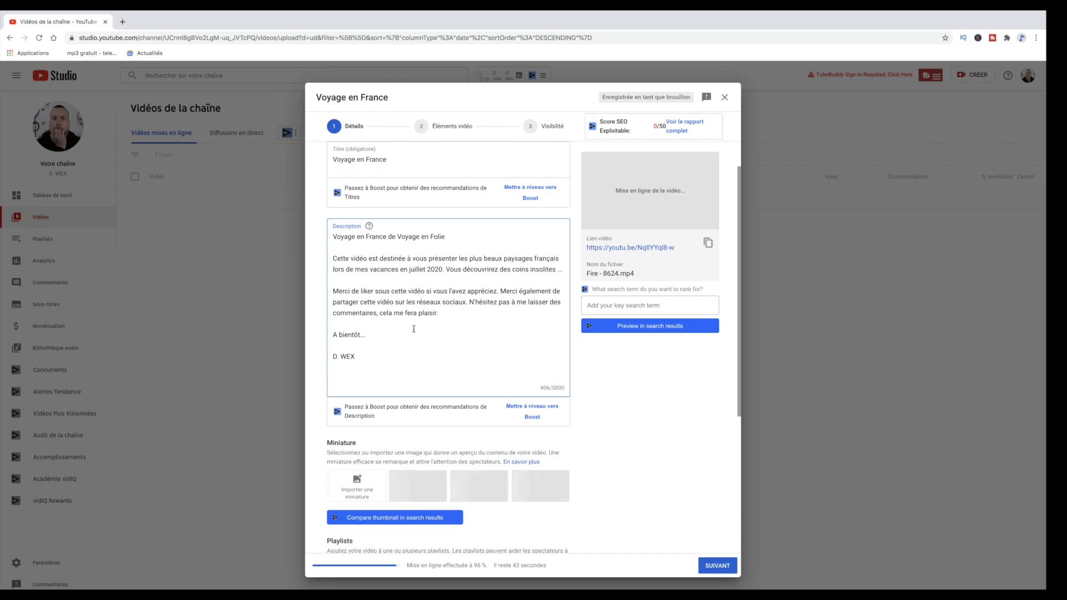
type("Pour s")
key("BackSpace")
type("me suivre:")
key("Return")
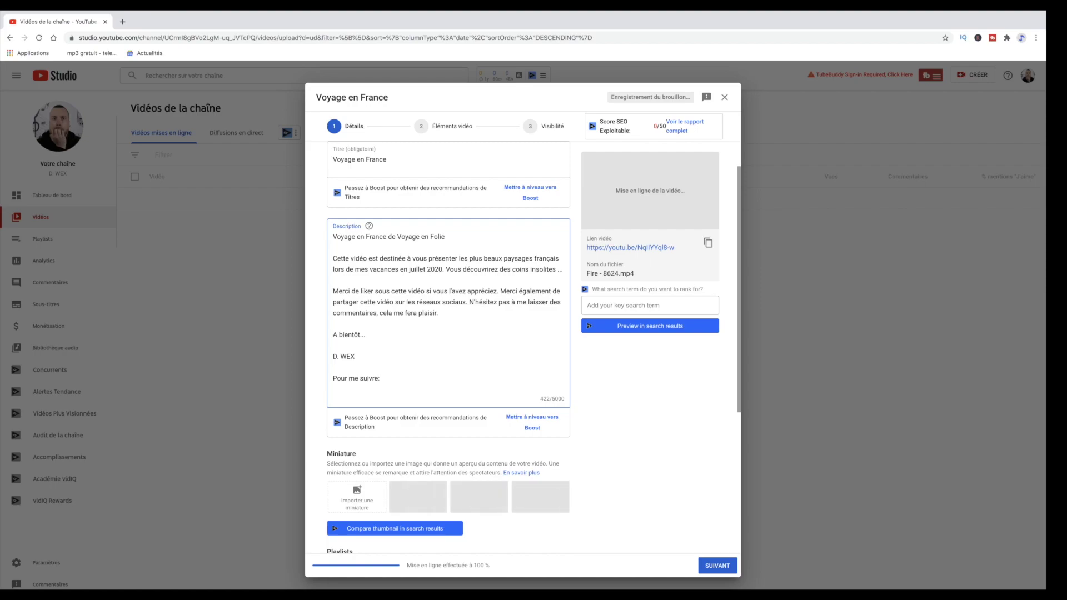
List "Chaine Youtube", "Page FB", "Compte Insta", "Twitter" and "TikTok" on separate lines under the "Pour me suivre:" heading
type("Chaine Yout")
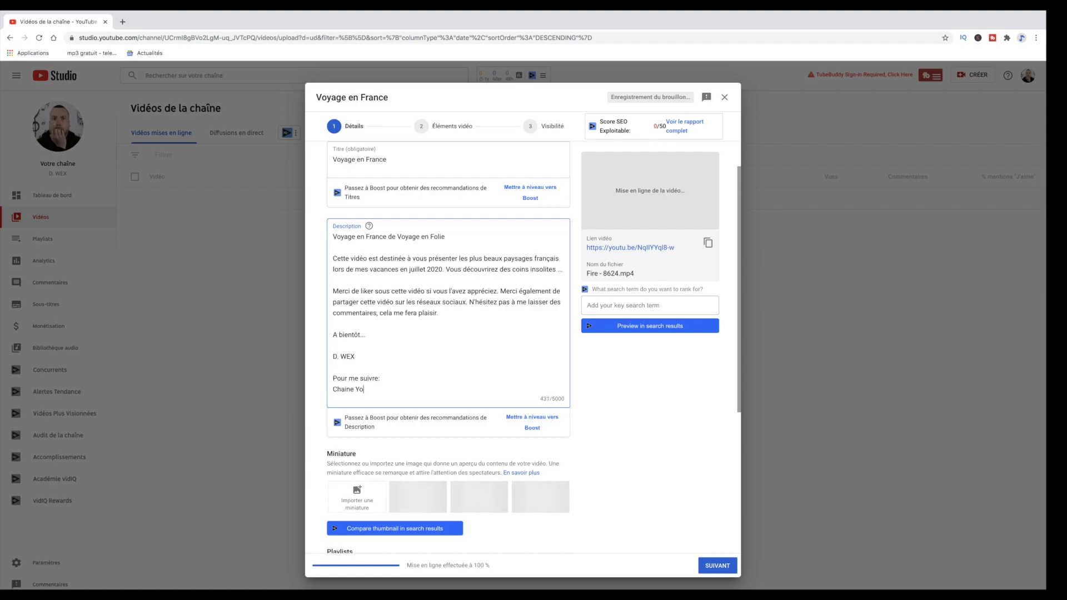
key("BackSpace")
key("BackSpace")
key("BackSpace")
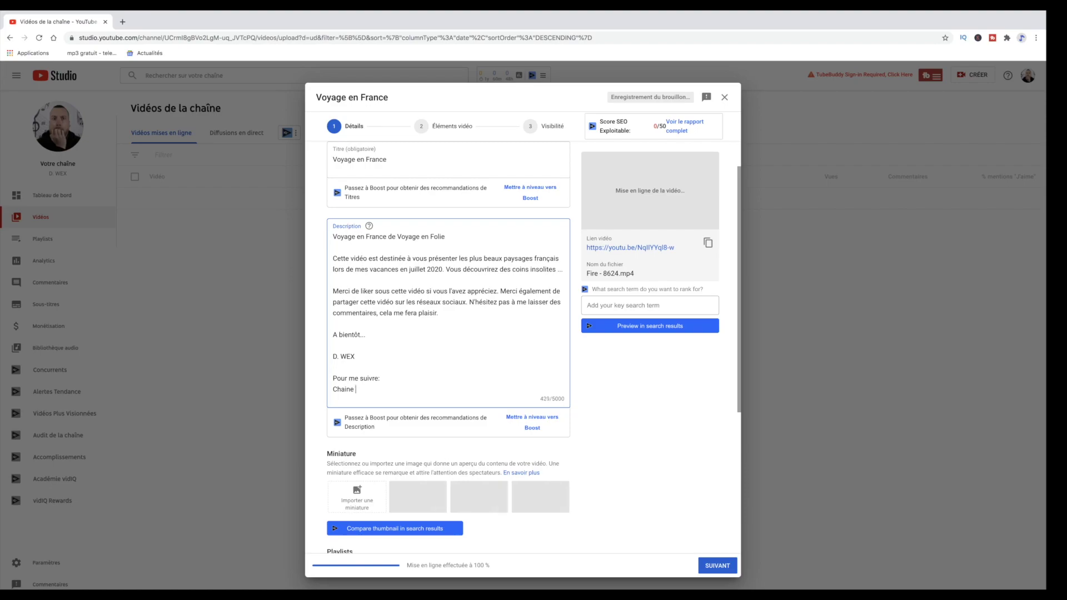
type("outube")
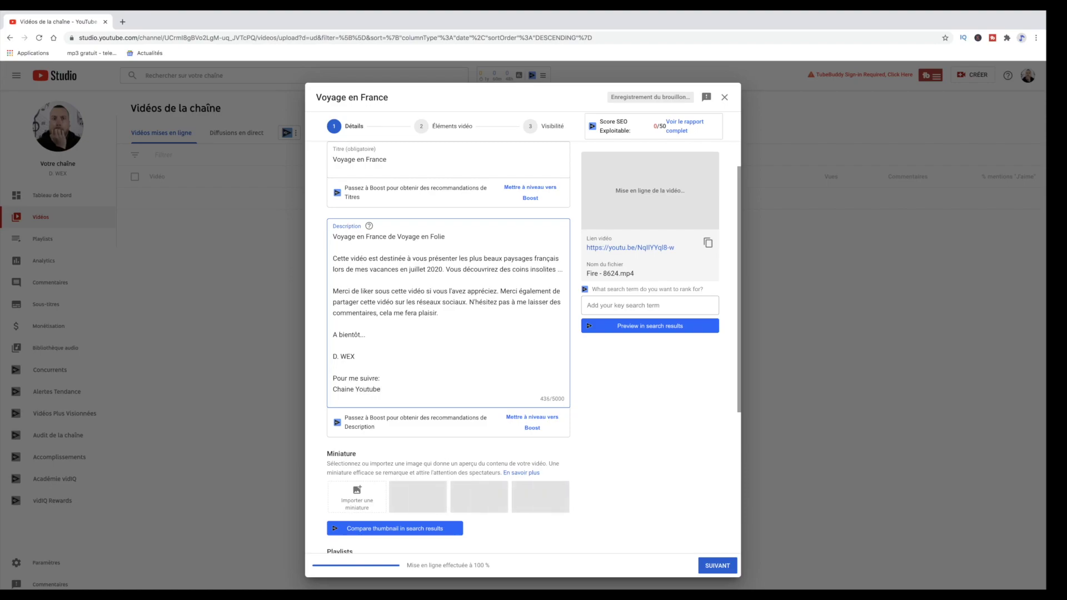
key("Return")
type("Page FB")
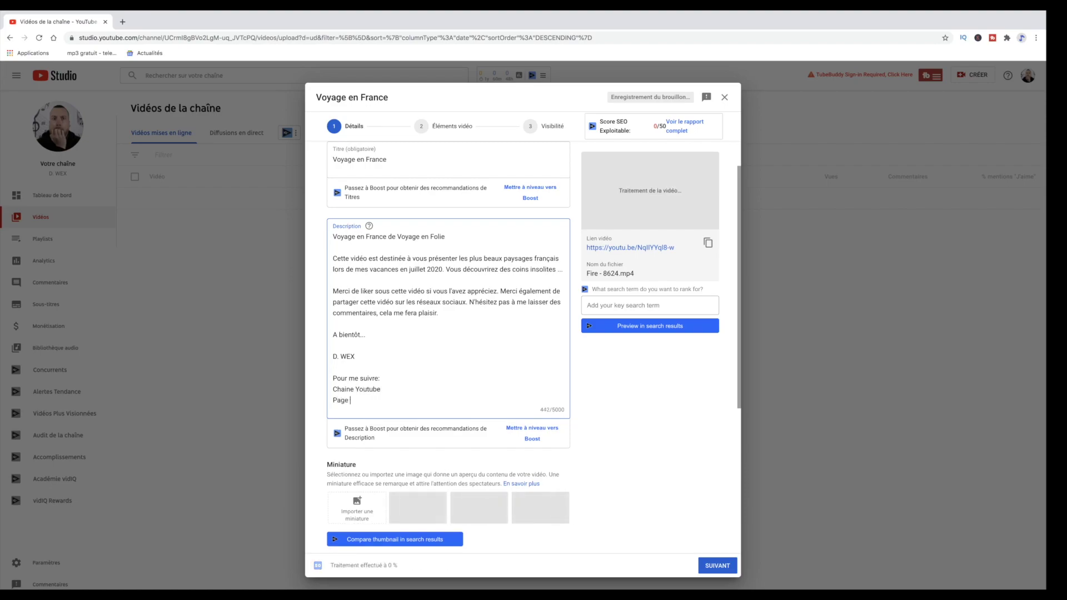
key("Return")
type("Compte Insta")
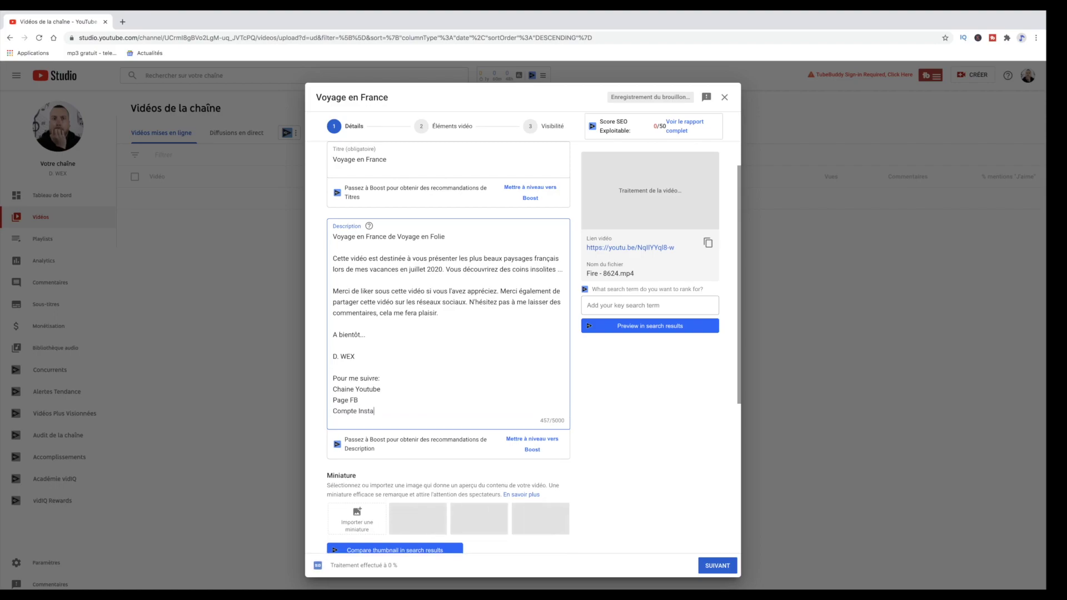
key("Return")
type("T")
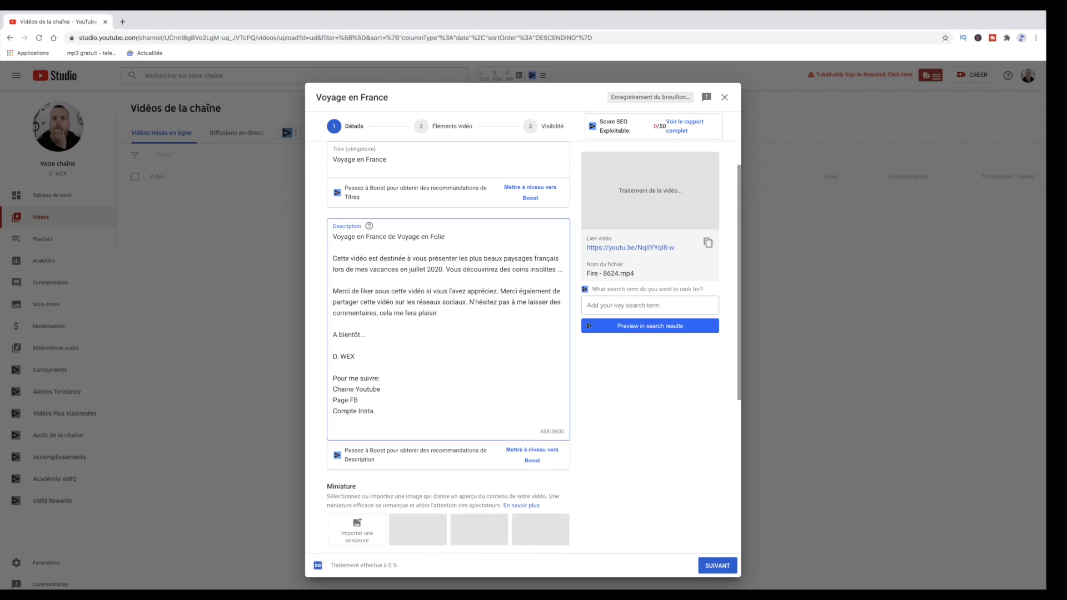
type("witter")
key("Return")
type("TikTok")
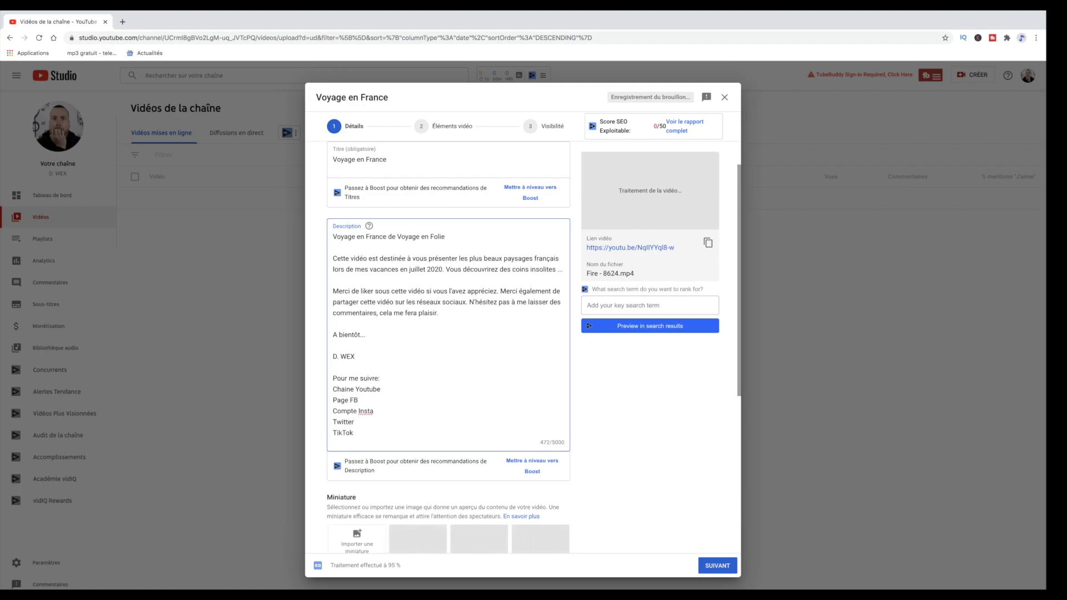
Add a colon and a space after "Chaine Youtube", trying out placeholder link text there and deleting it again
left_click(392, 389)
type(": qd")
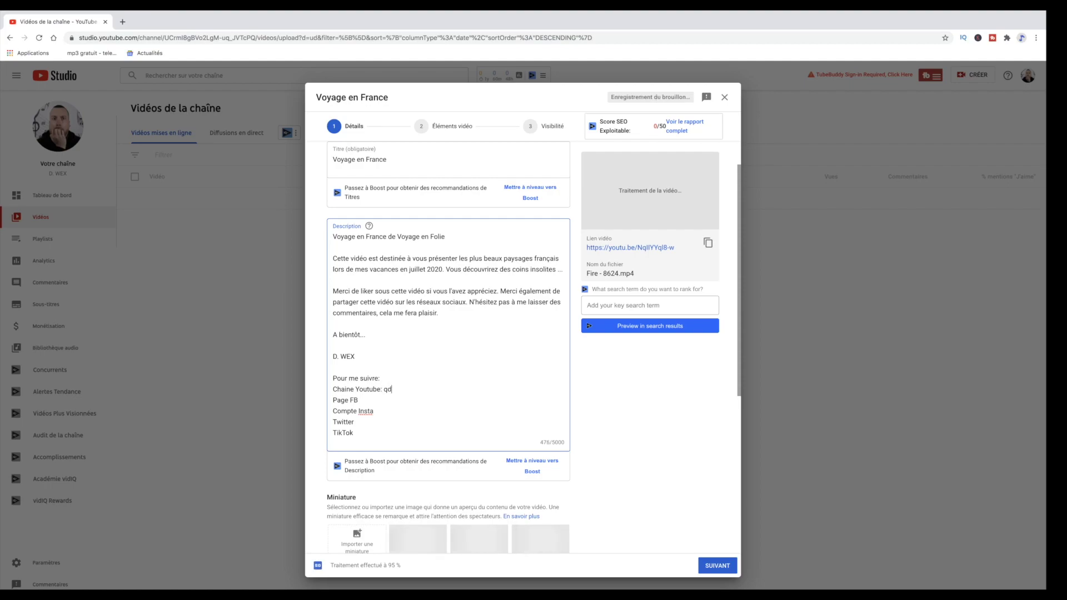
type("qsdjfgjsfjfksfkfhksfkhksghgl")
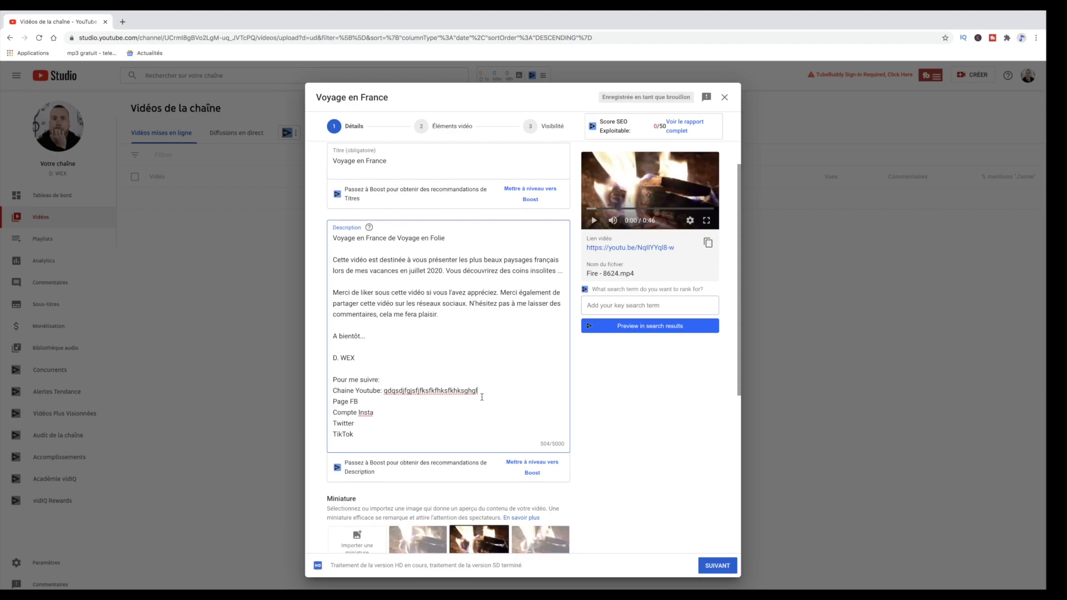
left_click_drag(484, 390, 383, 390)
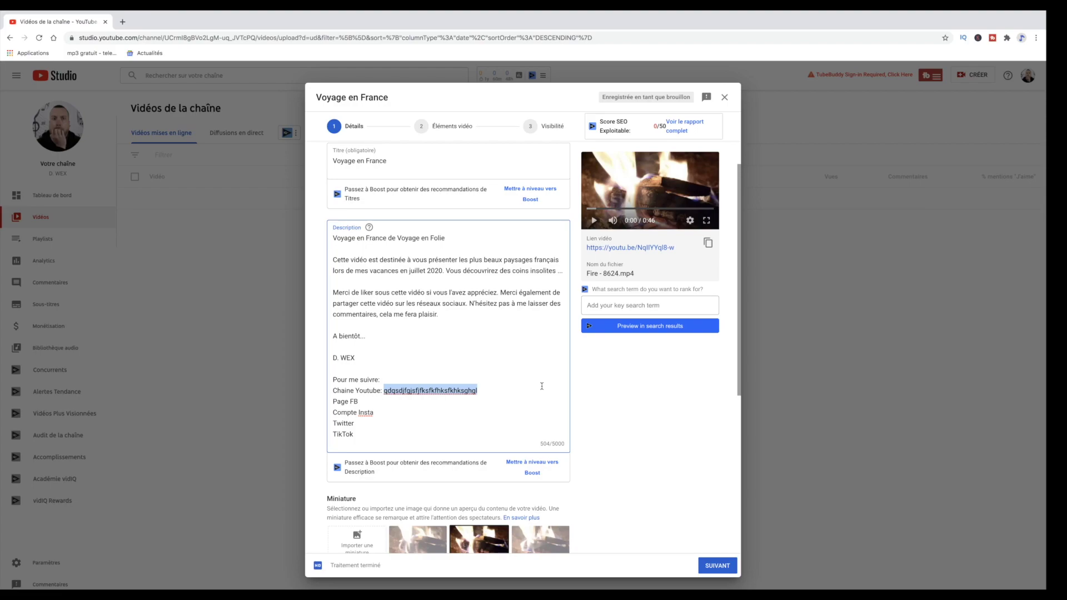
key("BackSpace")
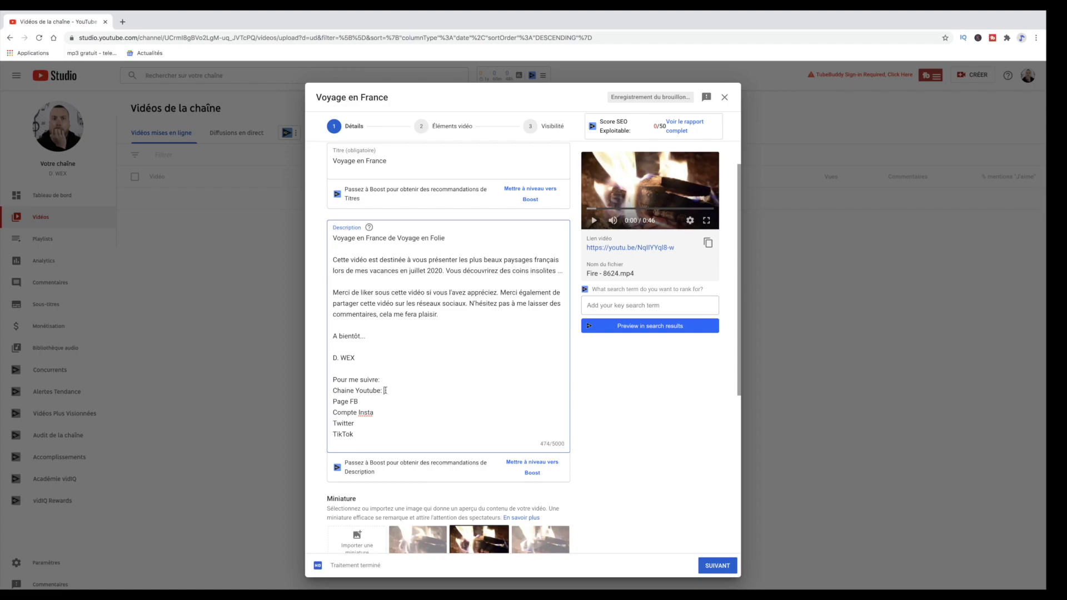
left_click_drag(373, 290, 495, 303)
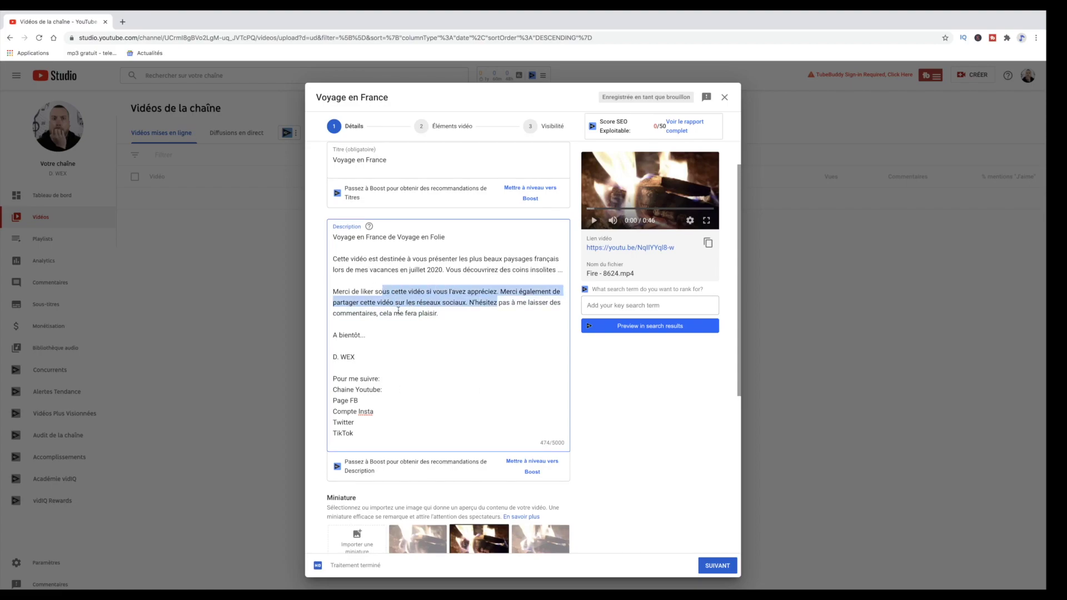
left_click(390, 312)
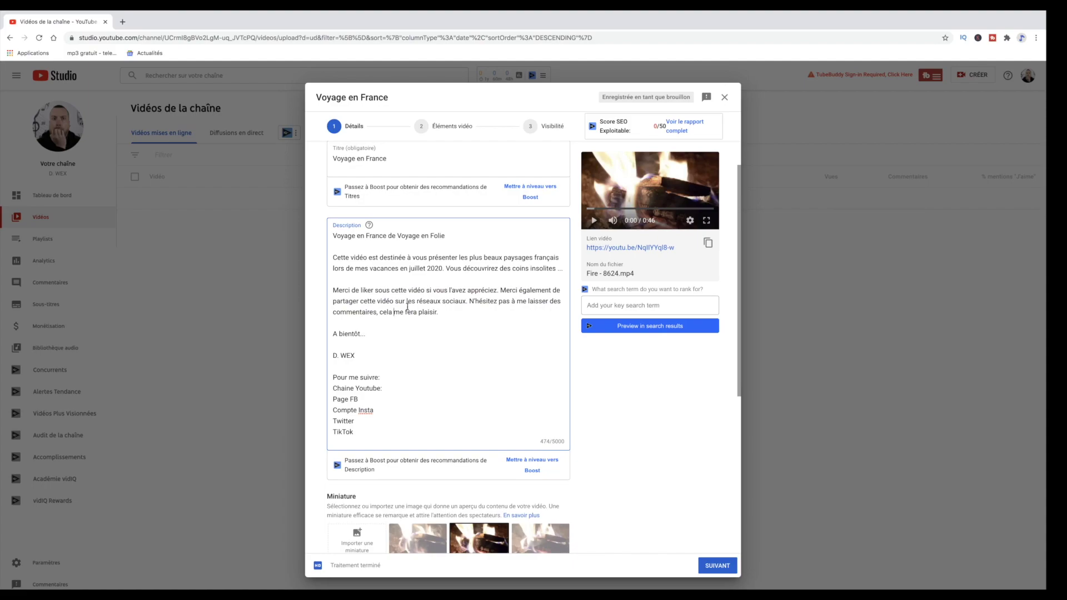
left_click(417, 377)
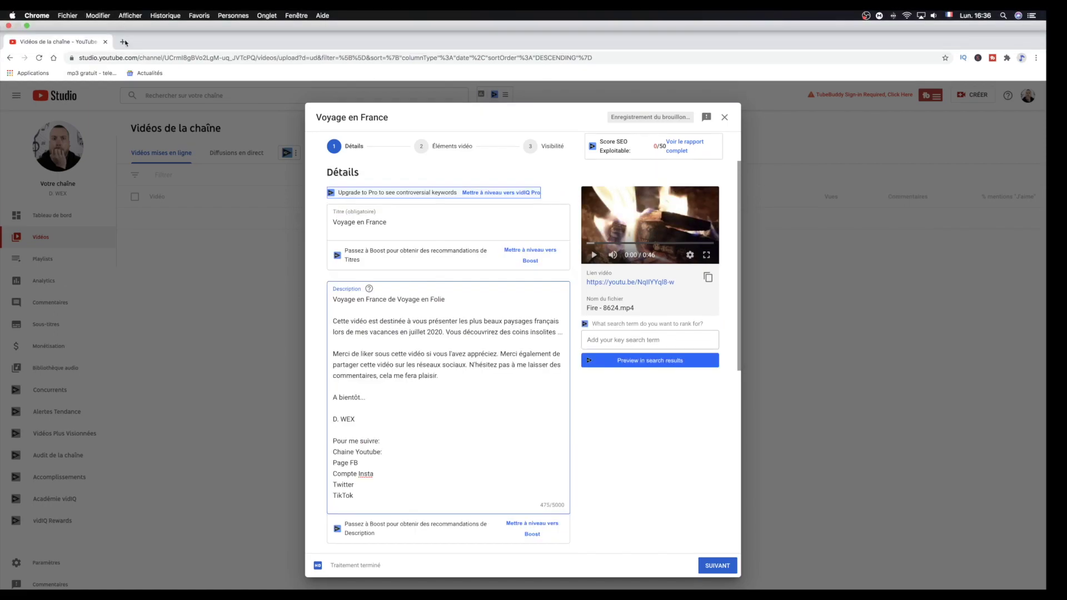
Search the web for "bitly" in a new tab and open the Bitly home page, taking a brief look at its pricing plans
left_click(122, 42)
type("bitly")
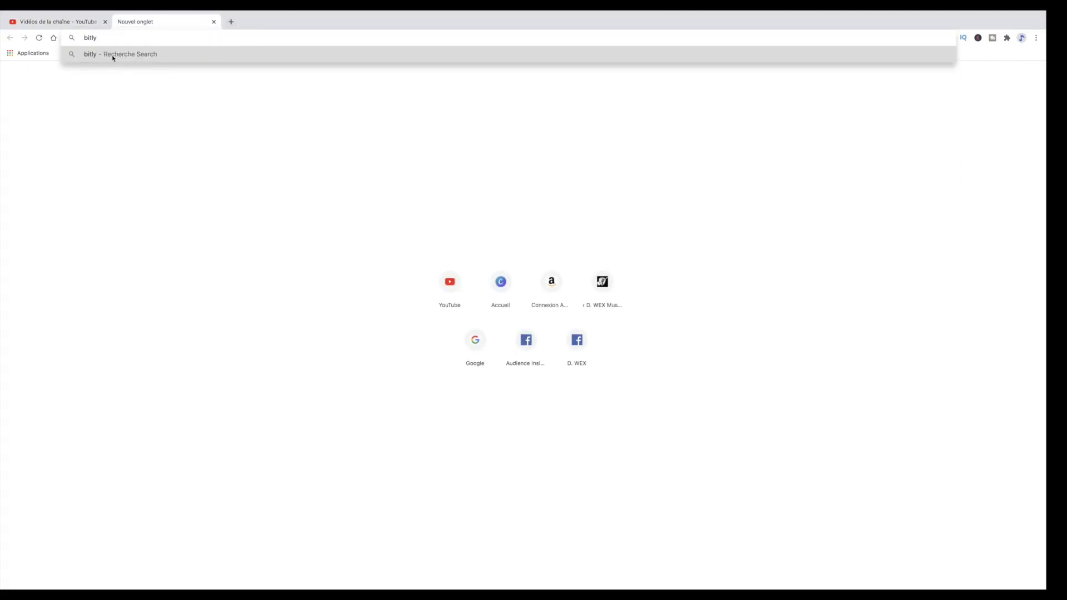
left_click(111, 56)
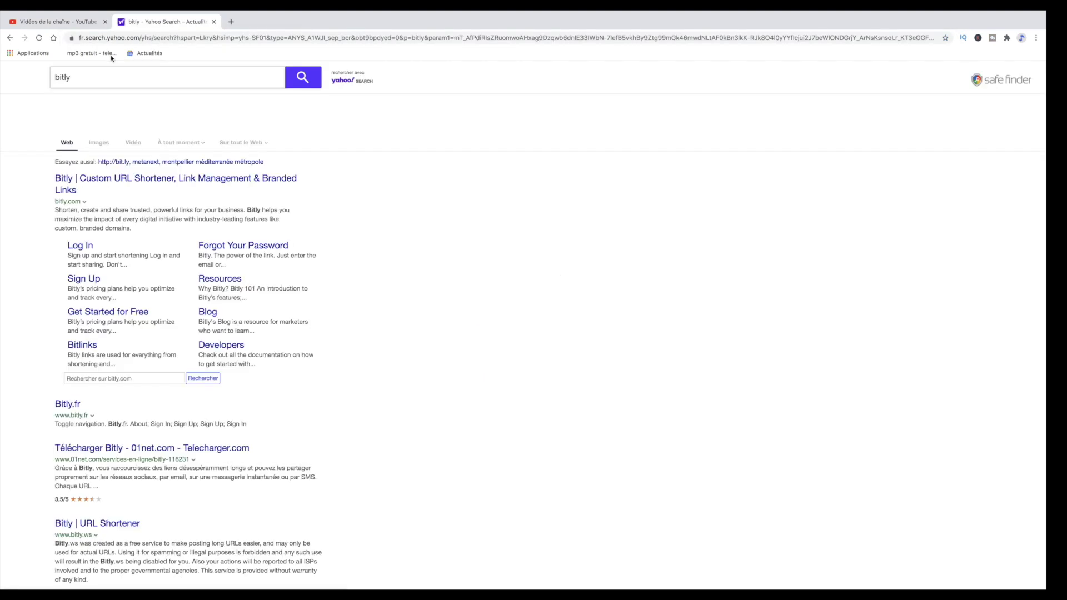
left_click(148, 179)
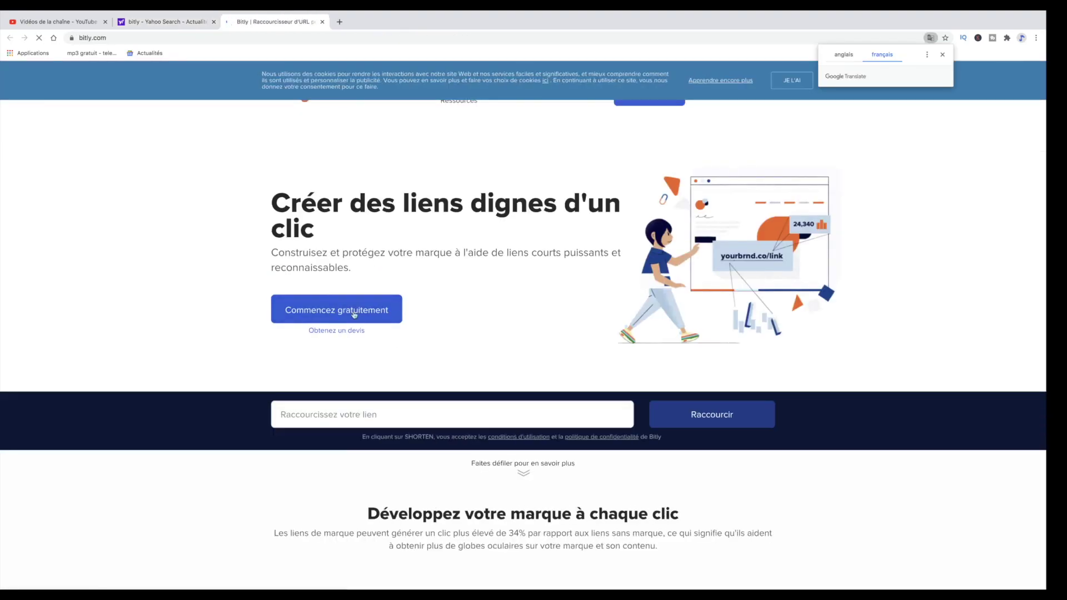
left_click(351, 313)
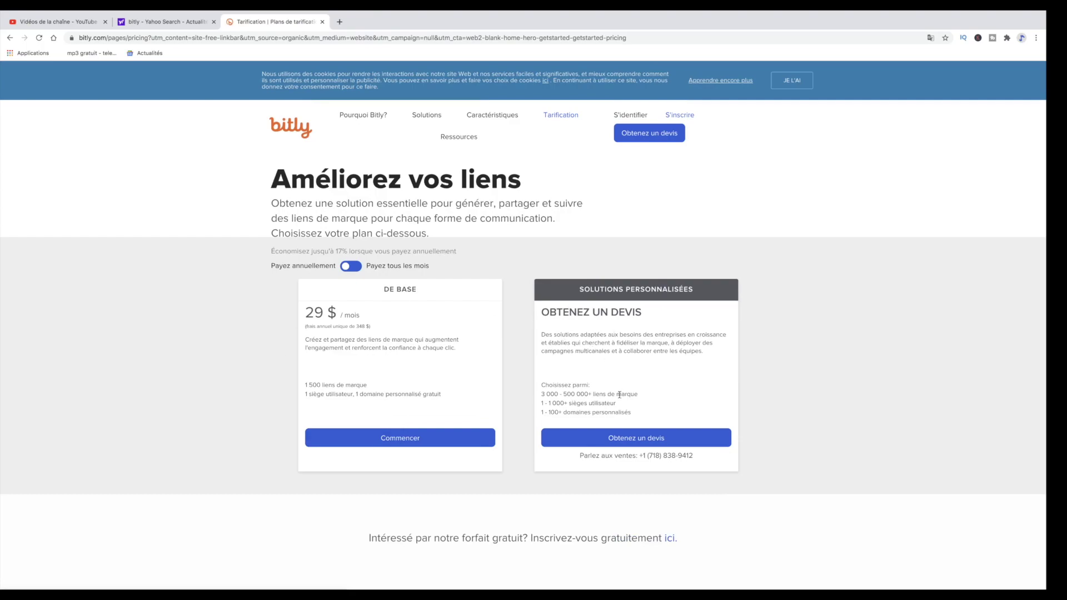
left_click(9, 38)
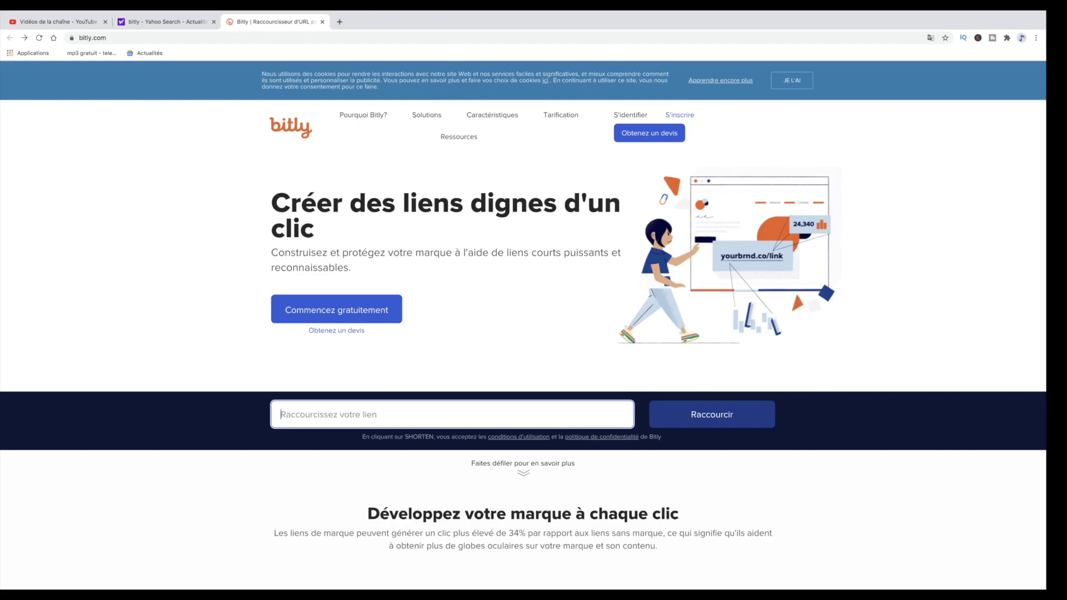
Copy the YouTube Studio page address and shorten it on the Bitly home page, dismissing the COVID-19 pop-up
left_click(55, 21)
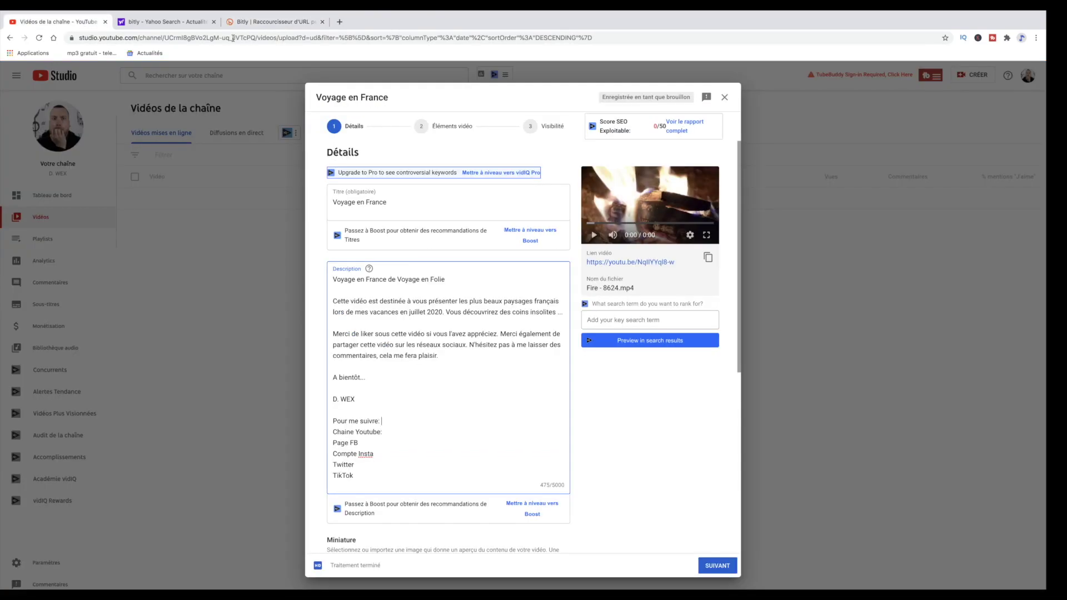
left_click(436, 36)
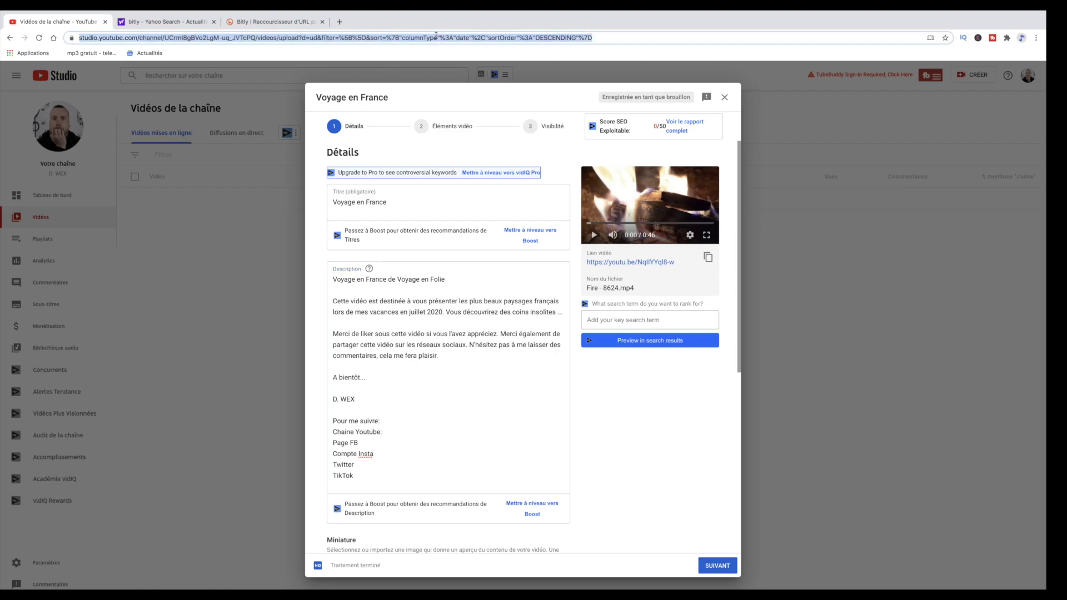
left_click(254, 22)
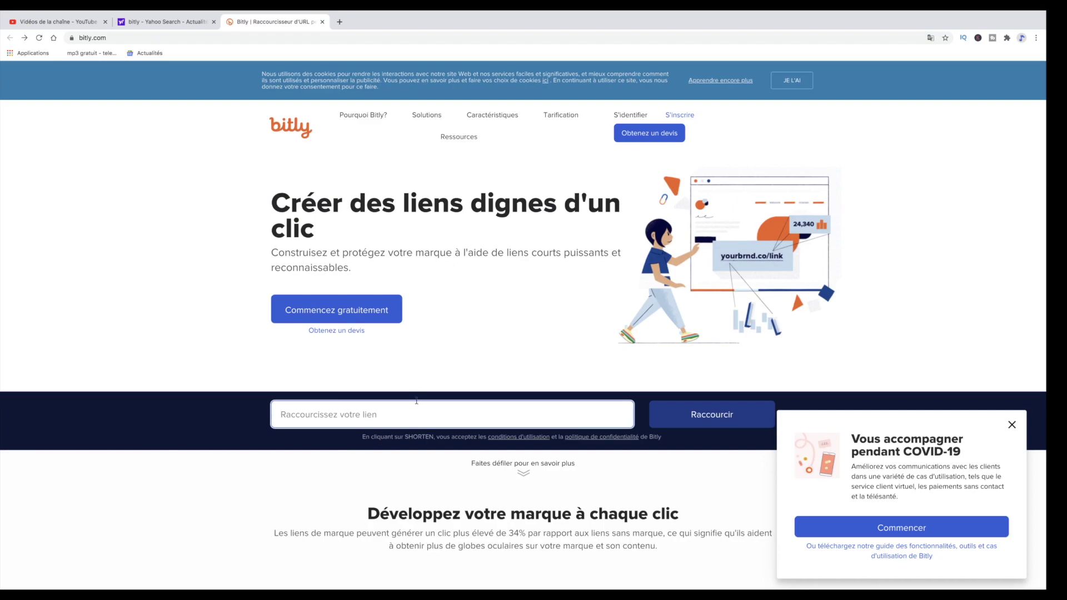
key("super+v")
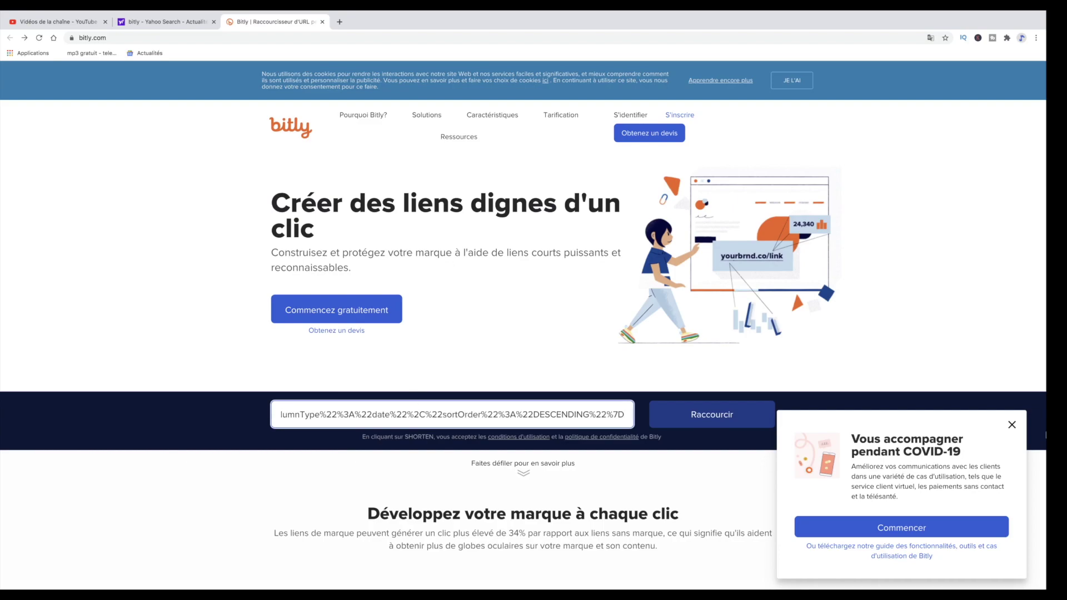
left_click(1012, 425)
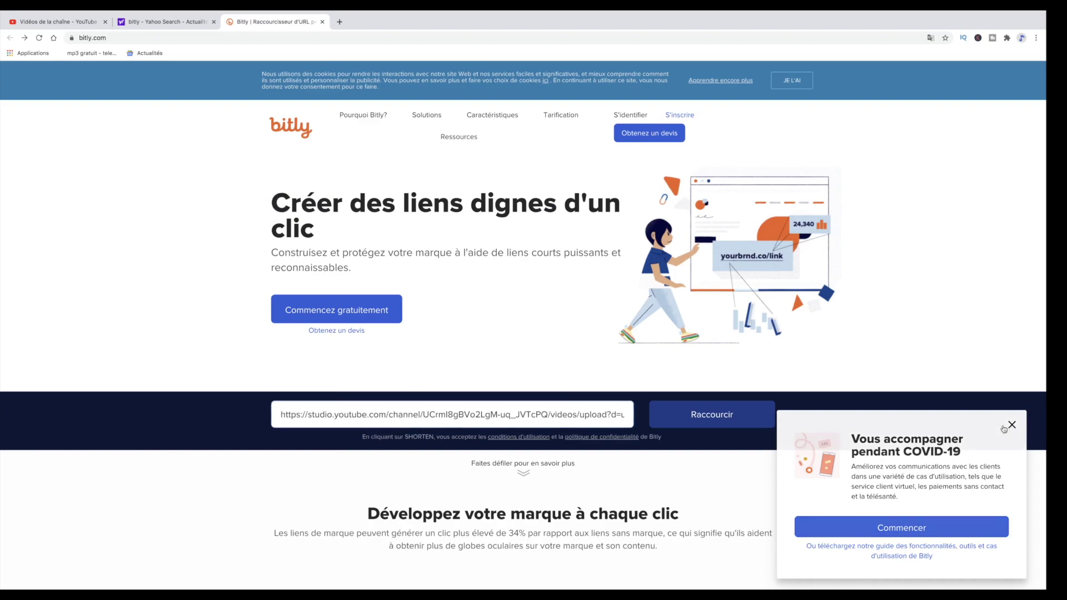
left_click(710, 418)
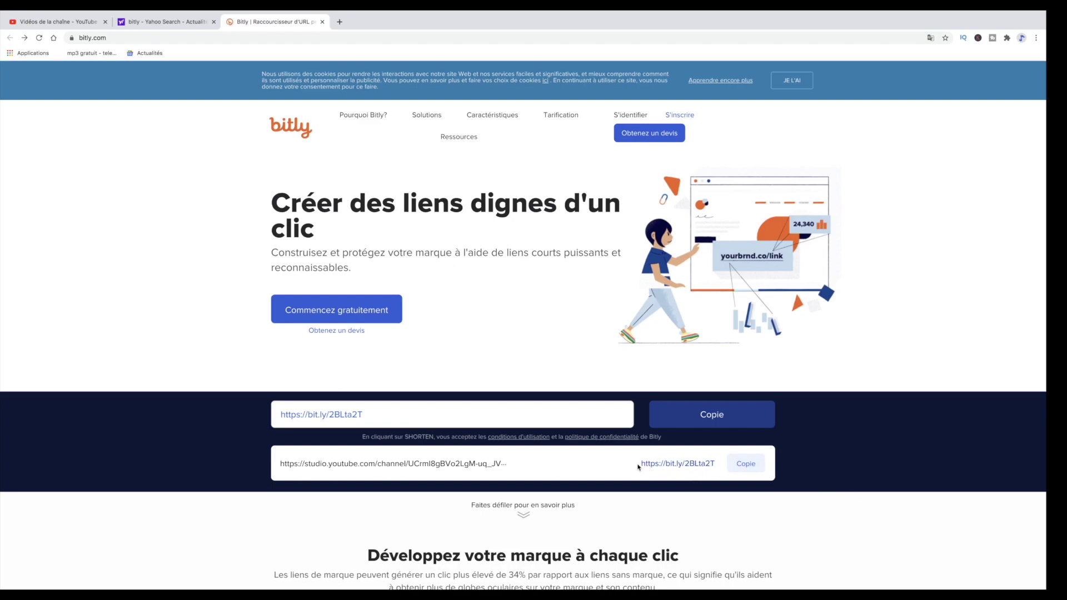
left_click_drag(639, 465, 716, 467)
key("super+c")
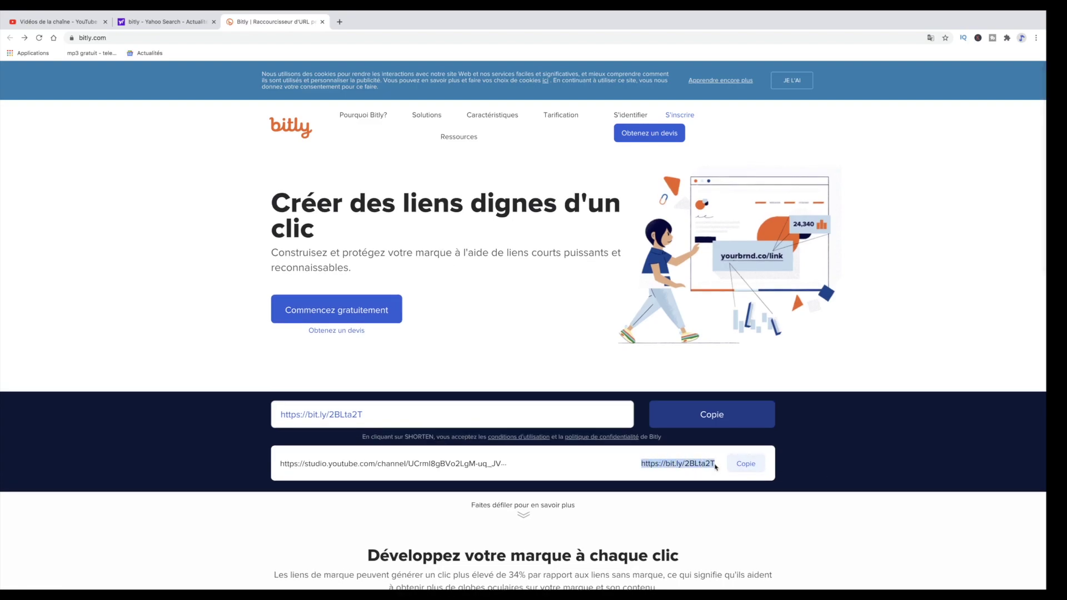
left_click(55, 22)
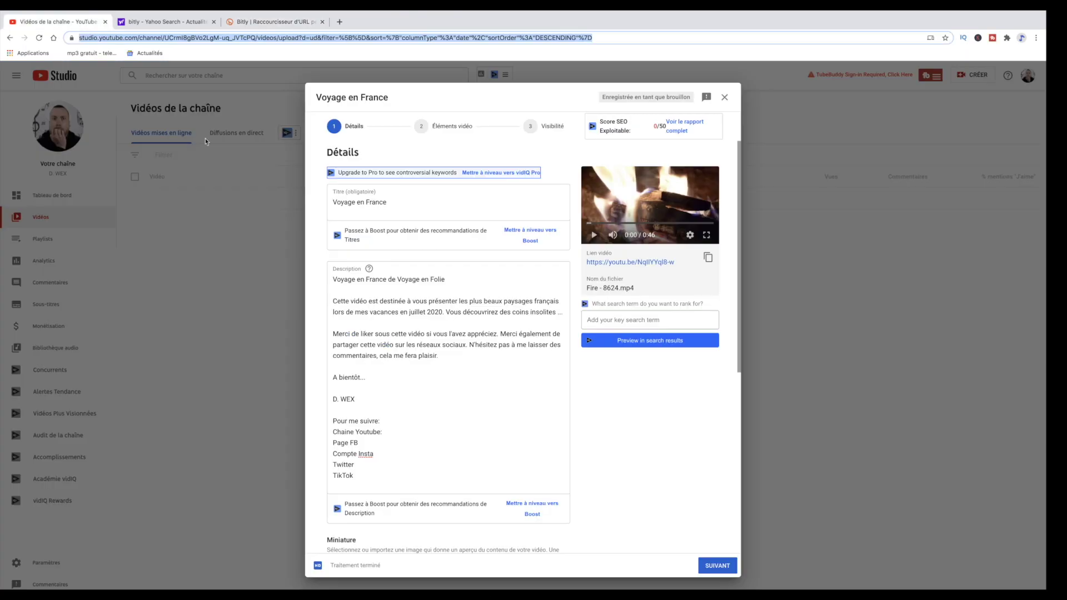
left_click(405, 431)
key("super+v")
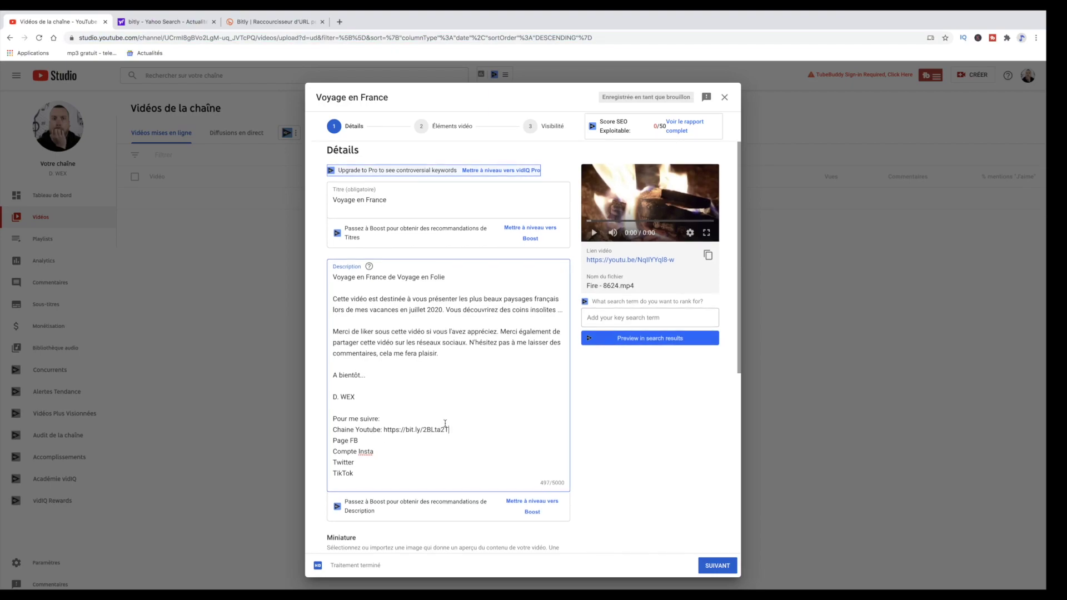
Add a colon after "Page FB", trying out the unshortened YouTube Studio address there and deleting it again
left_click(111, 35)
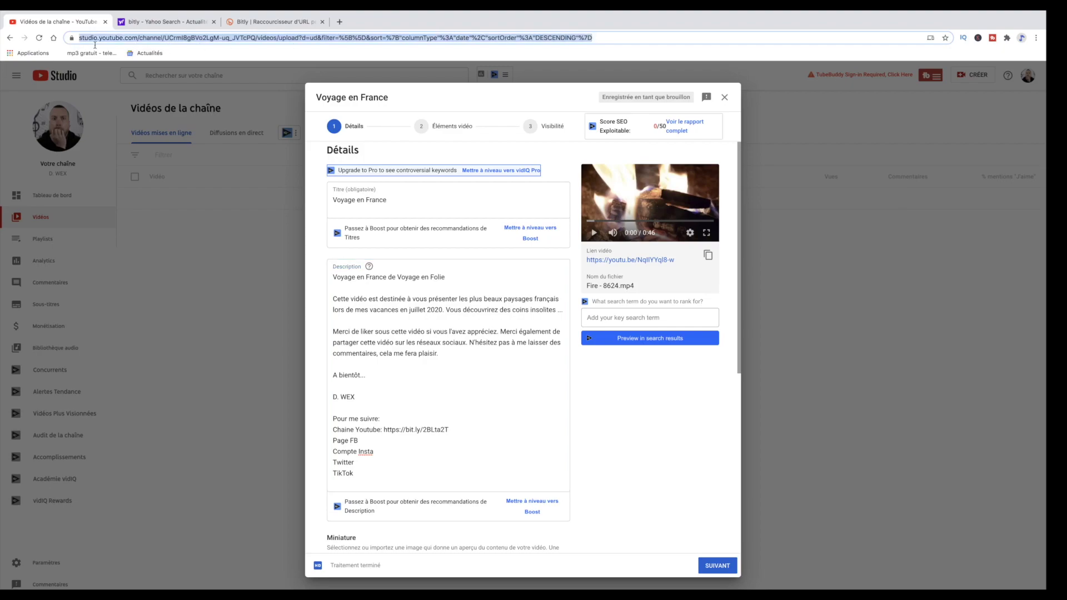
left_click(372, 440)
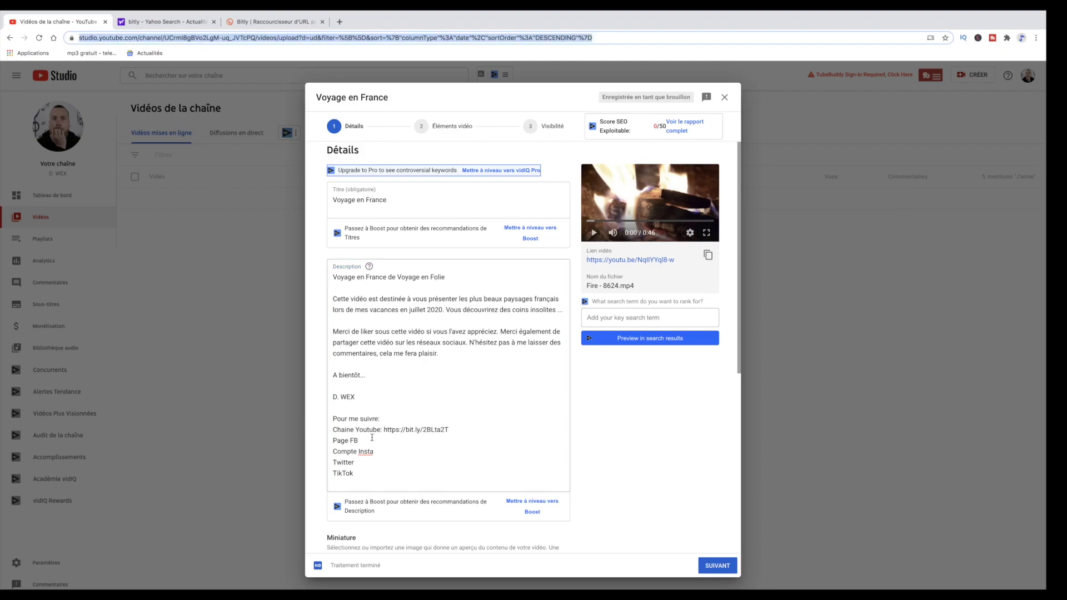
type(":")
type("https://studio.youtube.com/channel/UCrml8gBVo2LgM-uq_JVTcPQ/videos/upload?d=ud&filter=%5B%5D&sort=%7B%22columnType%22%3A%22date%22%2C%22sortOrder%22%3A%22DESCENDING%22%7D")
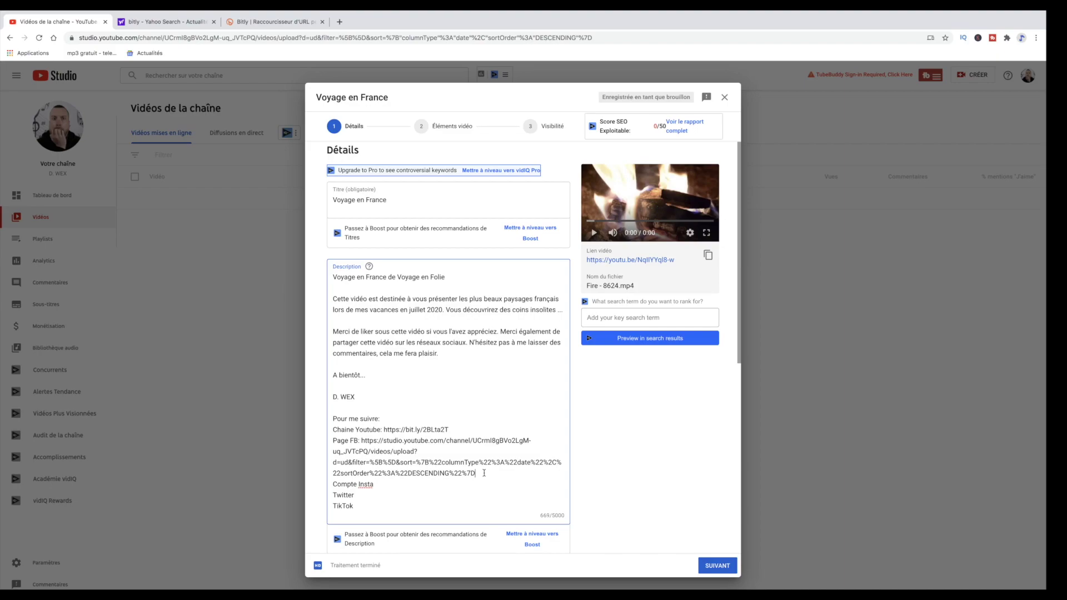
left_click_drag(484, 478, 360, 444)
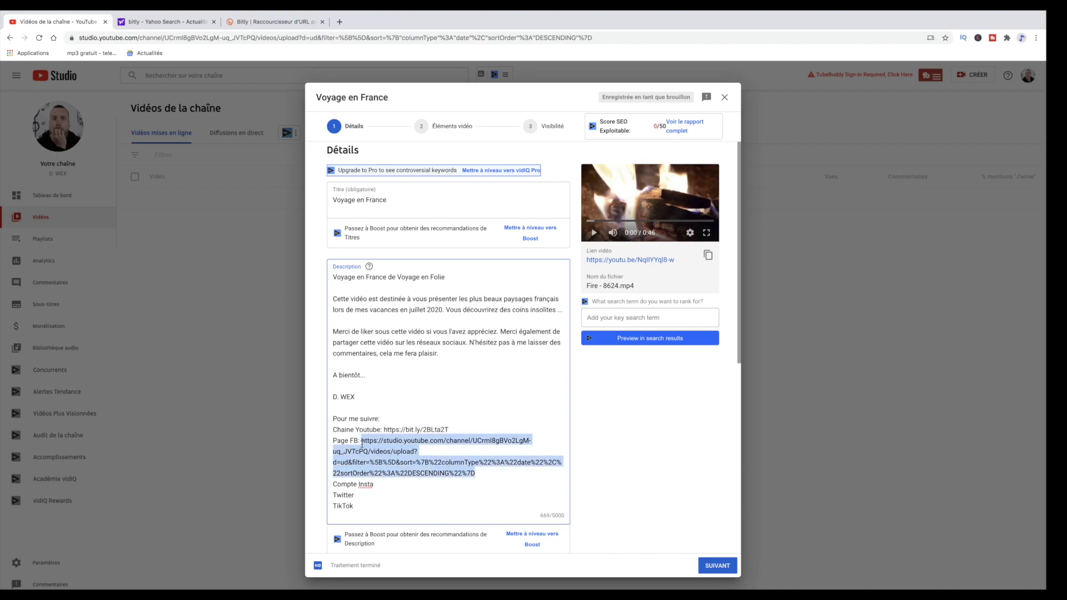
key("BackSpace")
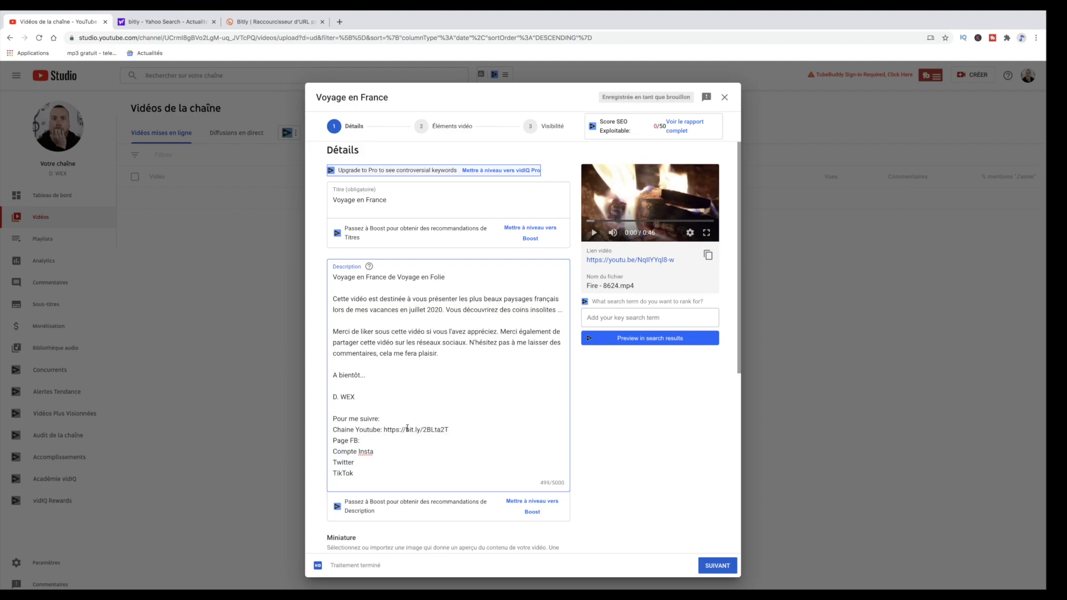
left_click(462, 430)
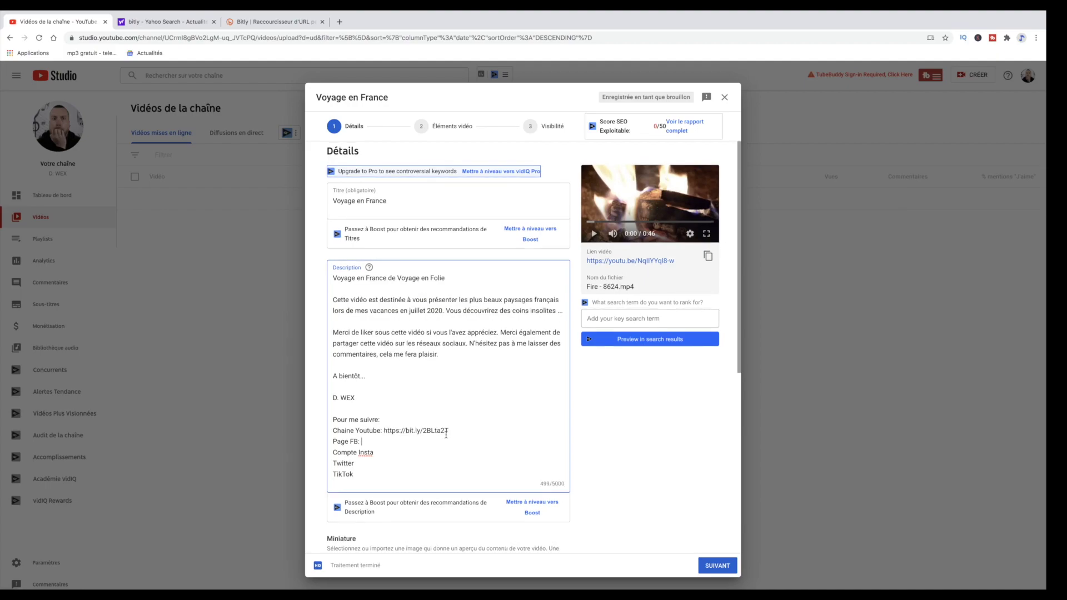
Leave a blank line below "TikTok" and add "Voyage en Folie - Voyage En France" at the end of the description
scroll(420, 435, "down", 2)
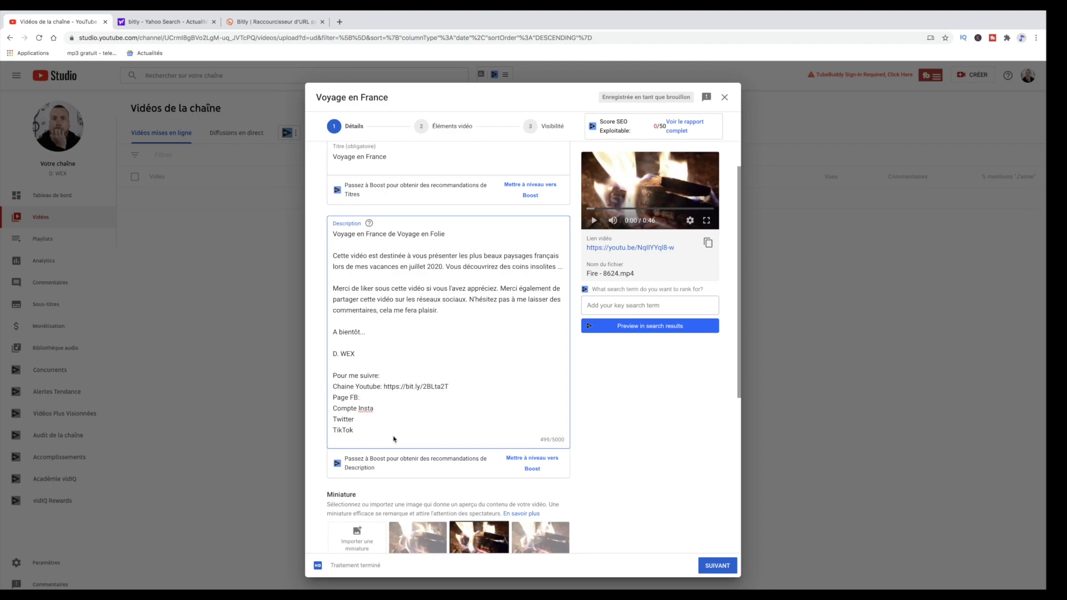
scroll(389, 362, "down", 3)
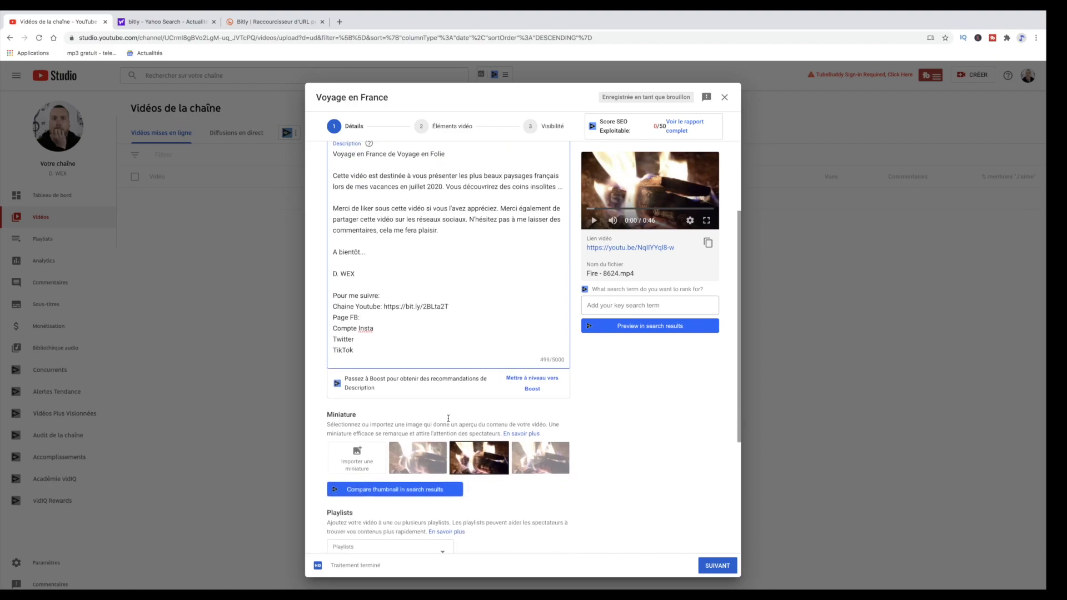
left_click(366, 307)
key("Return")
key("Return")
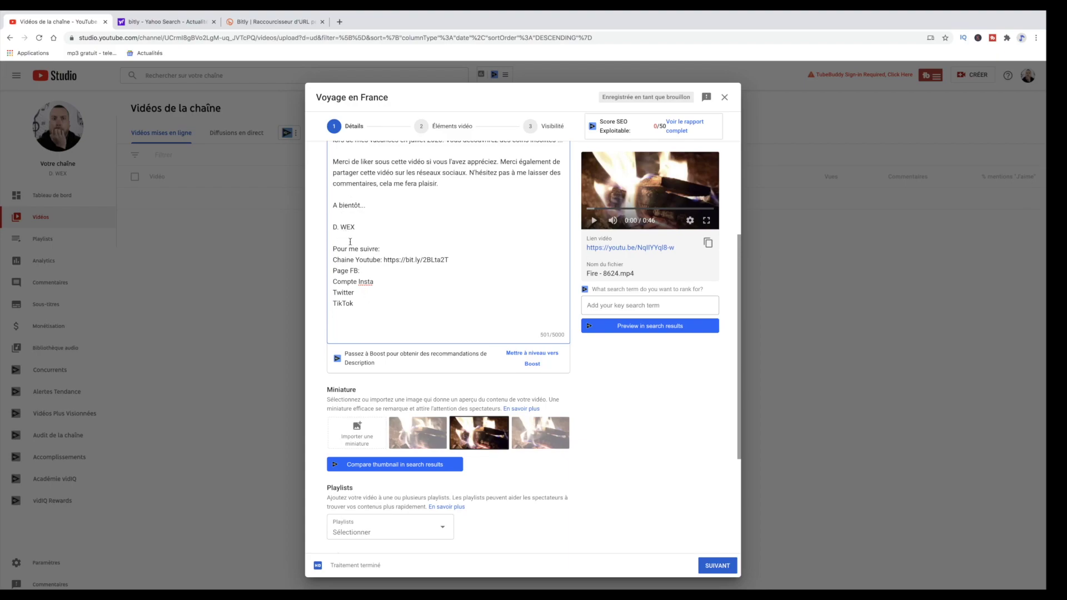
scroll(388, 269, "up", 2)
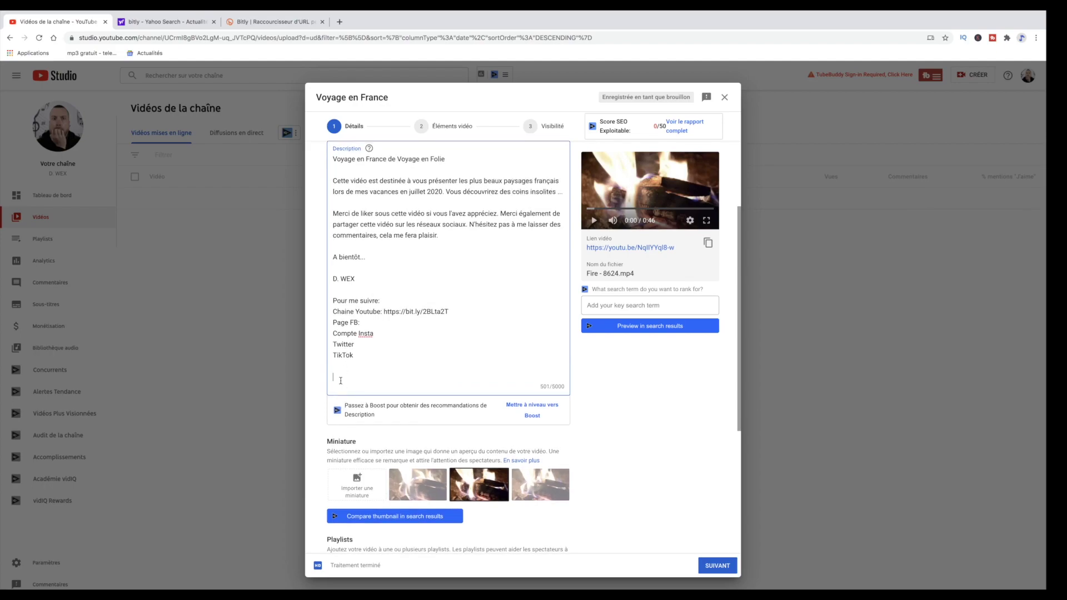
type("Voyage en Folie - Voyage En ")
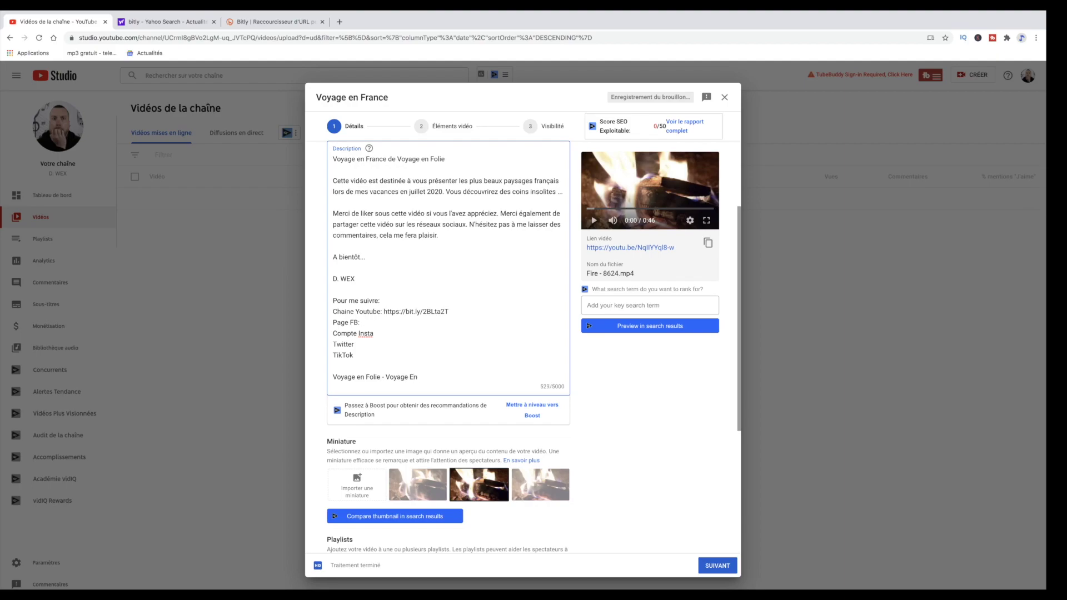
type("France")
Capitalize both occurrences of "en" in the description's first line so it reads "Voyage En France de Voyage En Folie"
left_click(358, 159)
key("Delete")
type("E")
left_click(421, 159)
key("Delete")
type("E")
Change the video title to "Voyage En France" with a capital E
scroll(392, 189, "up", 3)
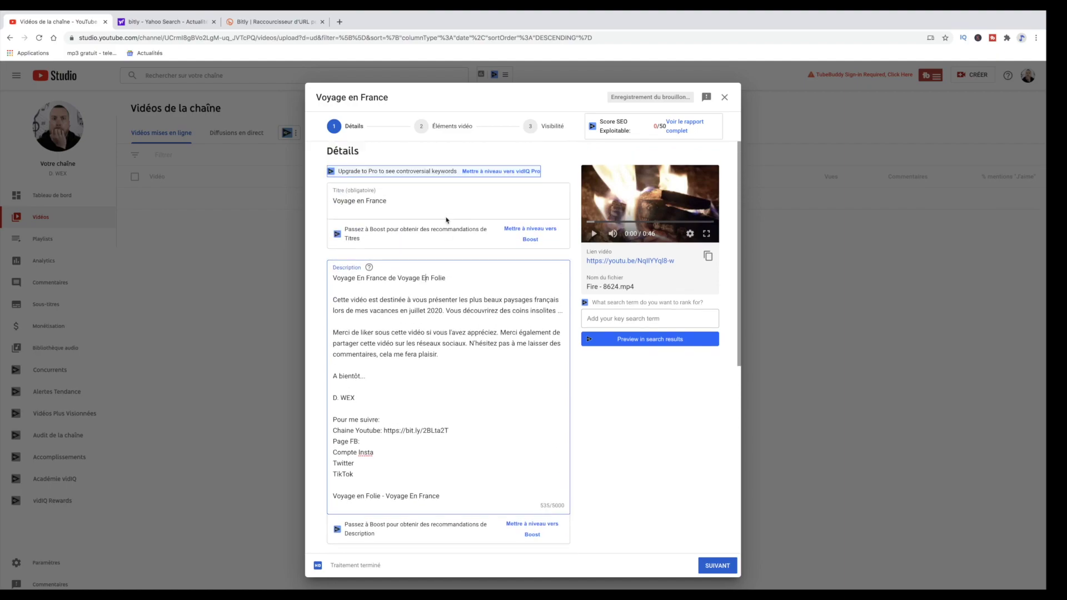
left_click(360, 202)
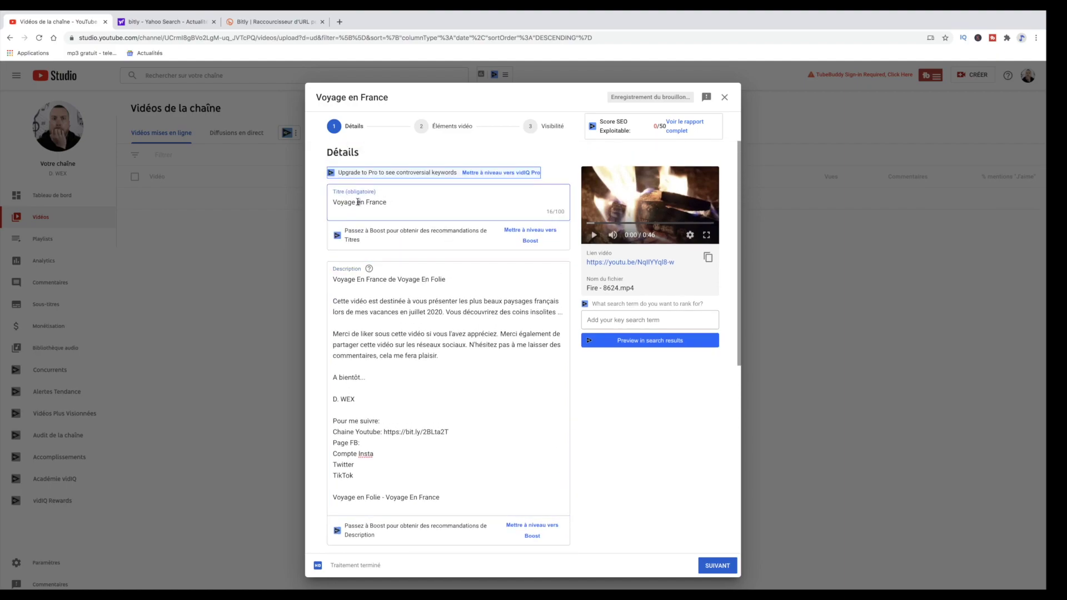
left_click(358, 202)
key("Delete")
type("E")
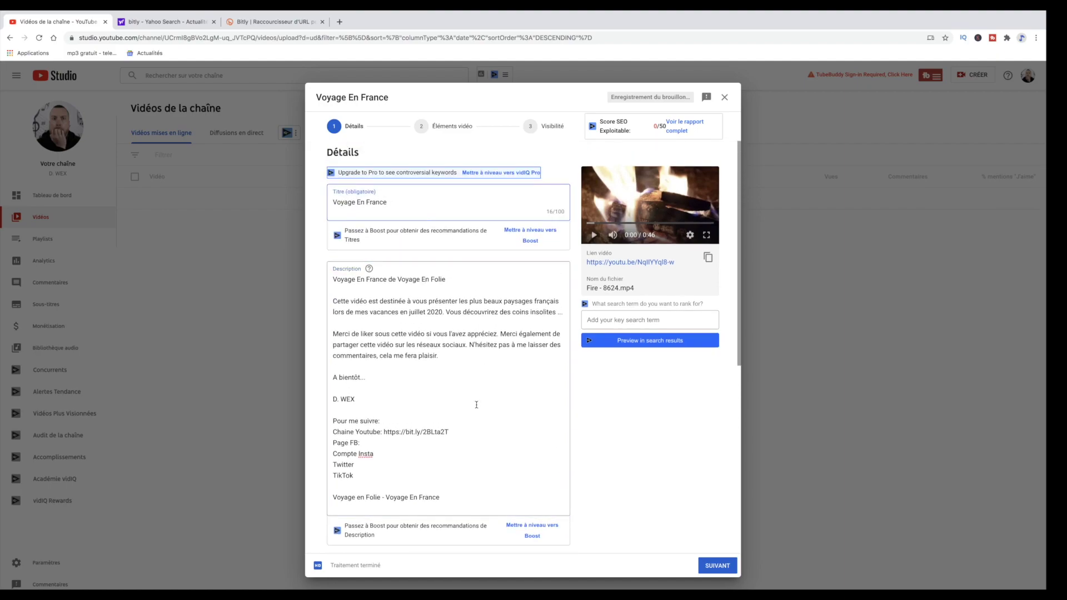
Add a space and colon after the description's last line and paste the video's own youtu.be link on the line below
scroll(476, 404, "down", 3)
left_click(459, 346)
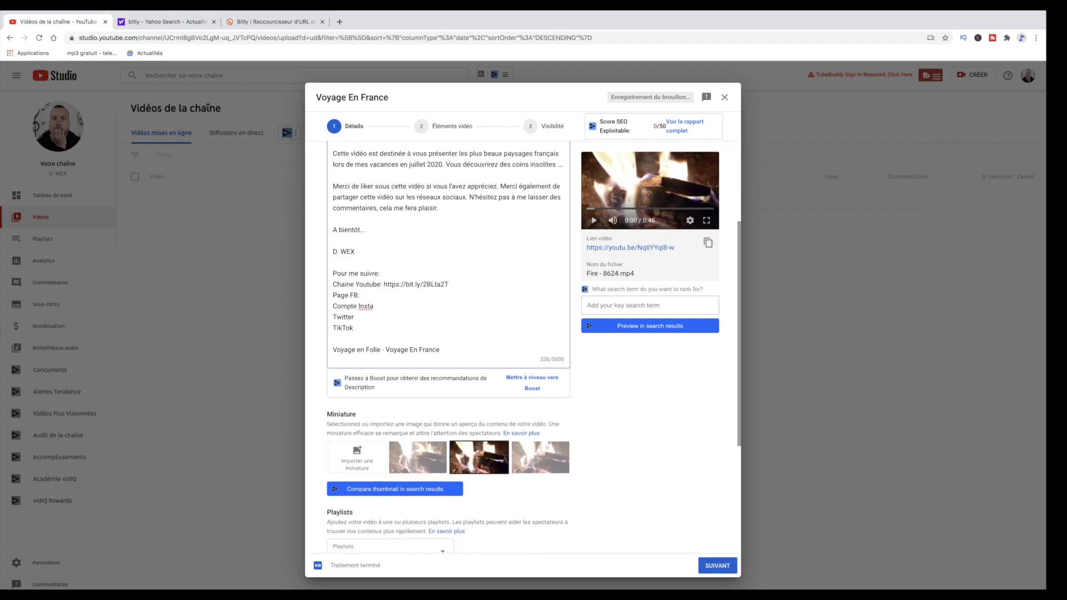
left_click_drag(586, 247, 678, 251)
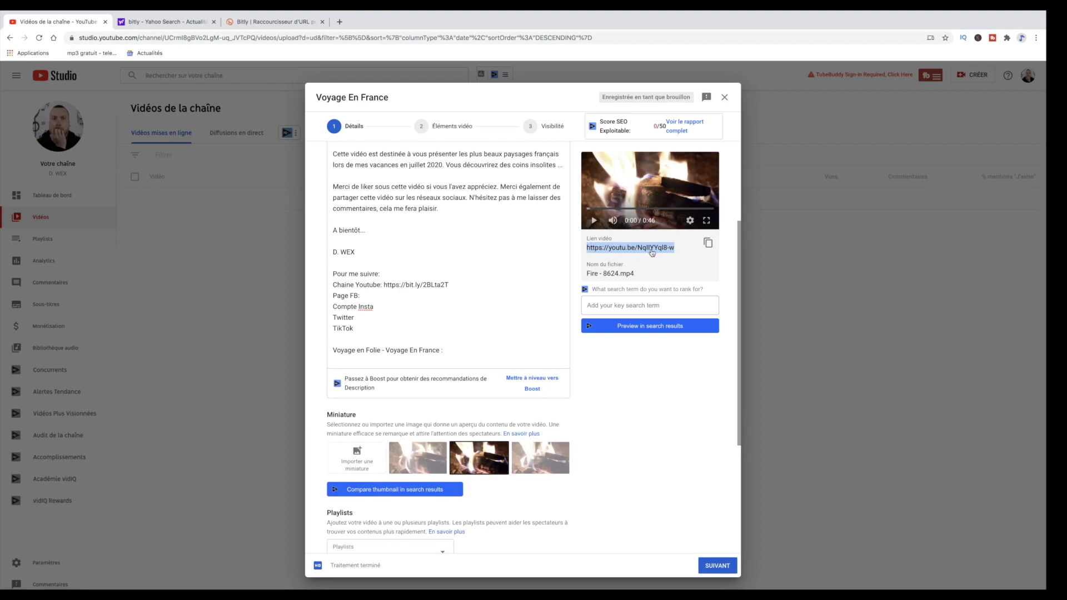
left_click(369, 362)
key("ctrl+a")
left_click(369, 363)
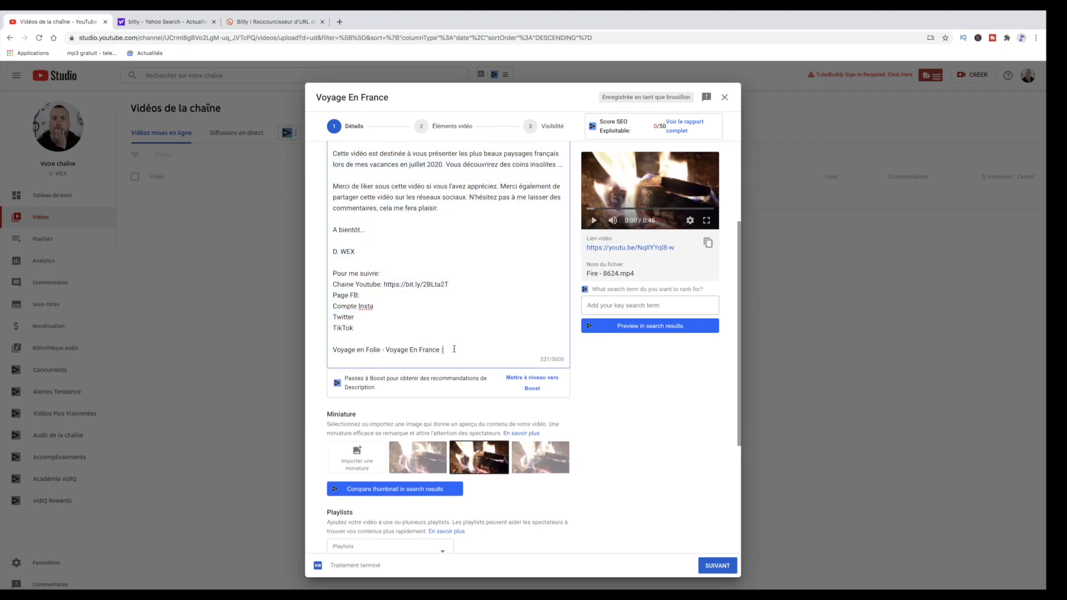
key("Return")
type("https://youtu.be/NqlIYYql8-w")
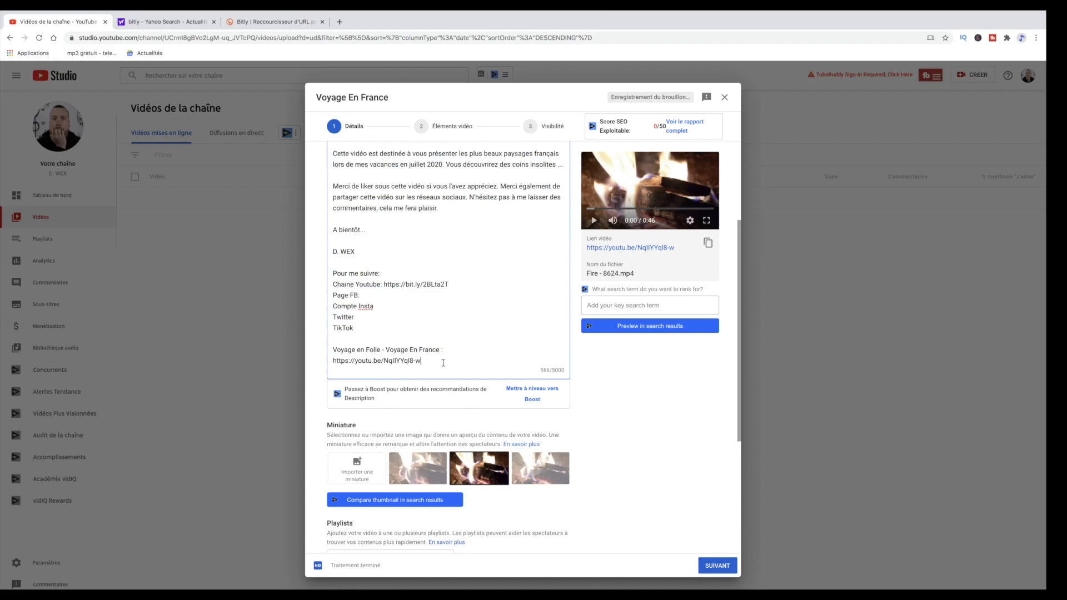
scroll(448, 360, "up", 3)
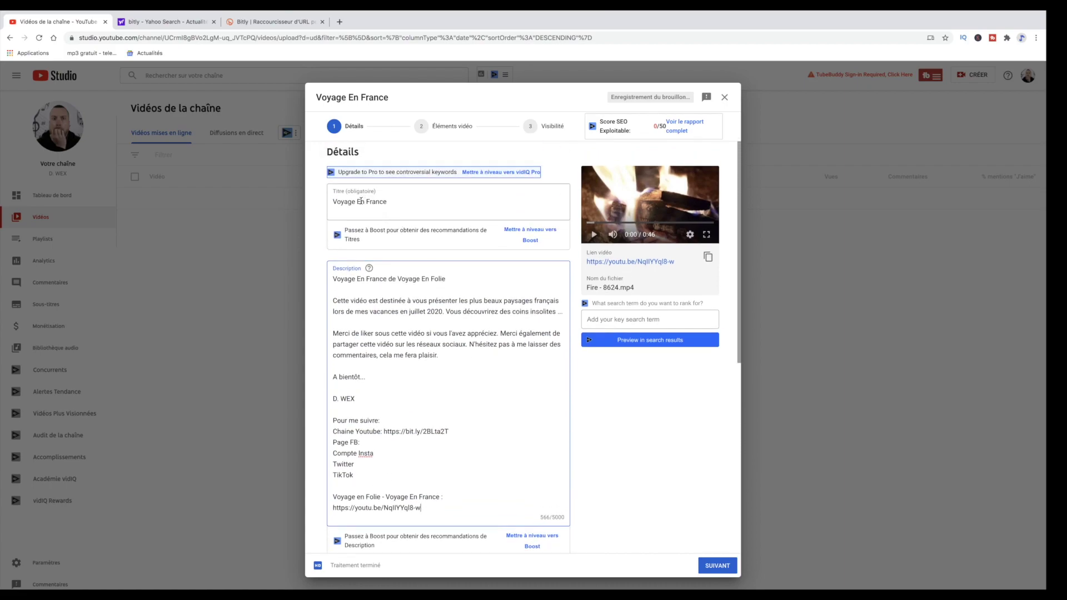
scroll(389, 290, "down", 1)
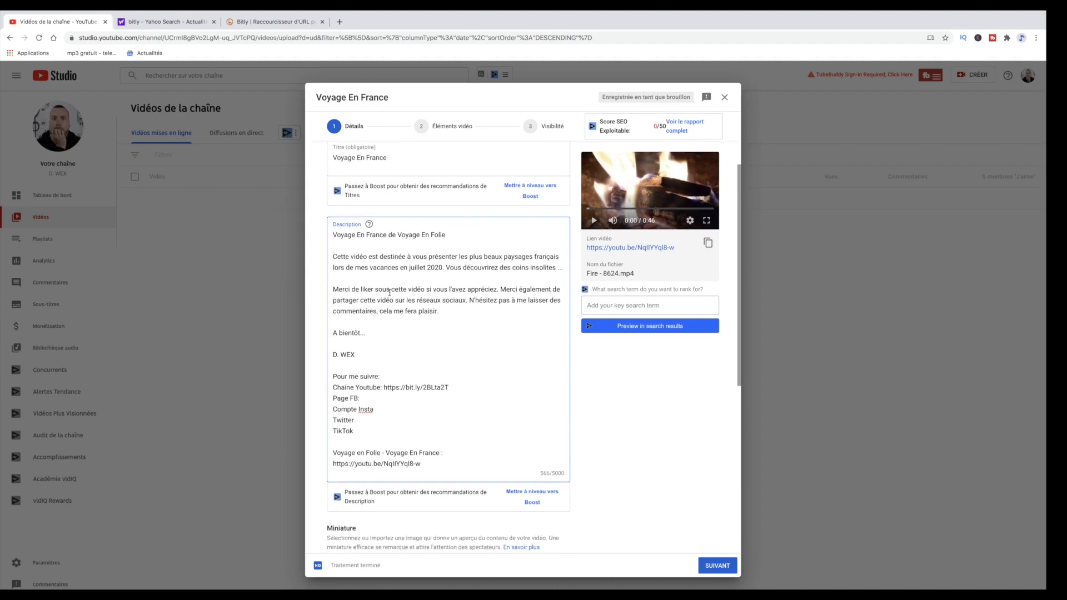
scroll(389, 293, "down", 3)
scroll(404, 288, "up", 4)
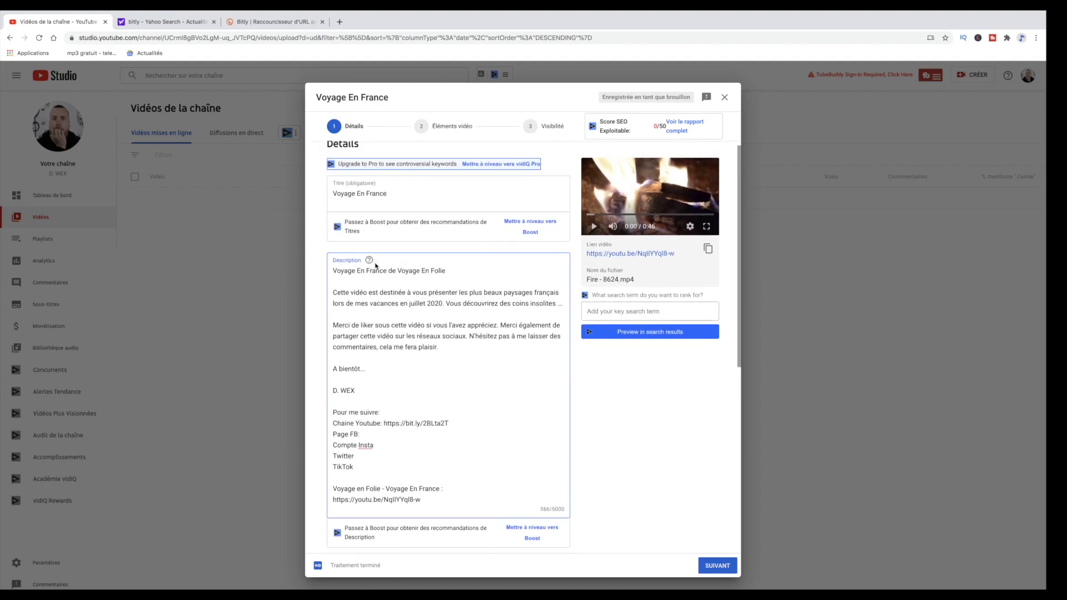
Switch to Canva in a new browser tab and create a blank YouTube thumbnail (Vignette YouTube) design
scroll(420, 361, "down", 1)
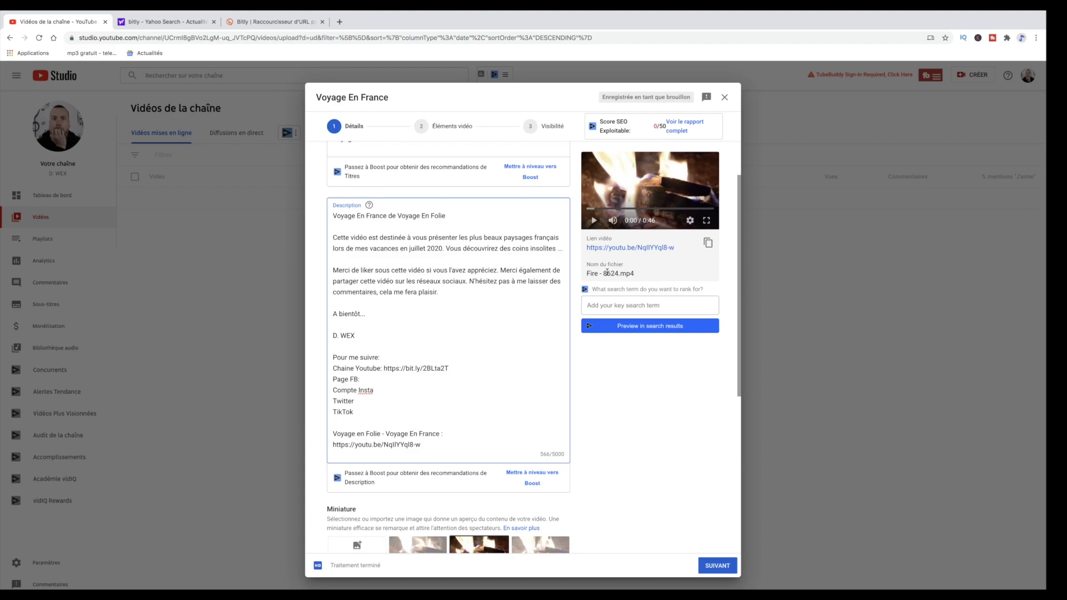
scroll(419, 424, "down", 5)
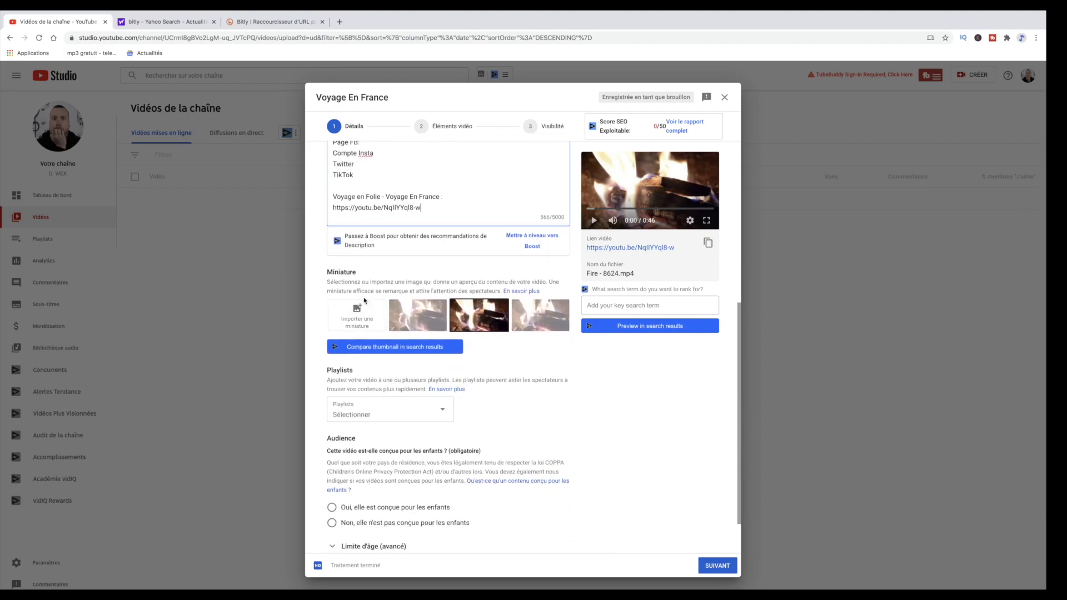
mouse_move(379, 310)
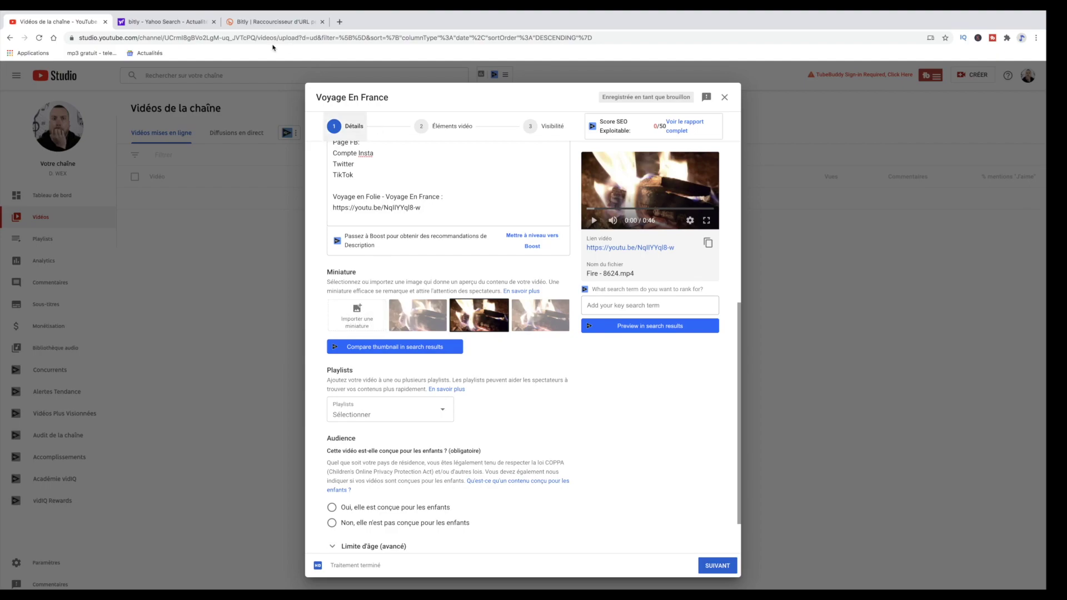
left_click(339, 22)
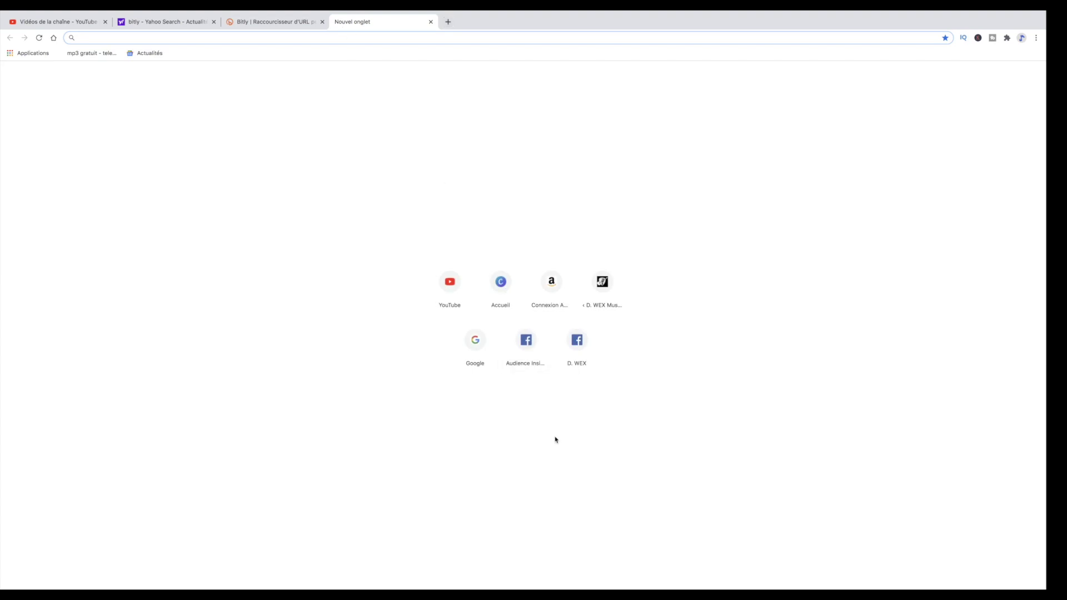
left_click(504, 288)
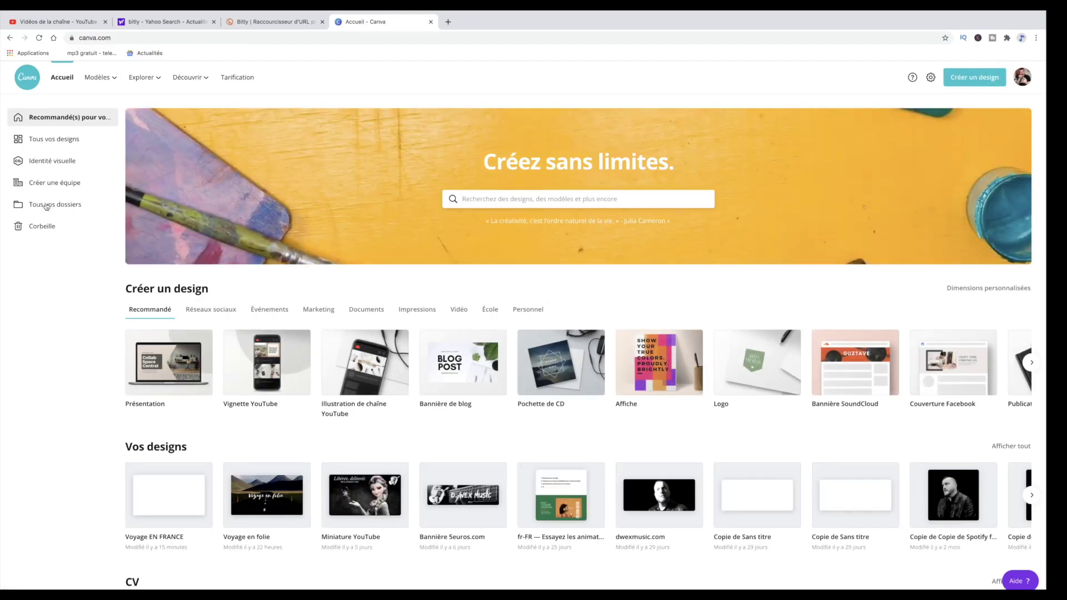
left_click(976, 78)
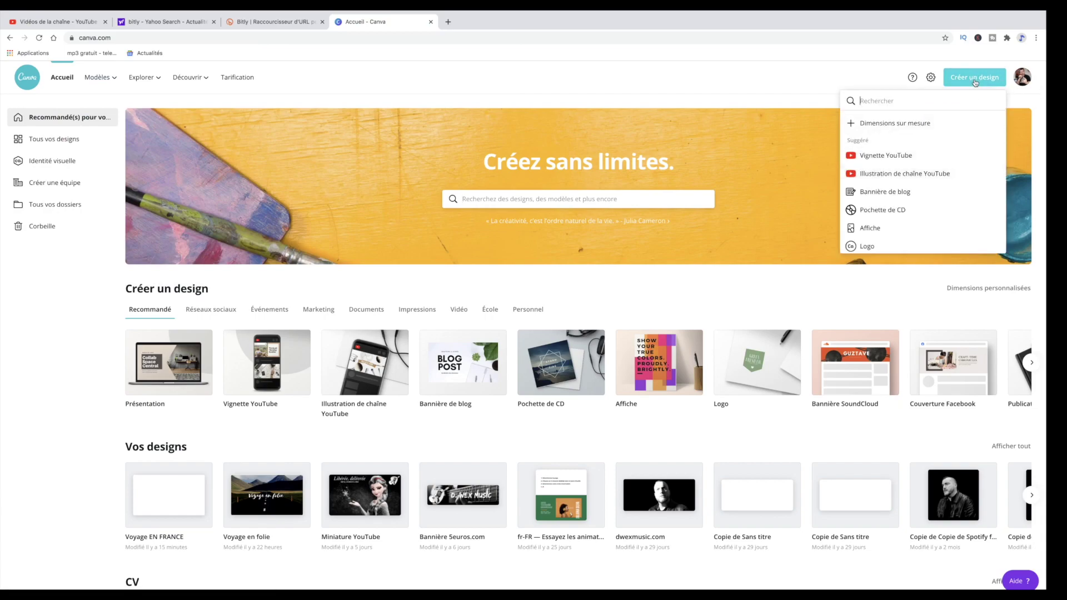
left_click(887, 157)
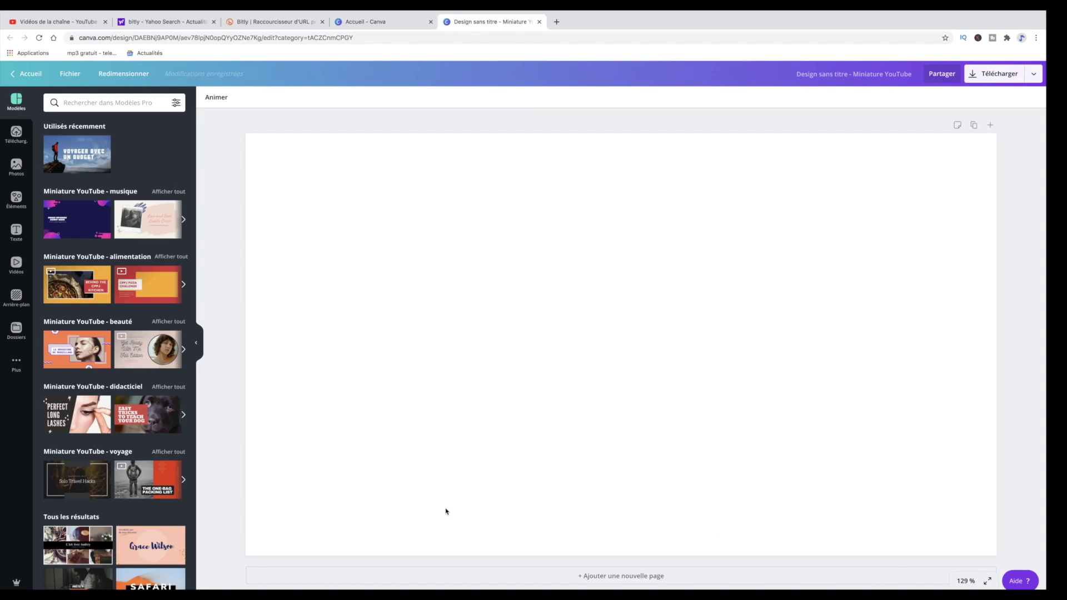
Apply the free "Voyager avec un budget" template with the hiker on a rock to the blank page
scroll(82, 287, "down", 6)
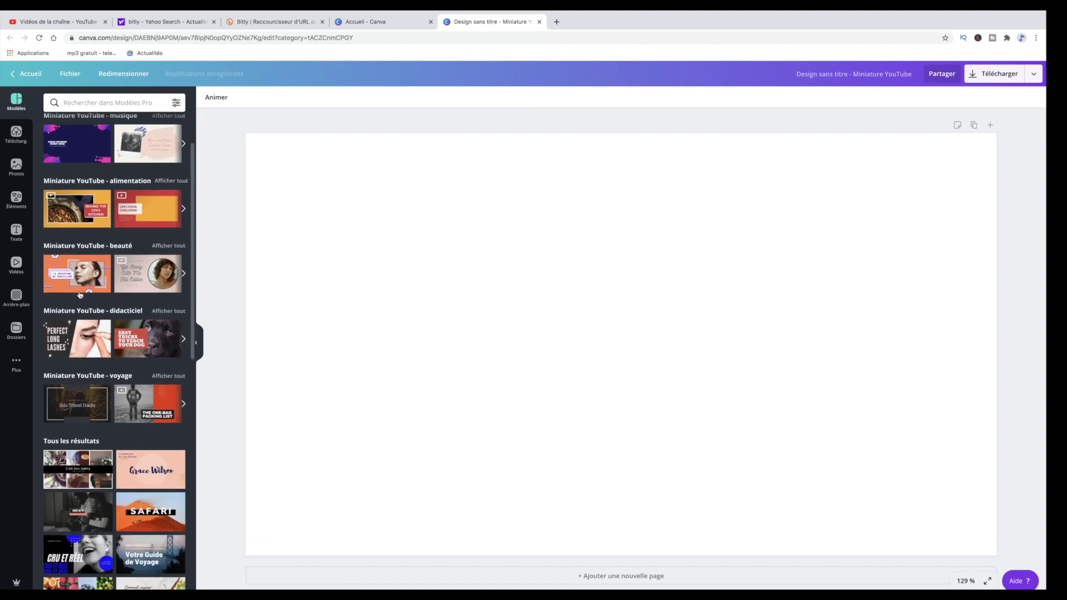
scroll(79, 294, "down", 5)
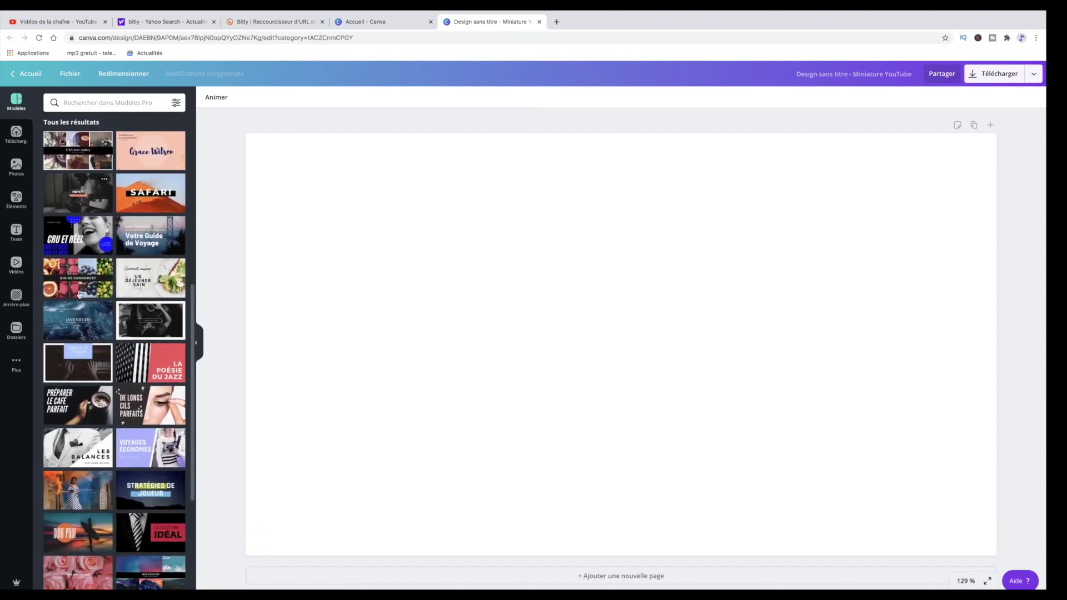
scroll(79, 294, "down", 5)
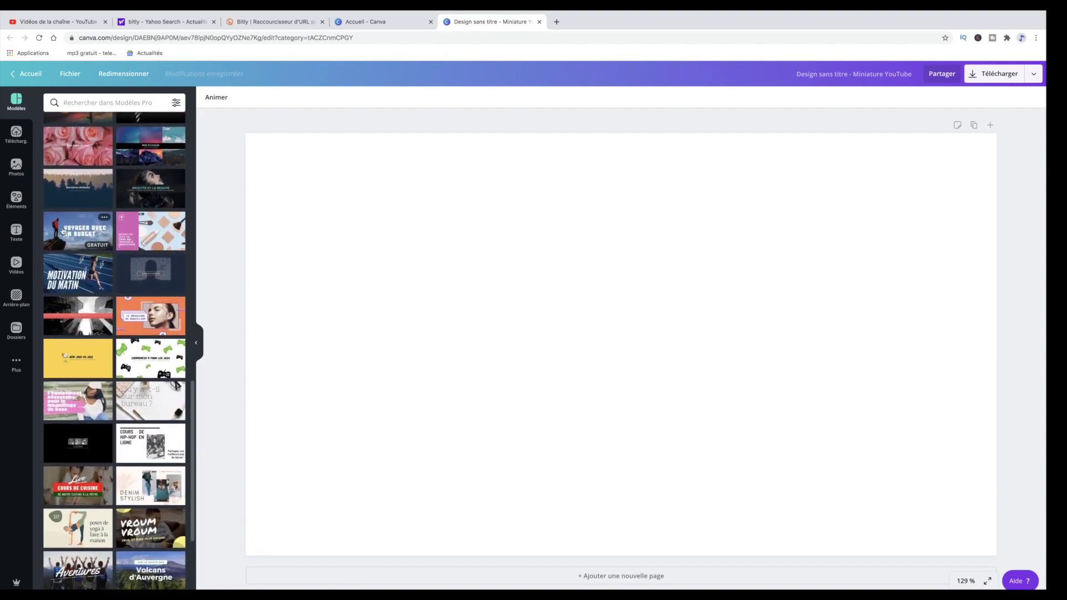
left_click_drag(63, 231, 386, 232)
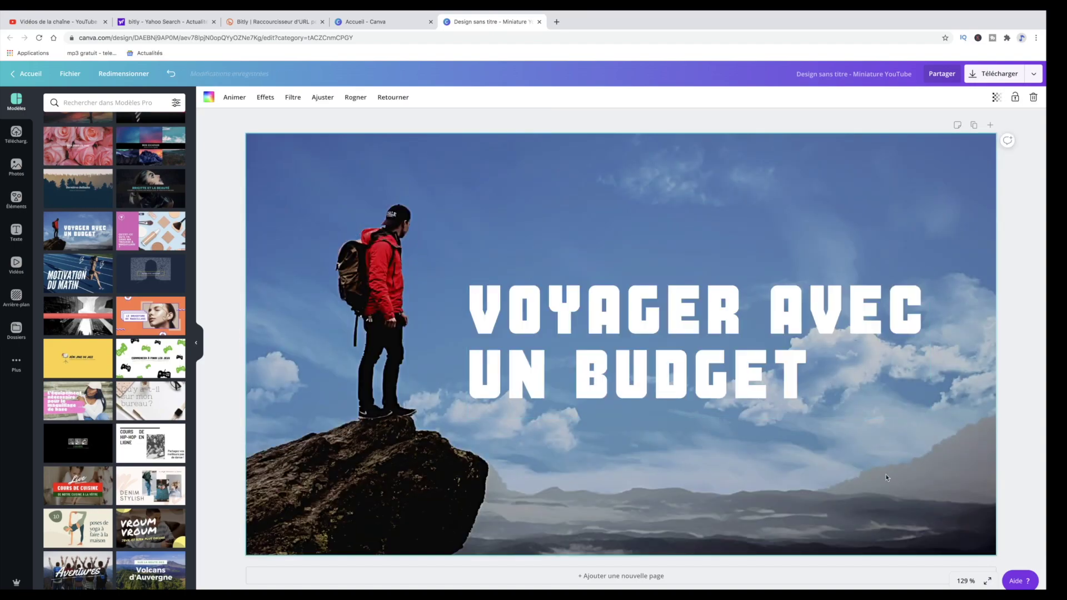
Replace "AVEC UN BUDGET" in the thumbnail's heading with "EN FRANCE"
left_click(801, 368)
left_click(801, 368)
left_click_drag(801, 368, 769, 325)
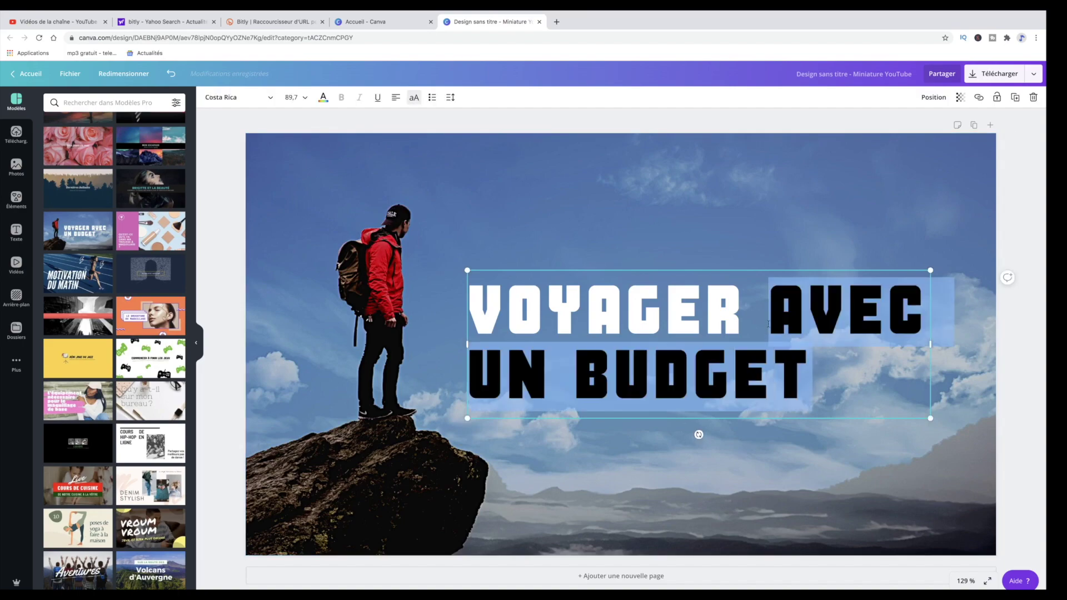
type("EN FRANCE")
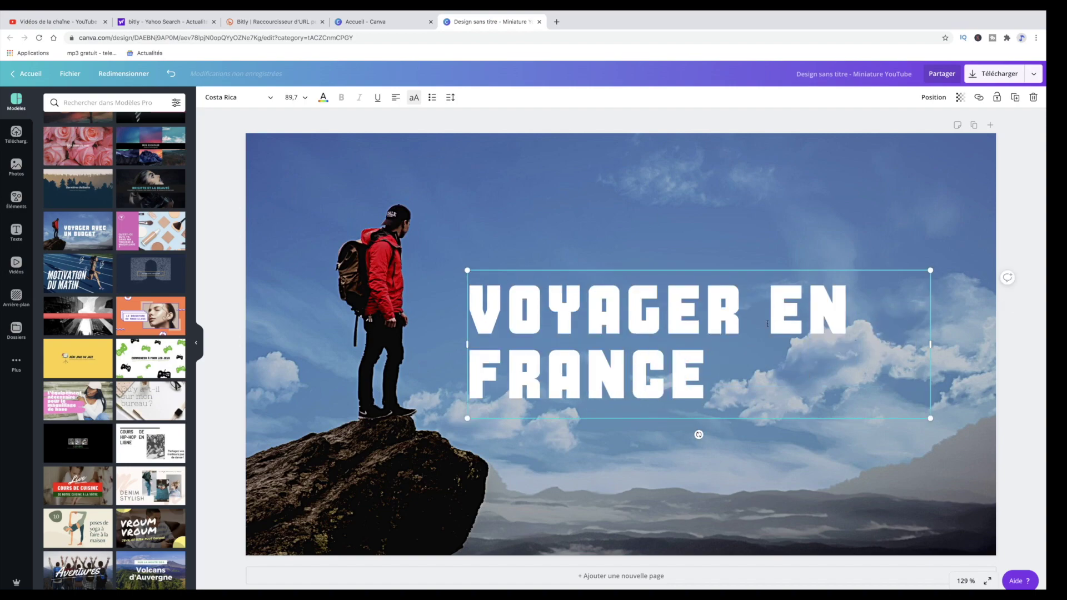
left_click(902, 248)
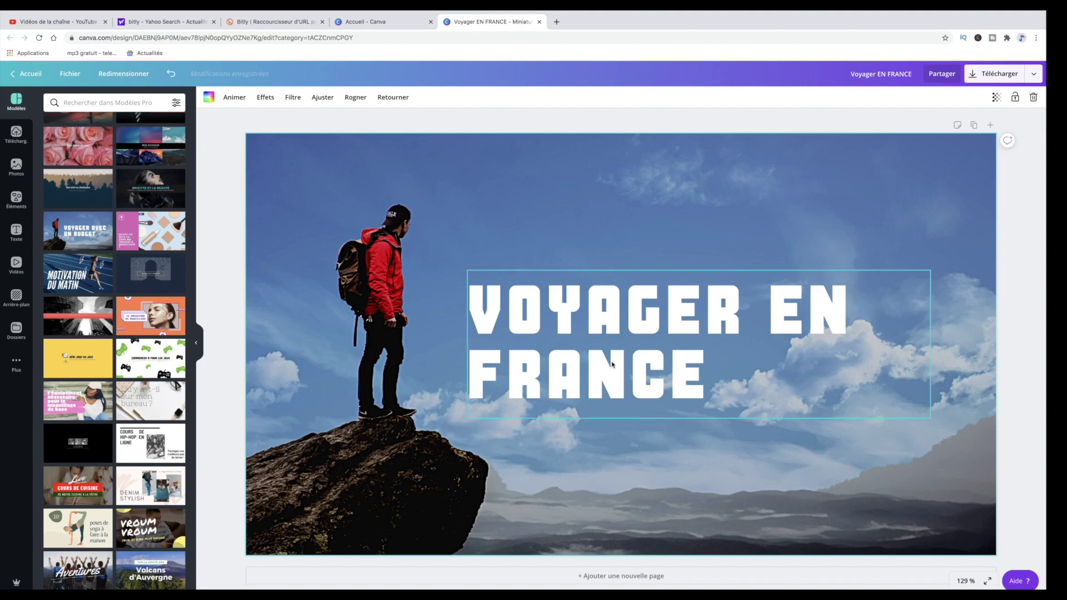
Move the "VOYAGER EN FRANCE" heading slightly up and to the right, and set its font size to 96
left_click(711, 304)
mouse_move(711, 304)
left_mouse_down()
mouse_move(735, 255)
mouse_move(703, 311)
left_mouse_up()
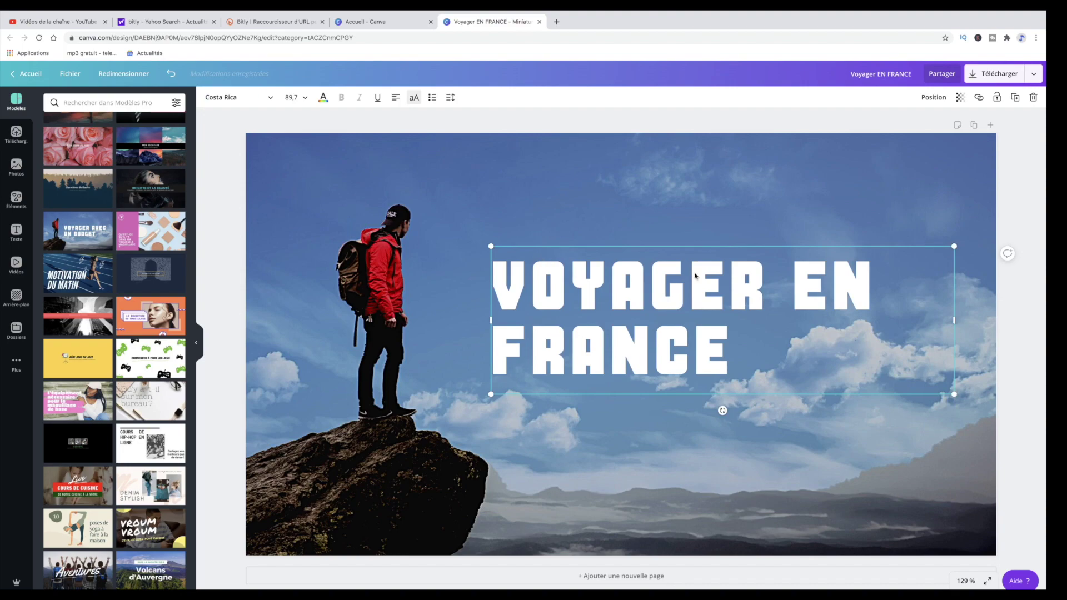
left_click(303, 100)
scroll(298, 370, "down", 3)
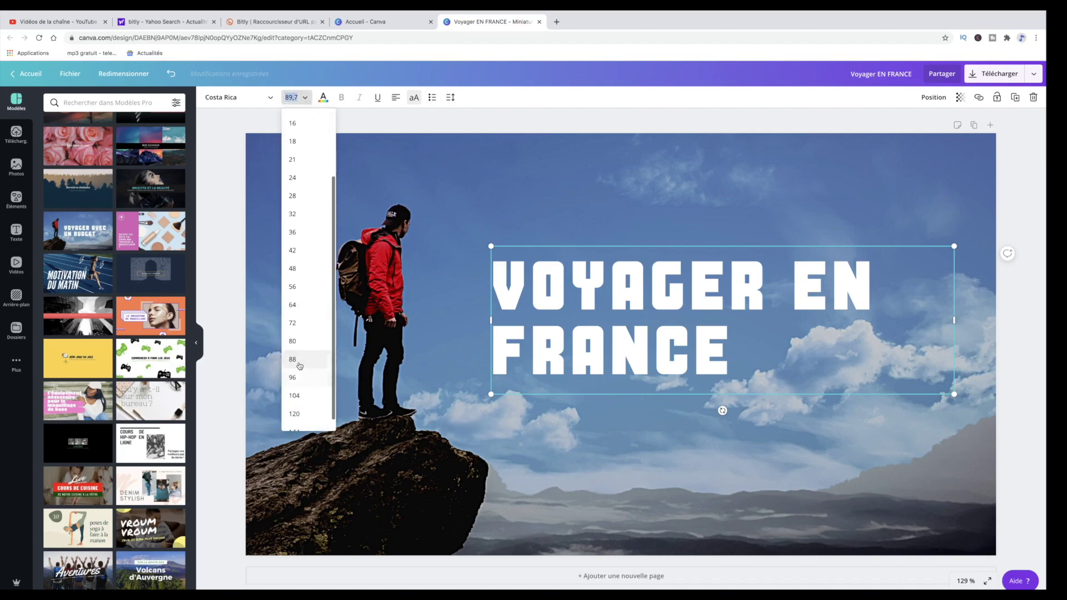
left_click(299, 365)
left_click(303, 97)
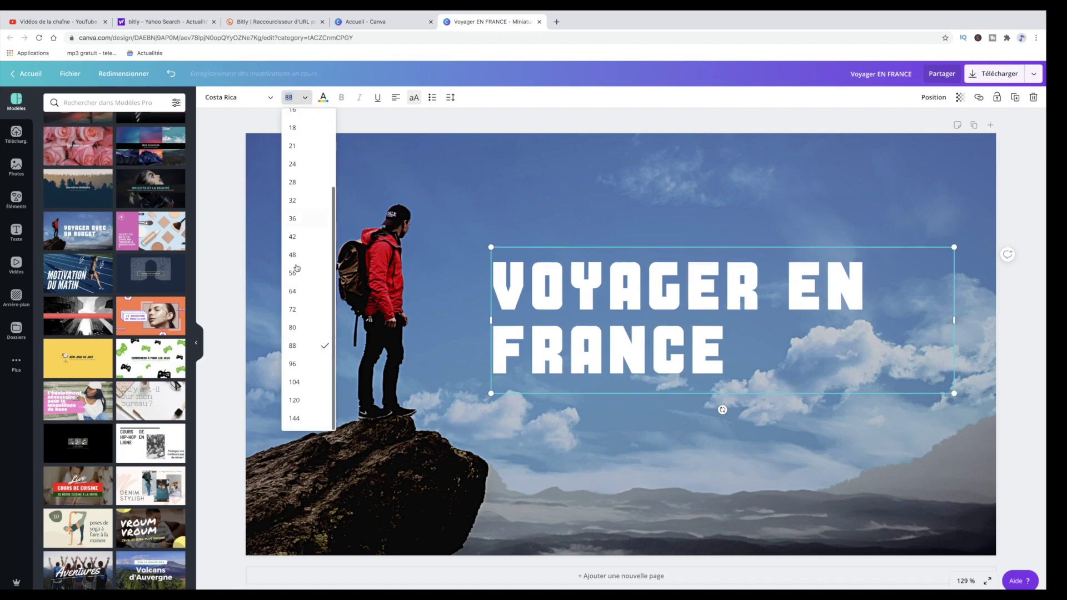
left_click(301, 365)
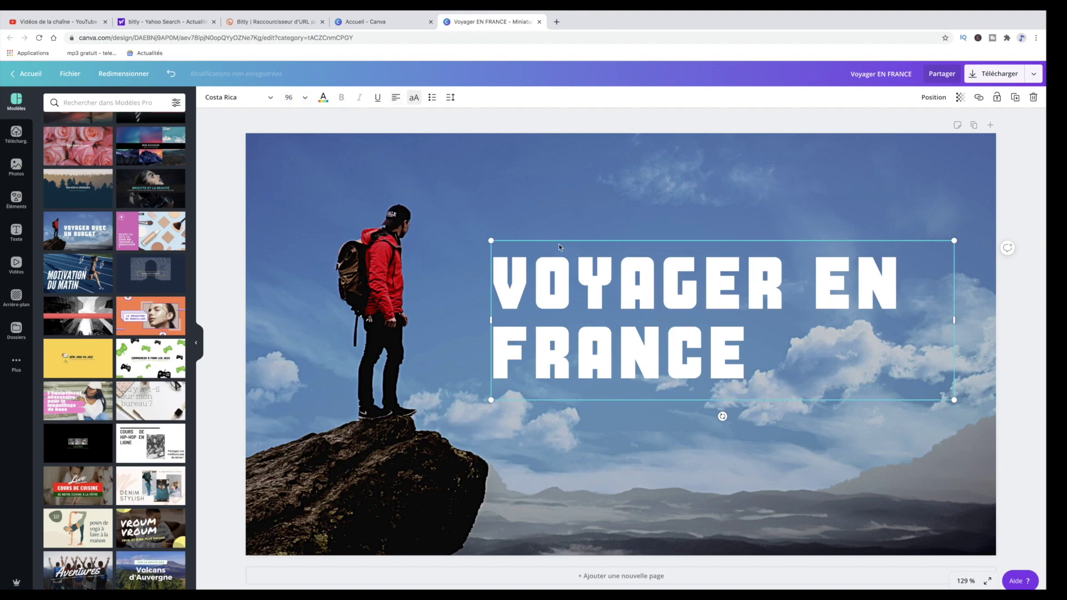
Set the heading's letter spacing to 57 and line height to 1,07, and centre its text
left_click(450, 97)
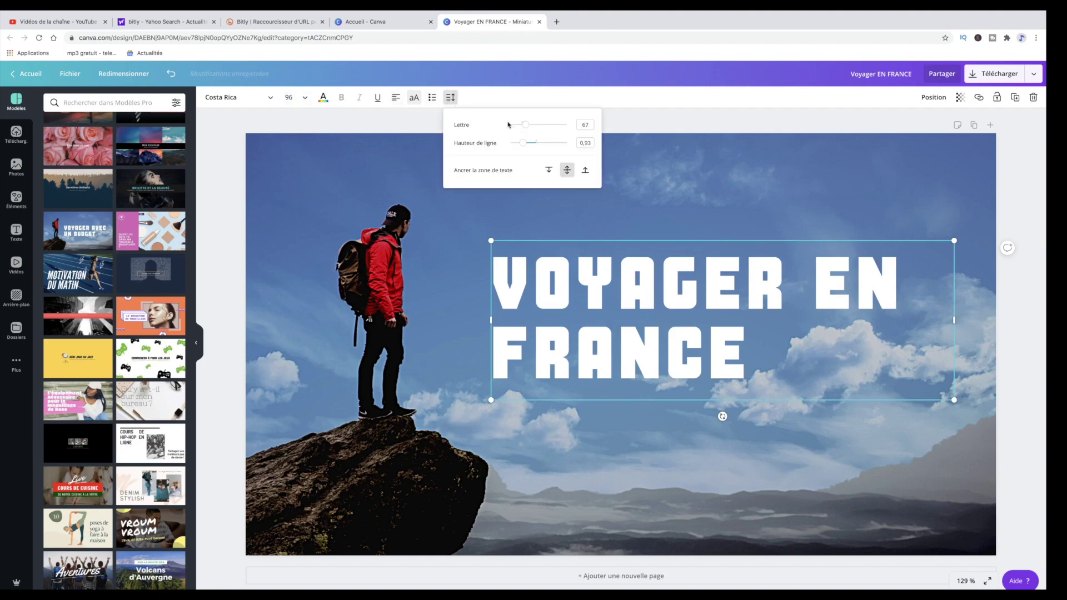
mouse_move(529, 126)
left_mouse_down()
mouse_move(545, 125)
mouse_move(526, 130)
mouse_move(527, 145)
left_mouse_up()
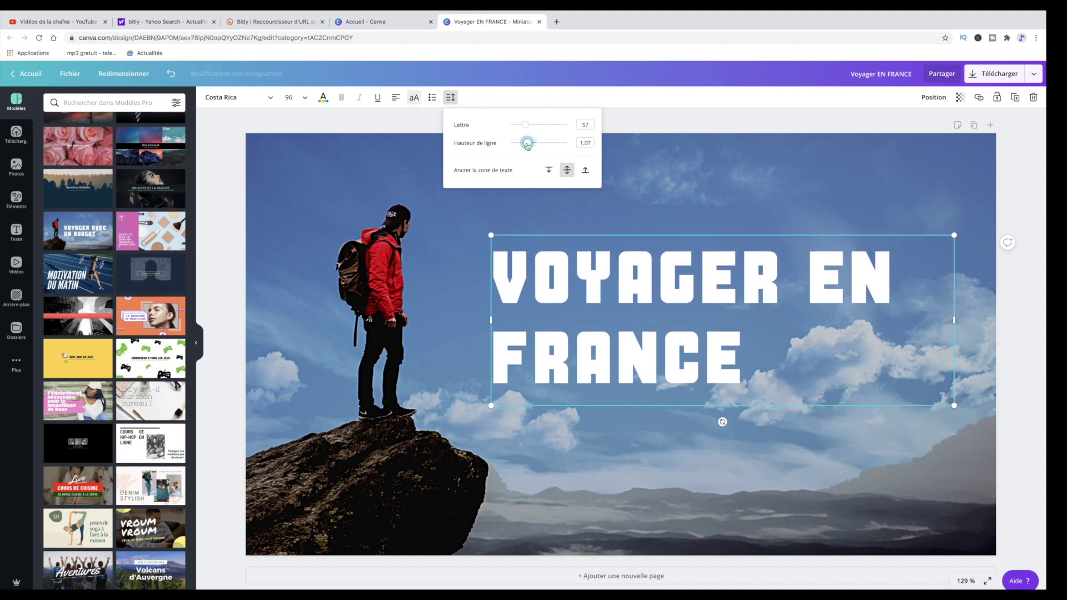
left_click(396, 99)
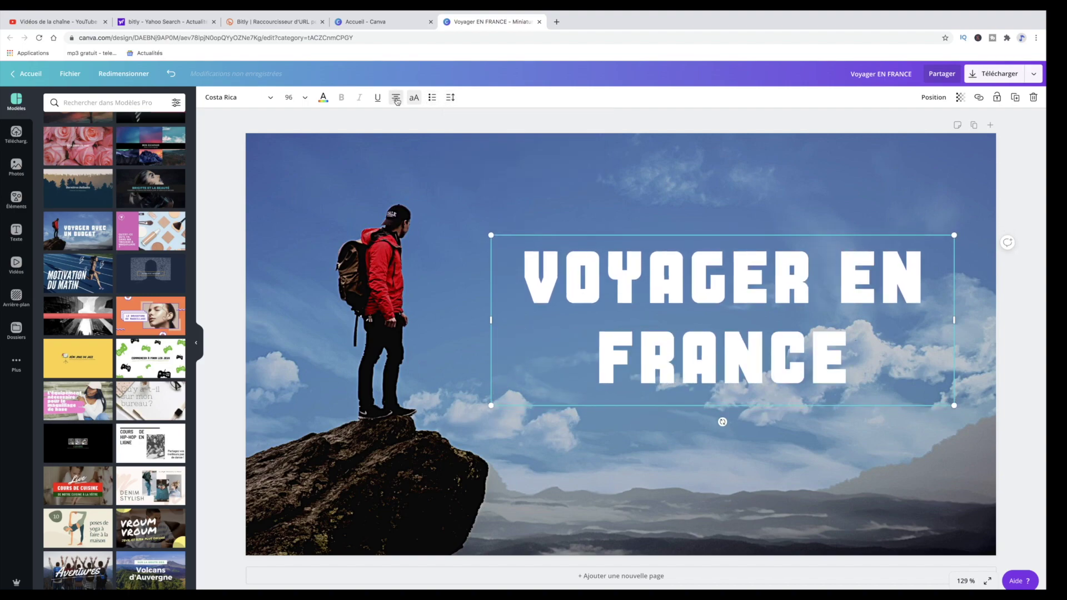
left_click(396, 98)
left_click(396, 99)
left_click(396, 98)
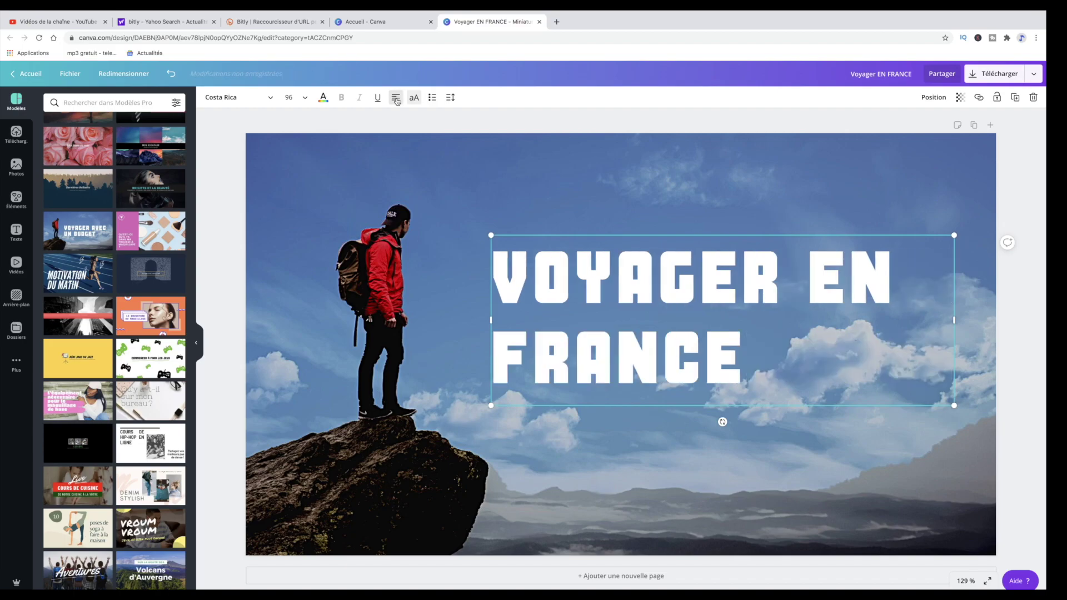
left_click(396, 98)
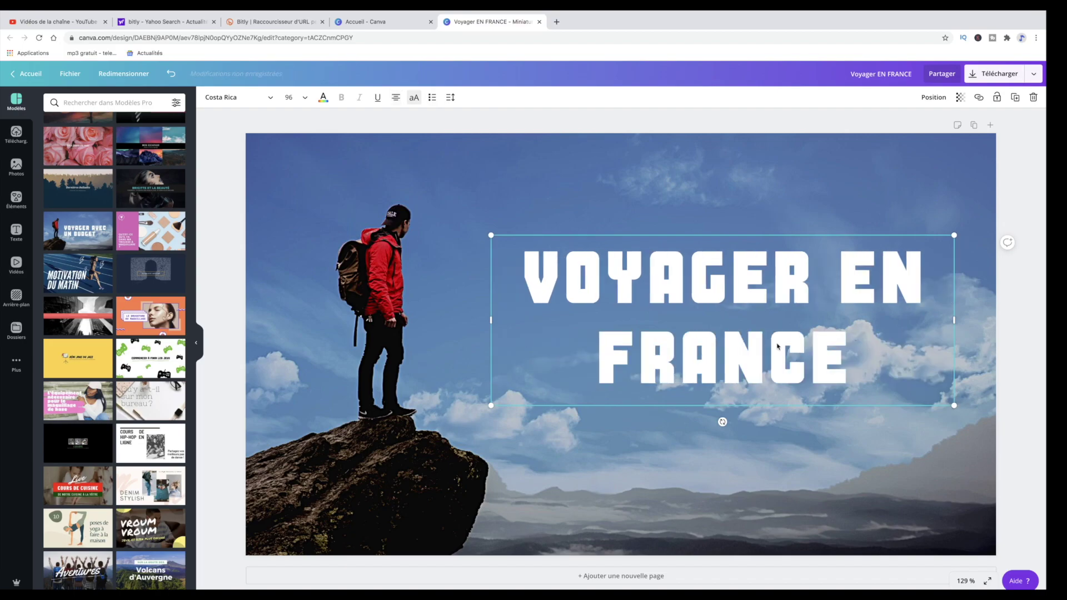
left_click(1005, 194)
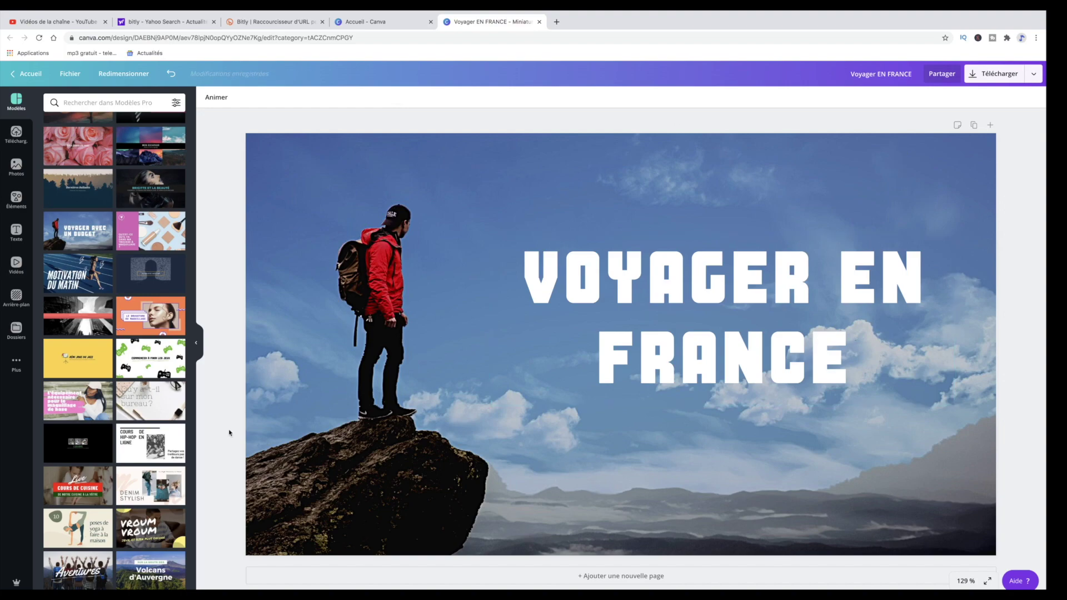
Download the thumbnail as a PNG, move Voyager EN FRANCE.png to the Bureau folder and close its preview
left_click(989, 77)
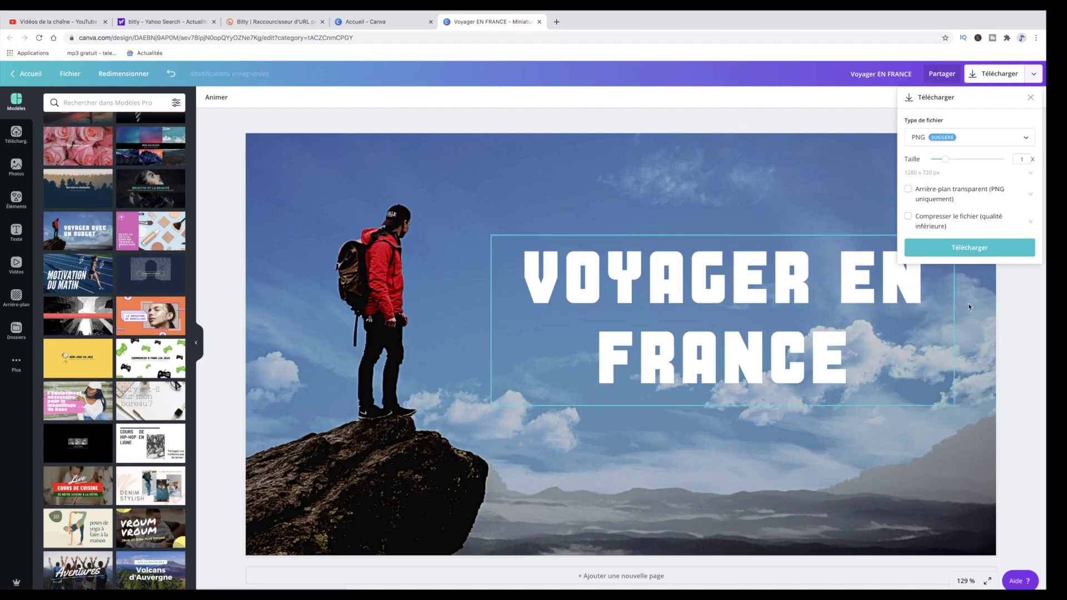
left_click(979, 245)
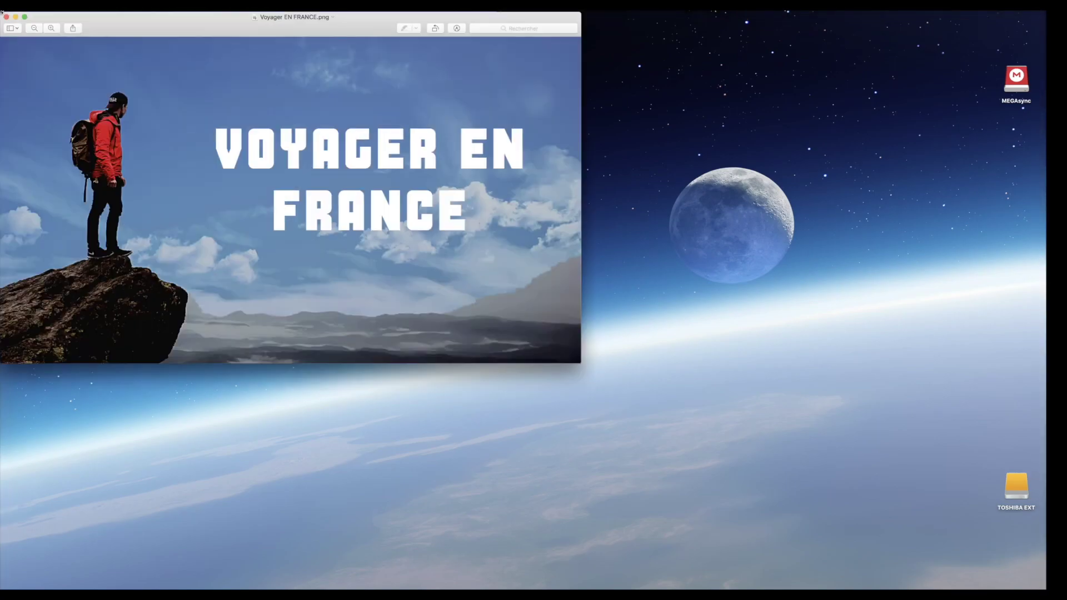
left_click_drag(255, 33, 538, 143)
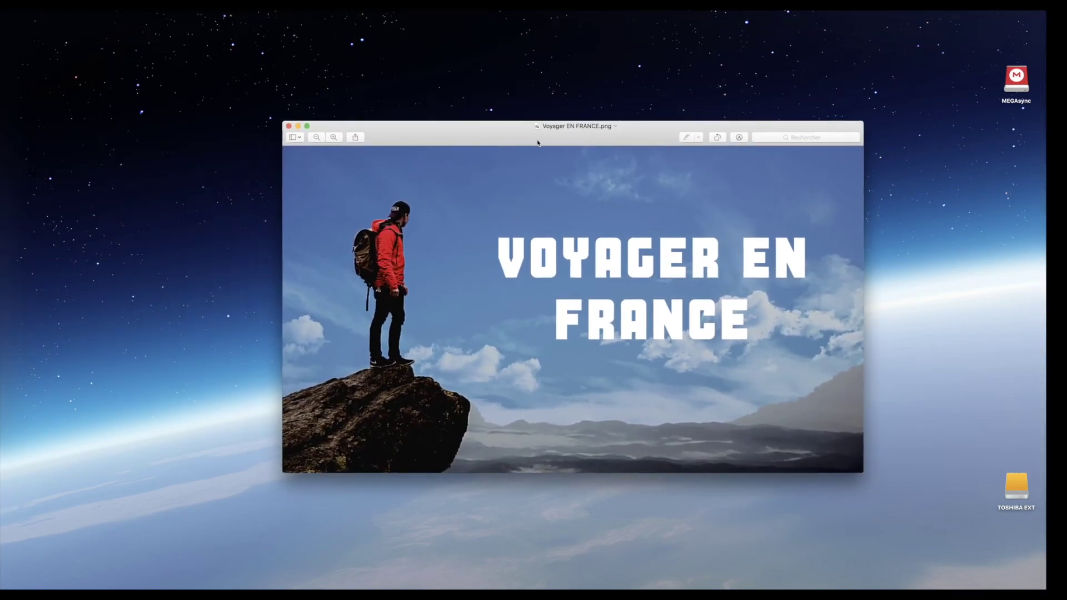
left_click(616, 126)
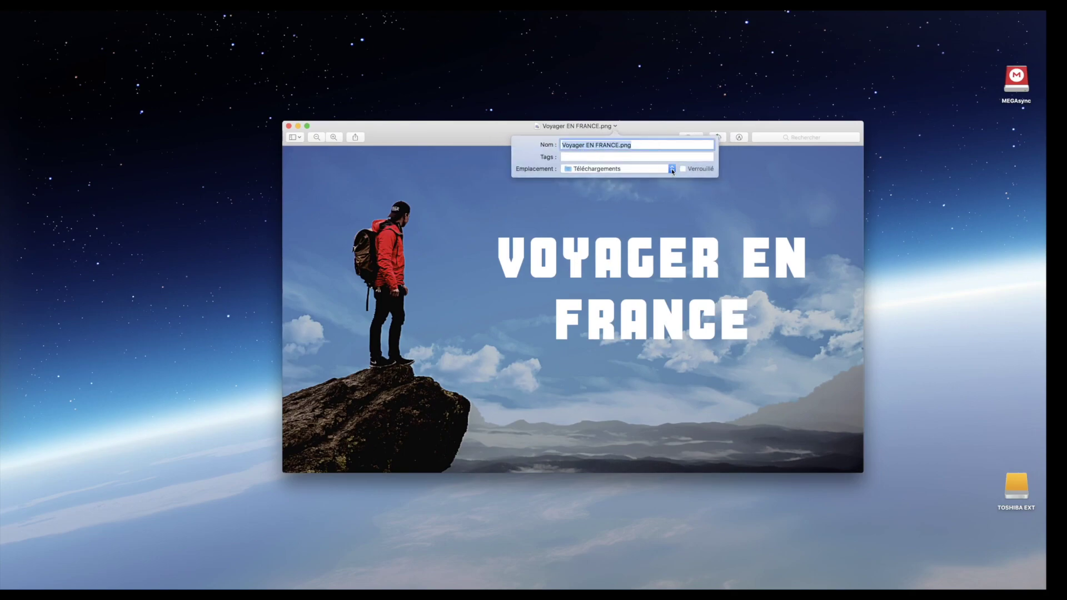
left_click(672, 170)
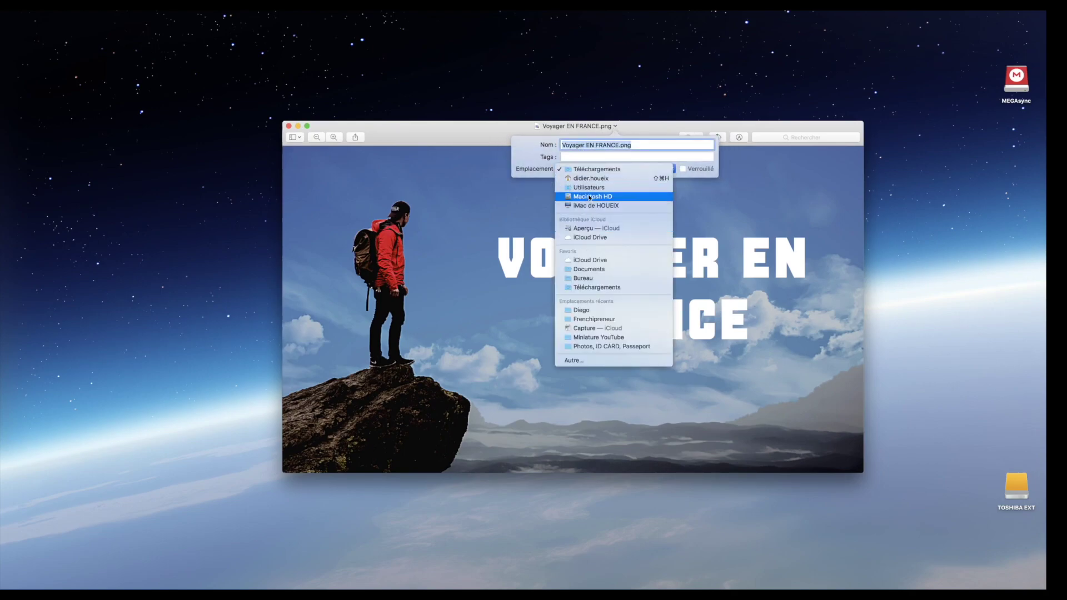
left_click(584, 278)
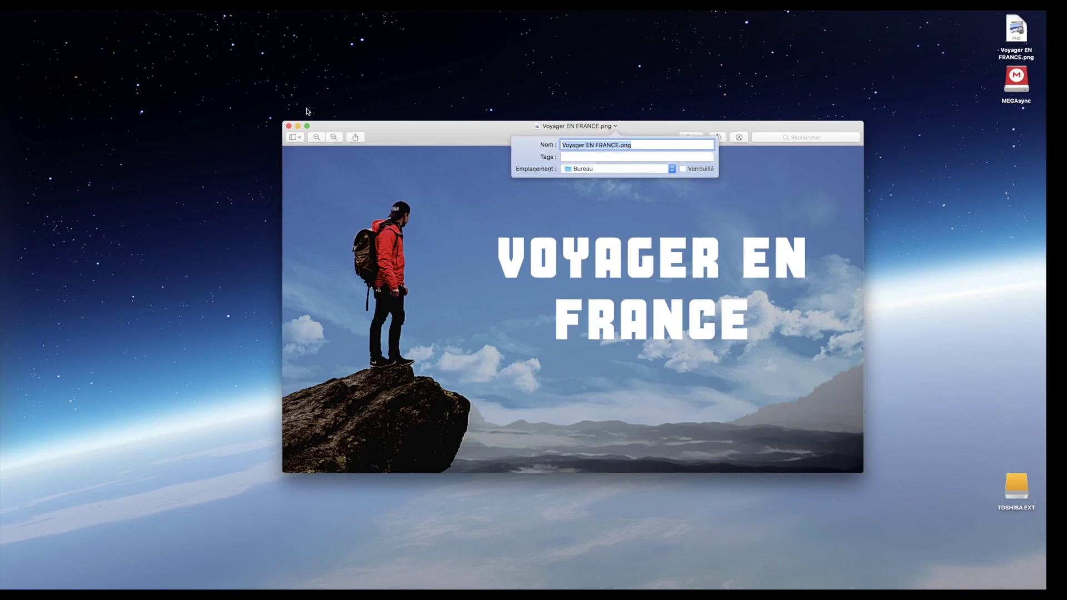
left_click(289, 127)
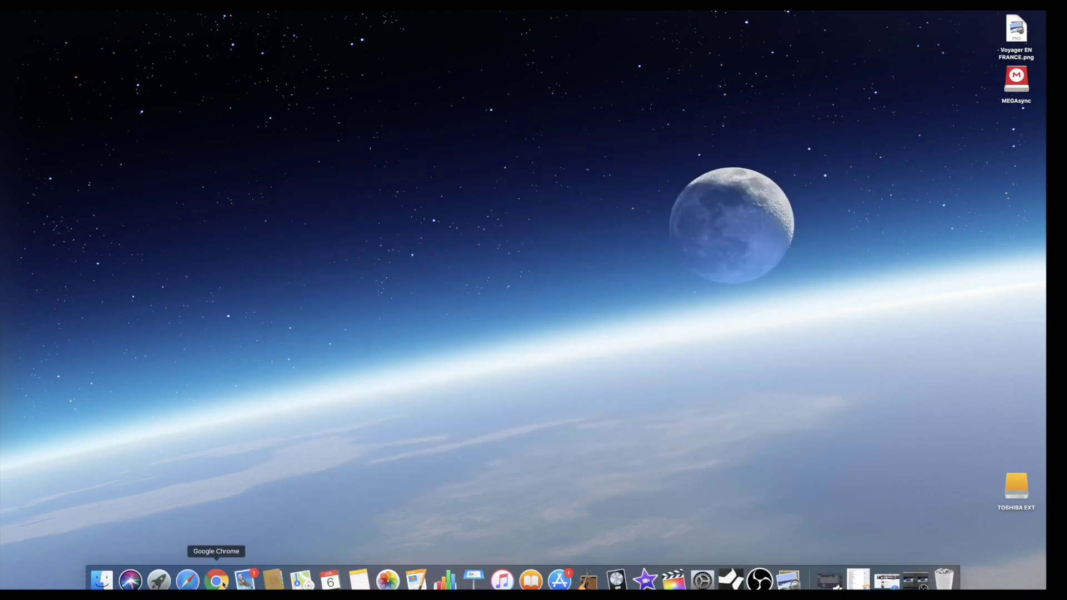
Switch back to YouTube Studio and upload Voyager EN FRANCE.png from the Bureau folder as the video's custom thumbnail
left_click(225, 578)
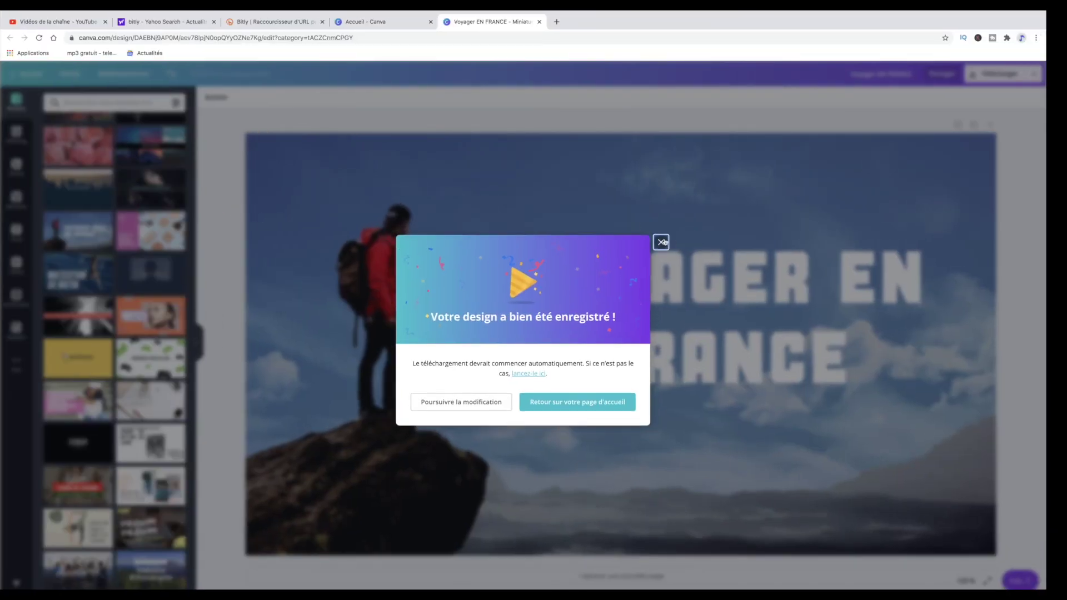
left_click(661, 242)
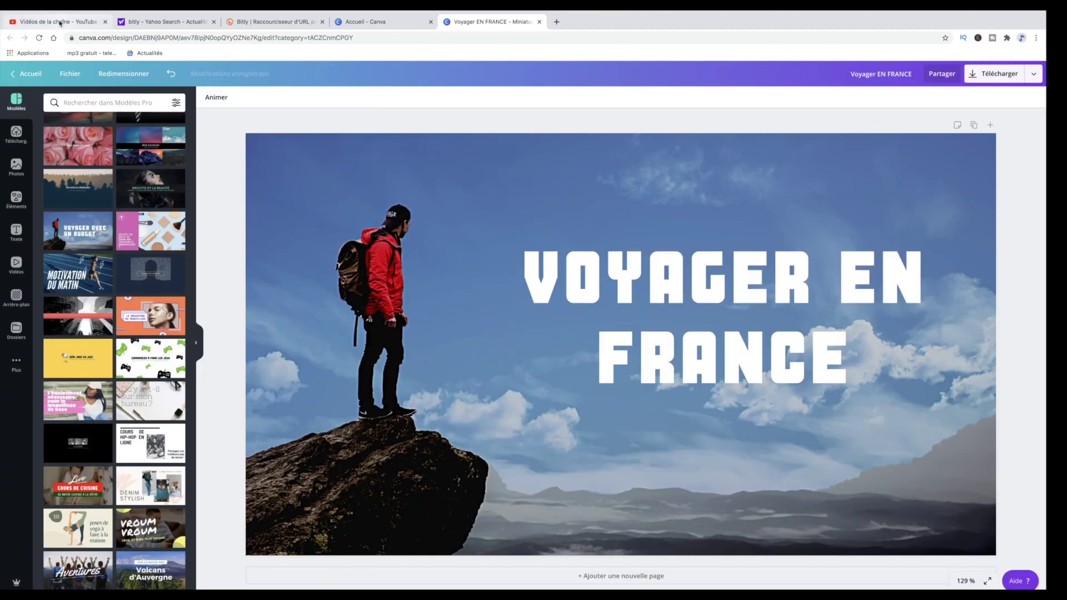
left_click(60, 23)
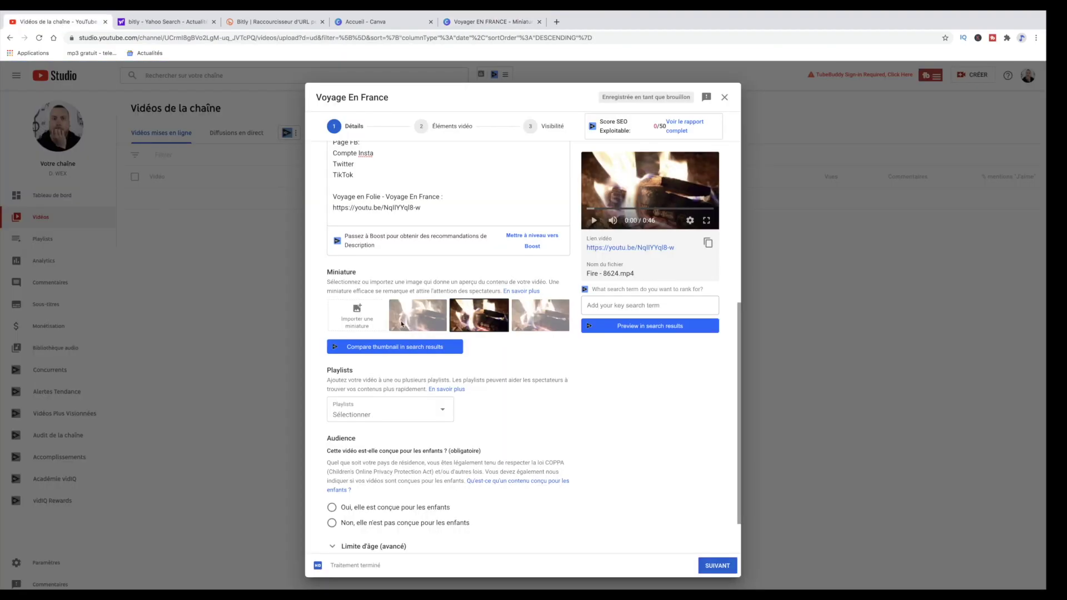
left_click(358, 313)
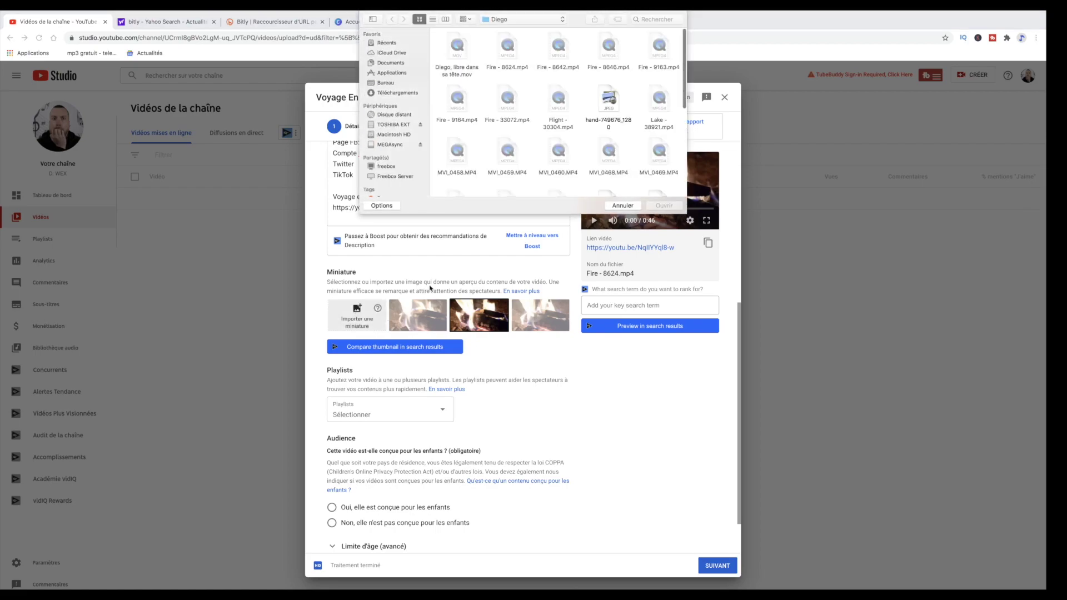
left_click(387, 83)
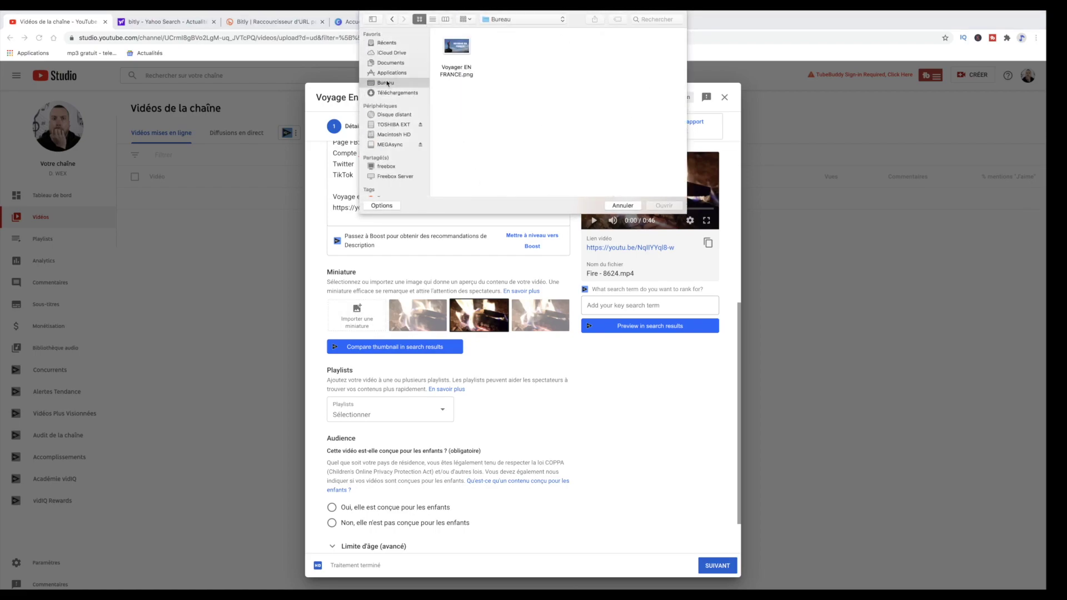
left_click(457, 47)
left_click(675, 206)
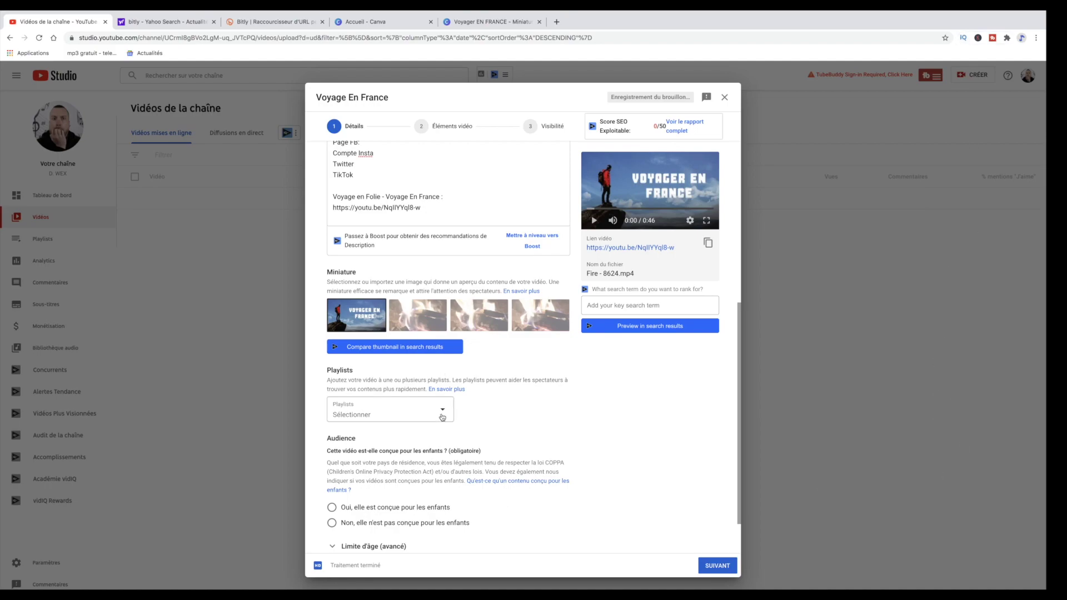
Mark the video as not made for children and expand the additional options
scroll(513, 397, "down", 1)
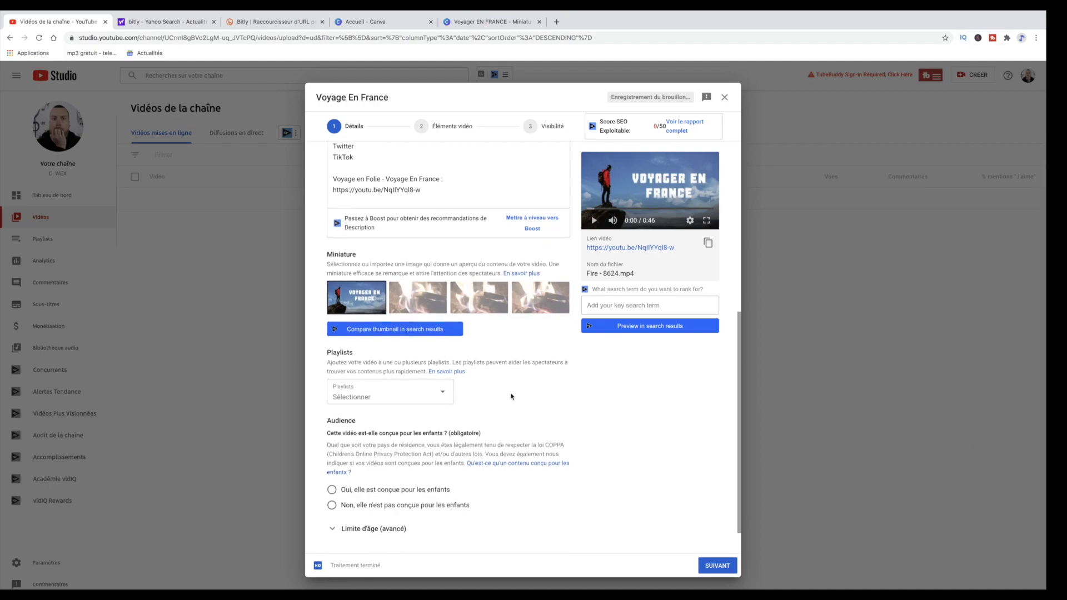
scroll(389, 389, "down", 2)
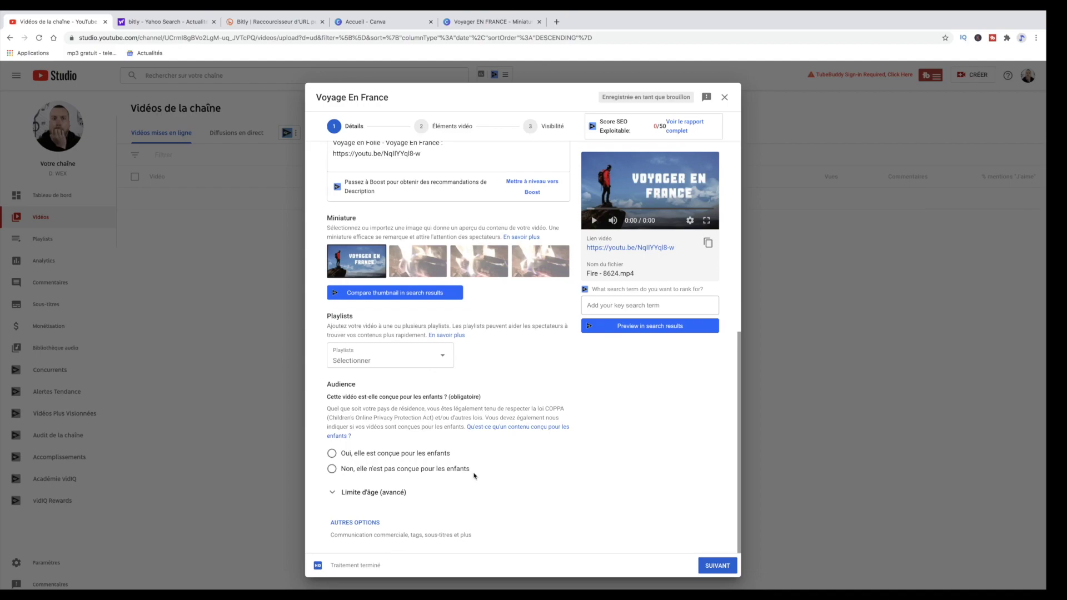
left_click(332, 469)
left_click(358, 524)
Tag the video with the channel name, "Voyage en folie" and "Voyage en France"
scroll(427, 489, "down", 3)
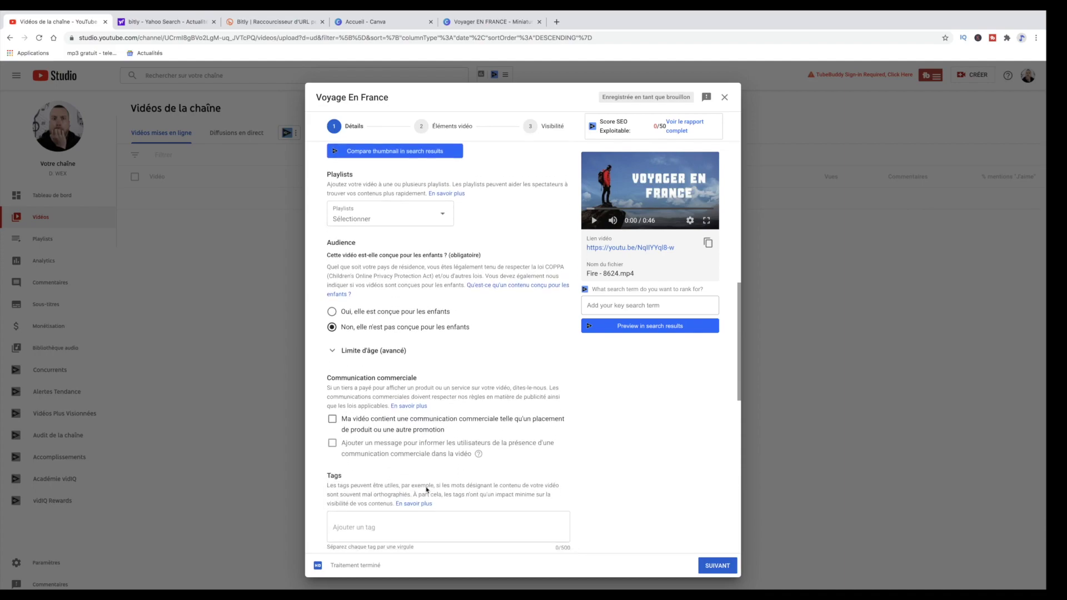
scroll(427, 489, "down", 1)
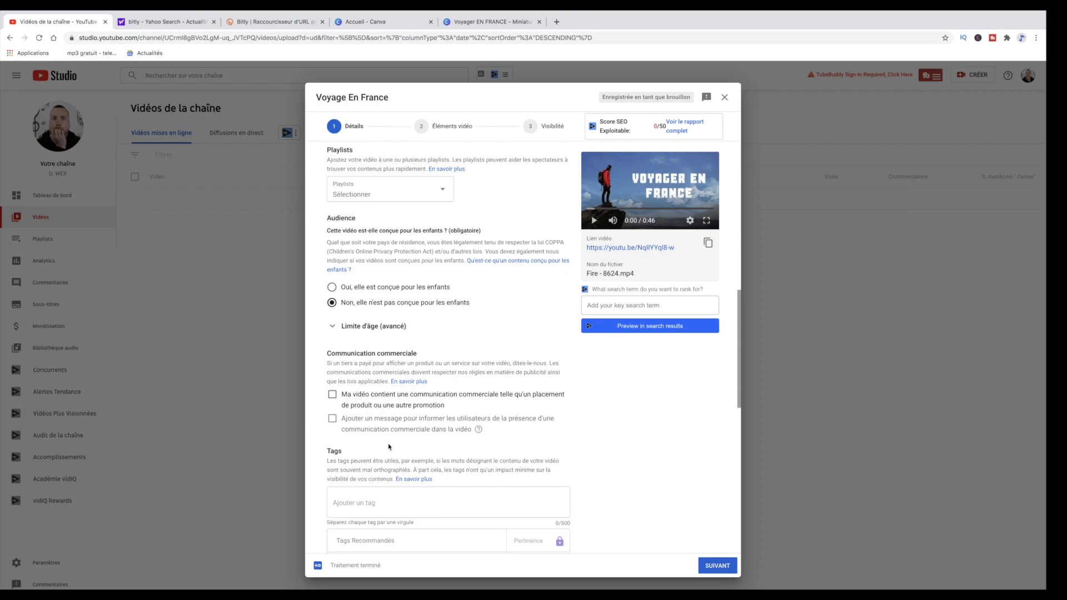
scroll(391, 461, "down", 1)
scroll(391, 464, "down", 1)
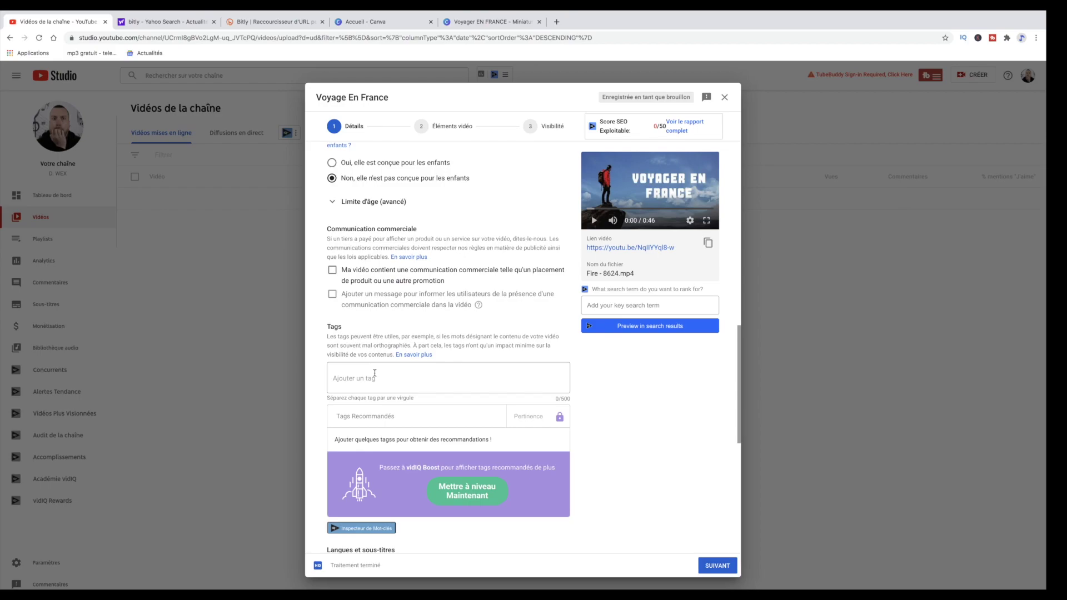
left_click(374, 373)
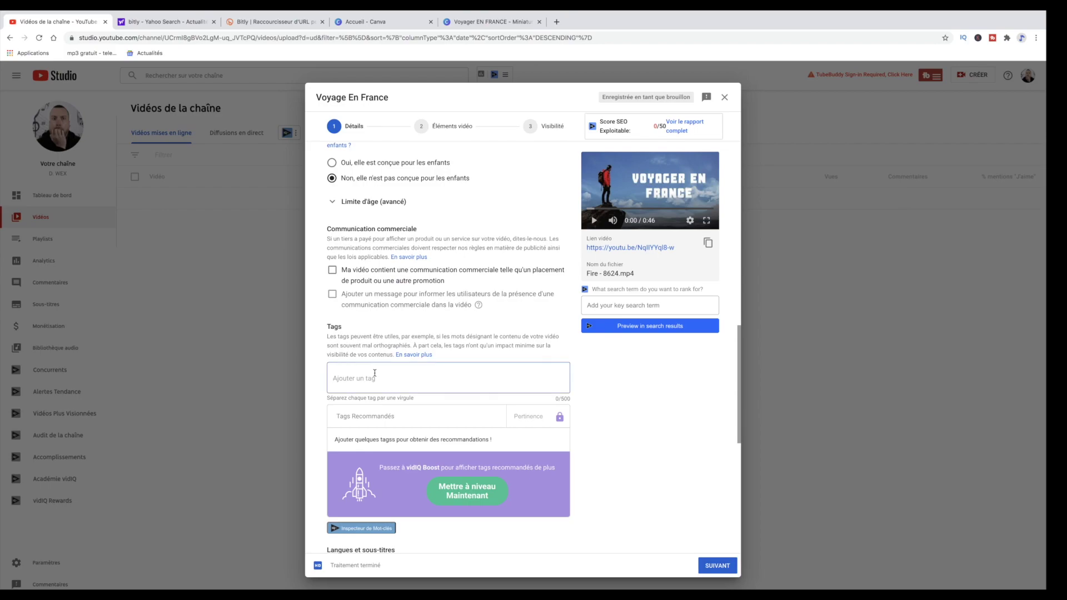
type("D. WEX")
key("Return")
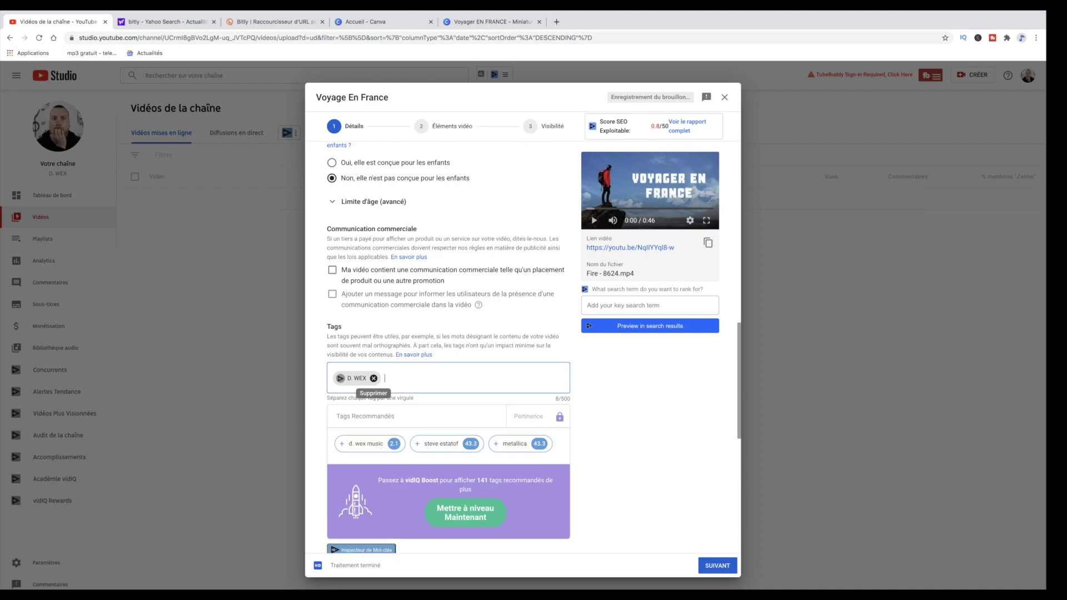
type("Vo")
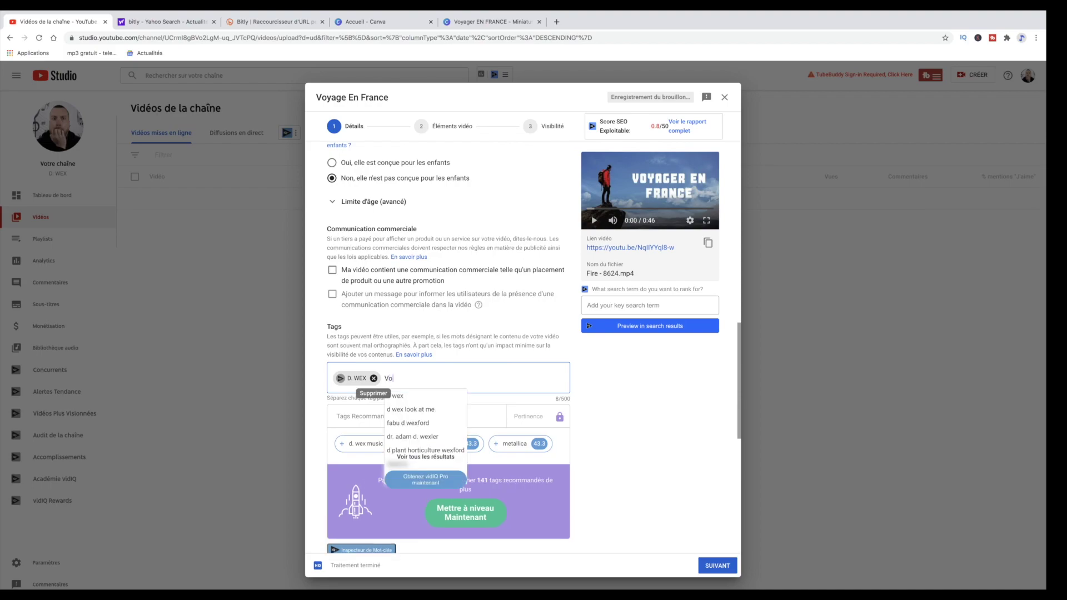
type("yage en folie")
key("Return")
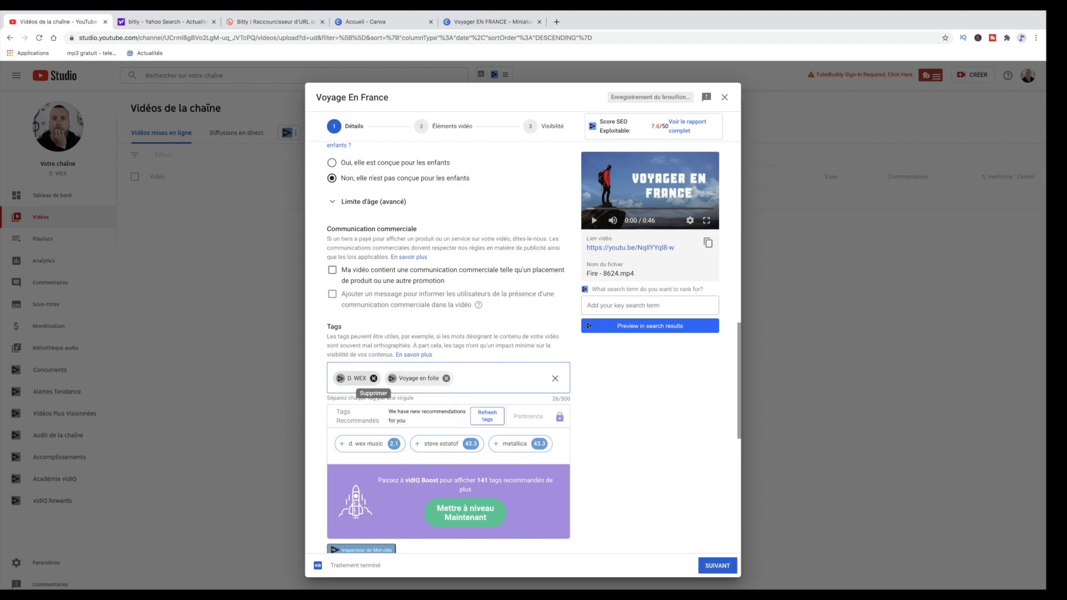
type("Voyage ")
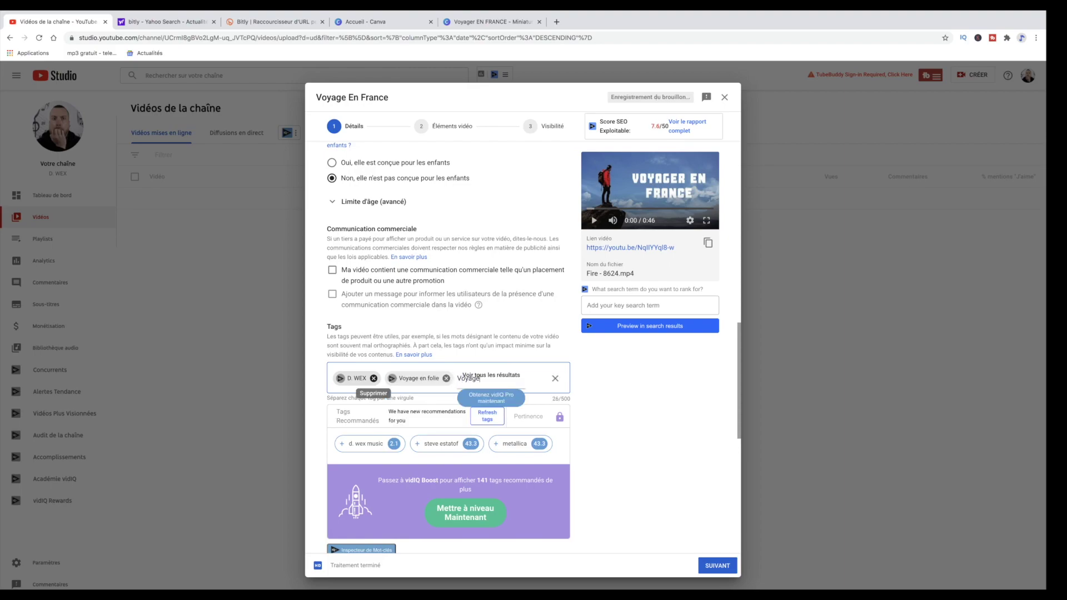
type("en France")
key("Return")
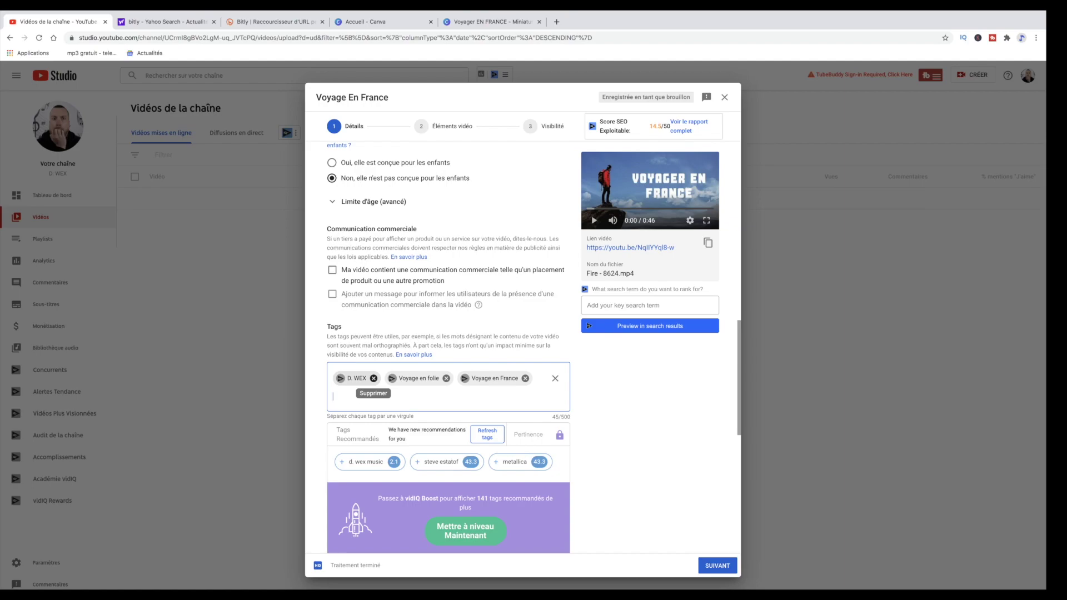
Add the tags "voyage en europe" and "voyage à la montagne", and continue to the video elements stage
type("voyage")
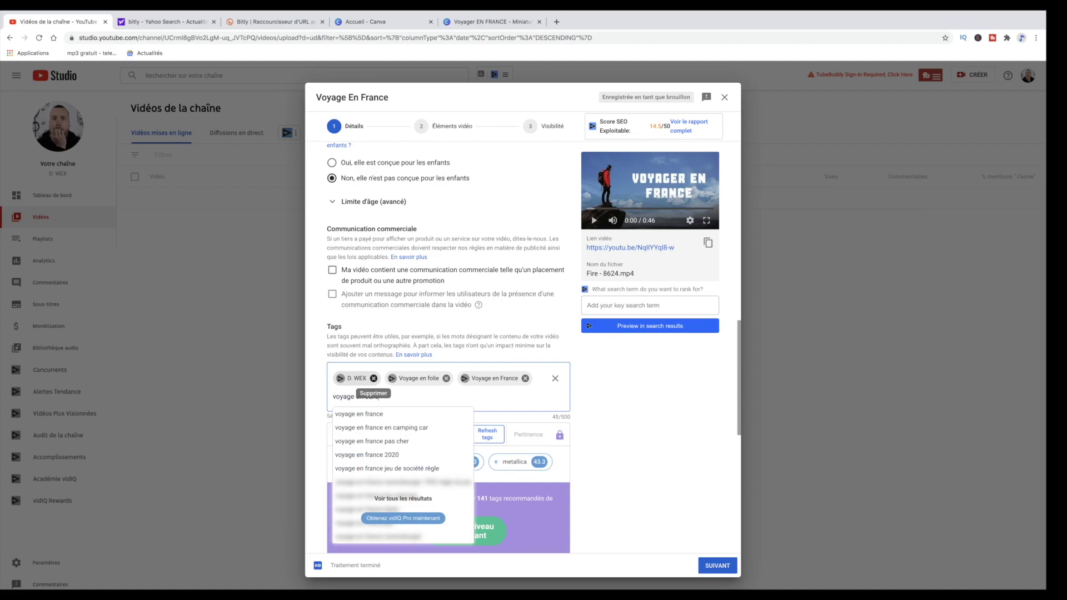
type(" en europe")
key("Return")
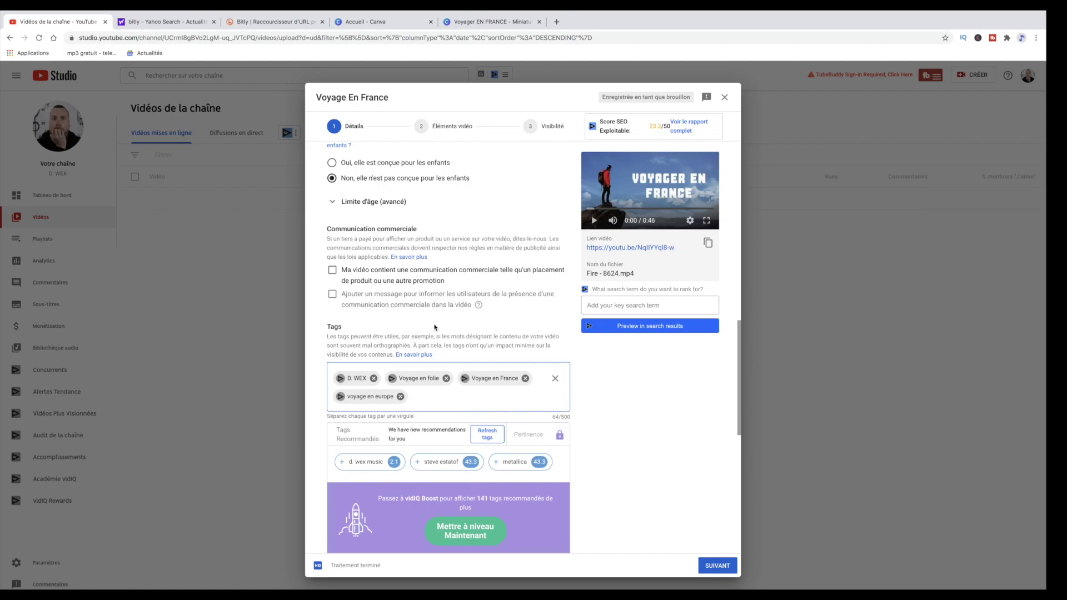
type("voy")
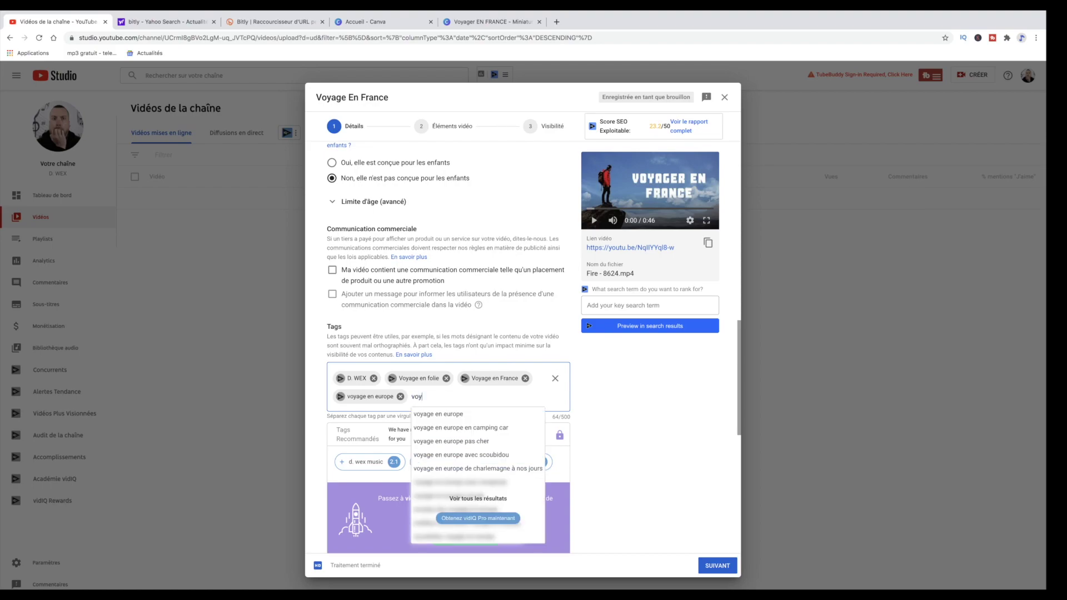
type("age à la montagne")
key("Return")
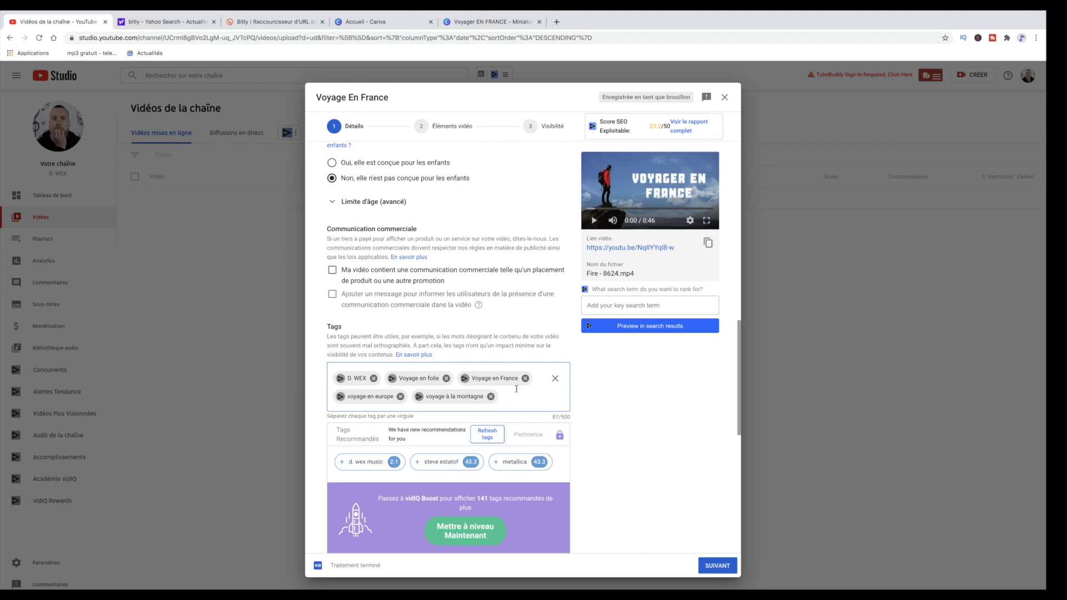
left_click(719, 565)
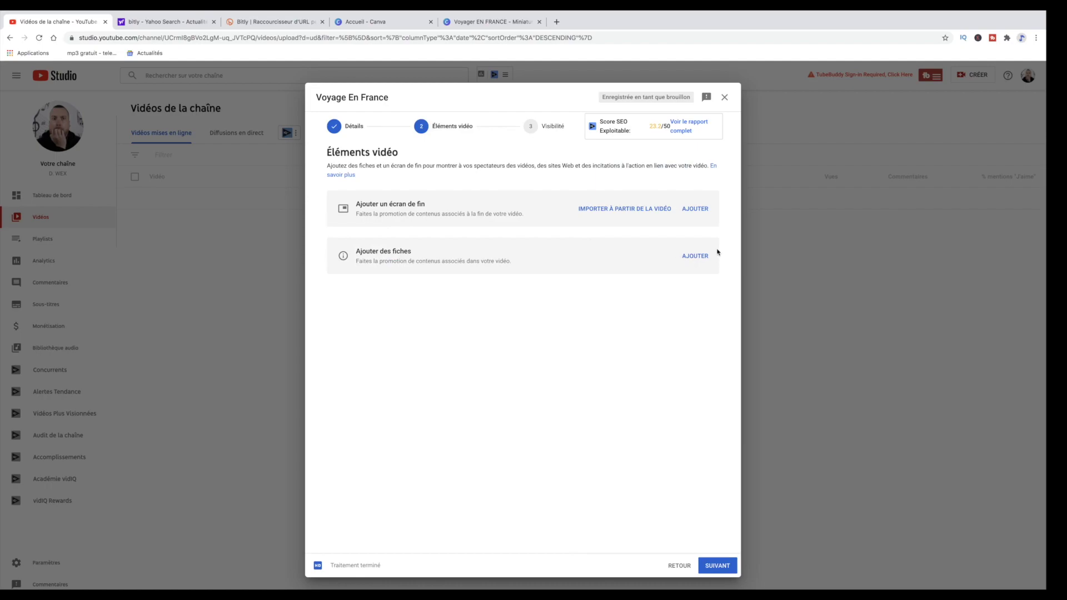
Apply the end-screen template with a subscribe element on the left and a video on the right, and view the channel element's search
left_click(702, 211)
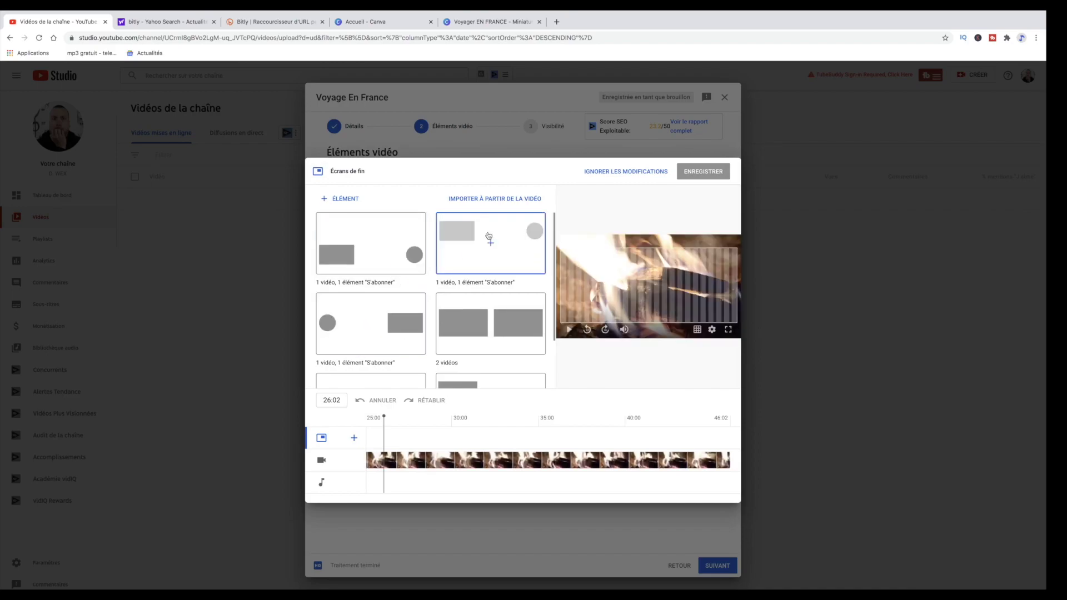
left_click(375, 329)
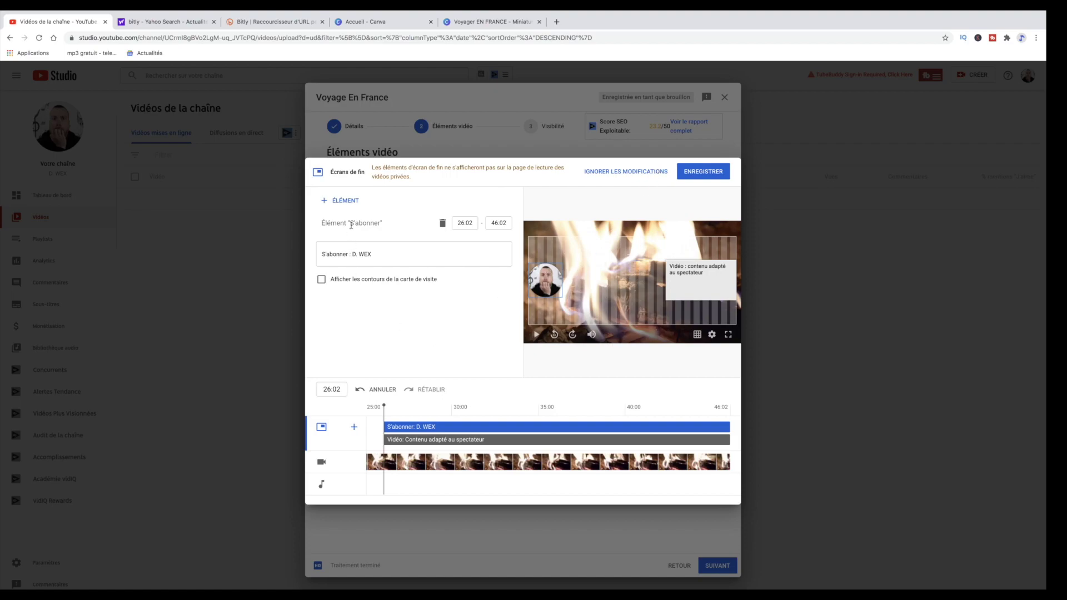
left_click(344, 204)
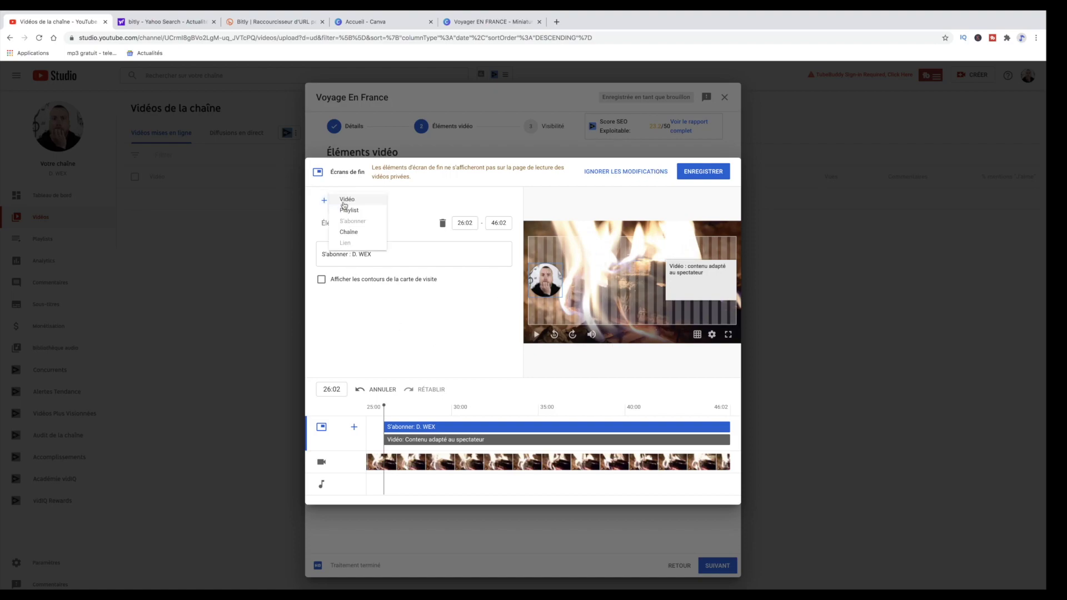
left_click(345, 236)
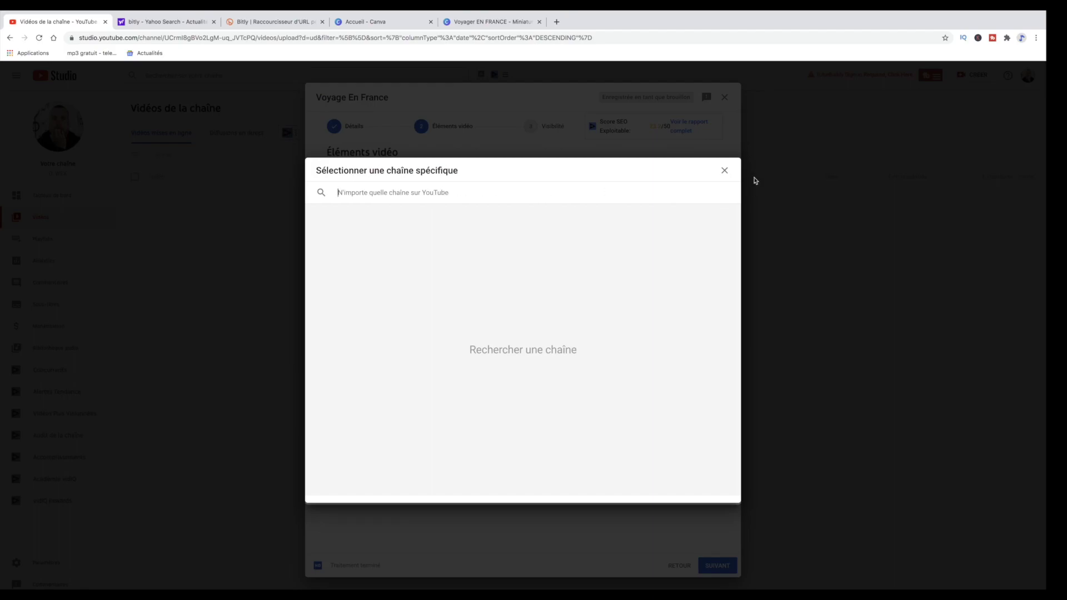
left_click(724, 171)
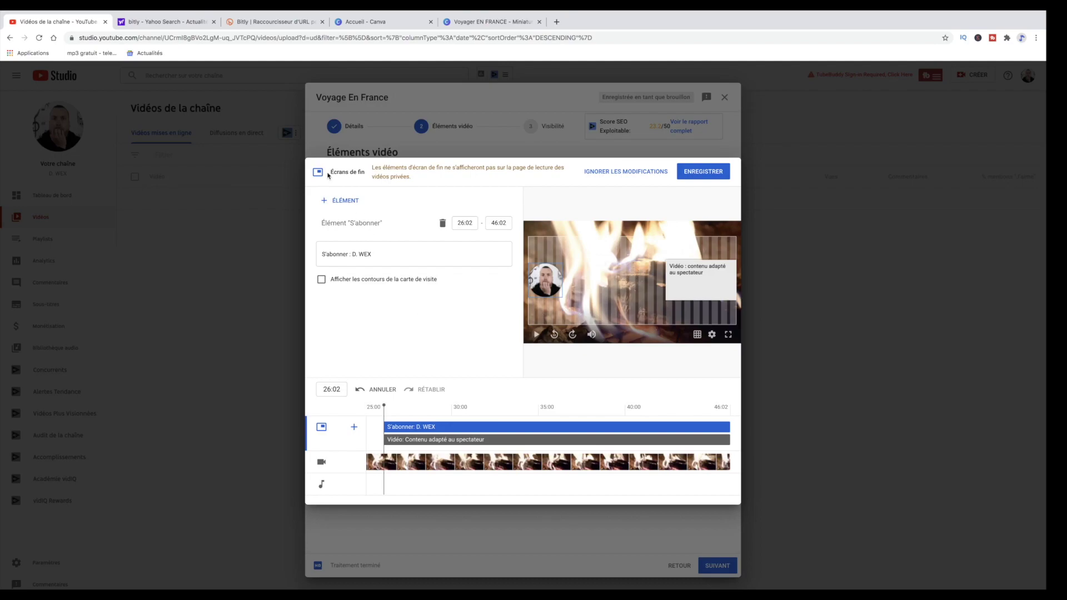
Try a latest-upload video element between the subscribe and suggested-video elements, and discard the end-screen changes
left_click(334, 203)
left_click(349, 202)
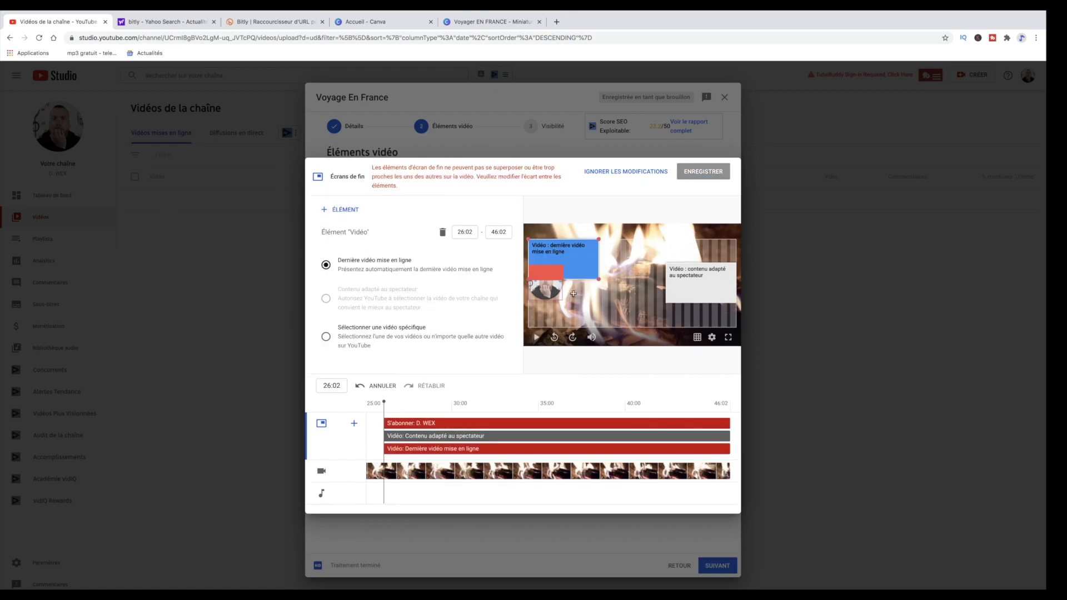
left_click_drag(567, 261, 621, 284)
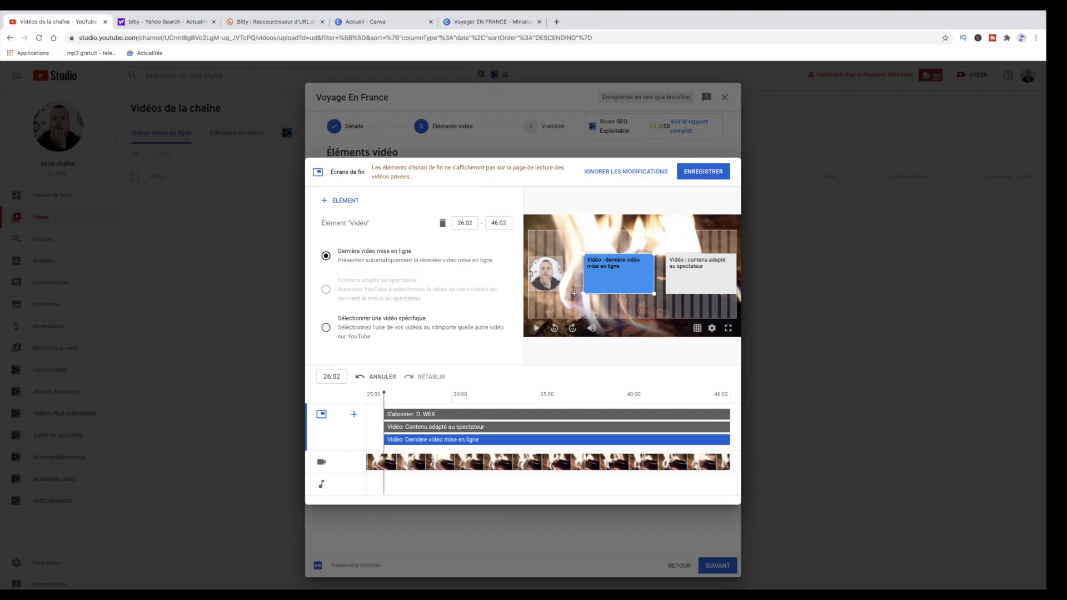
left_click(633, 174)
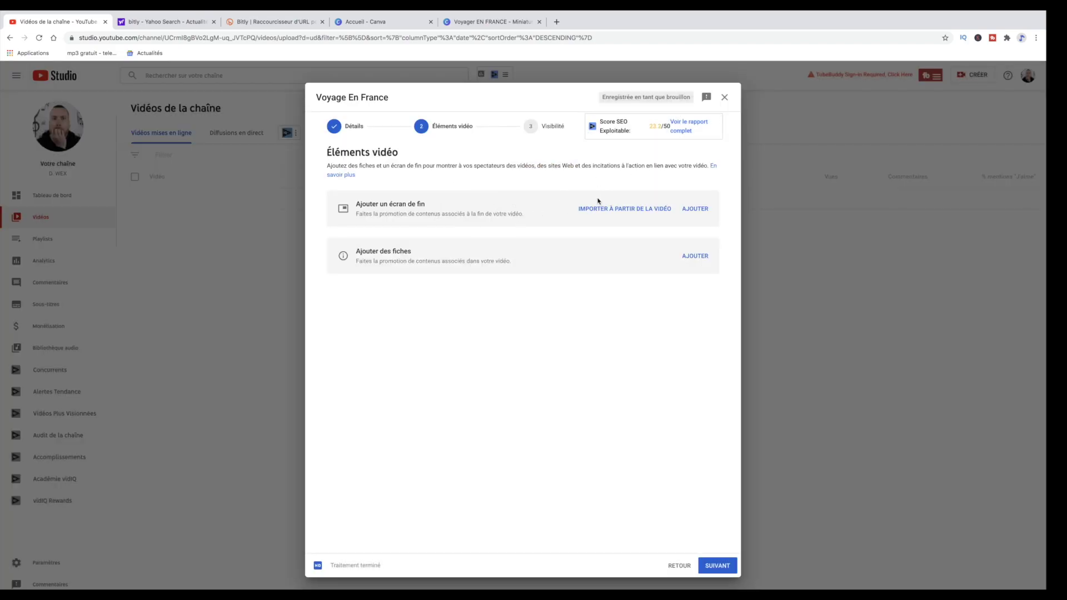
Open the card editor, try to create a video or playlist card with no video chosen, and cancel it
left_click(696, 257)
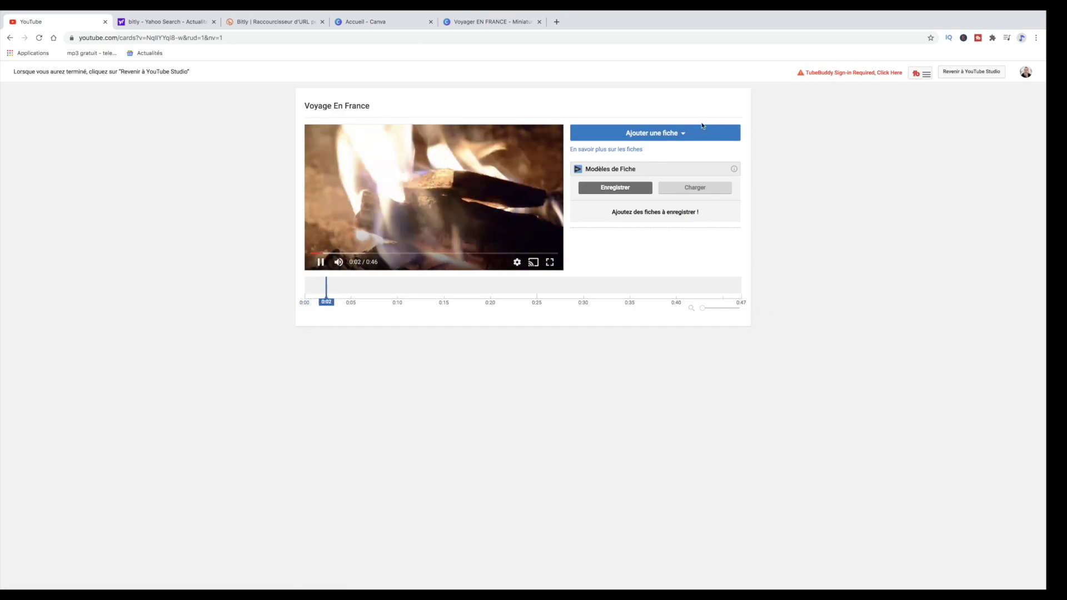
left_click(683, 135)
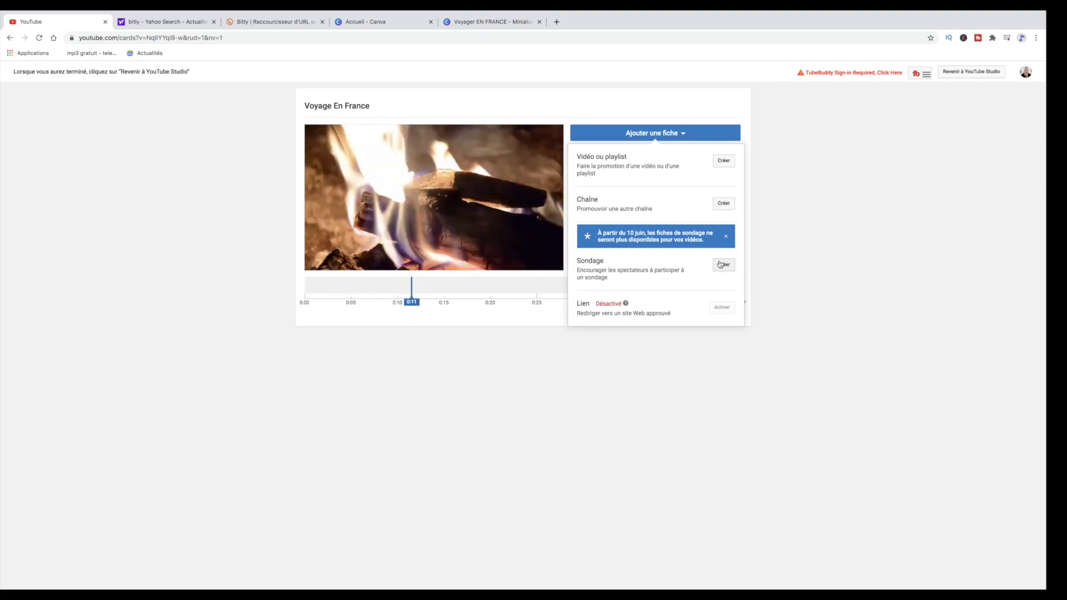
left_click(723, 162)
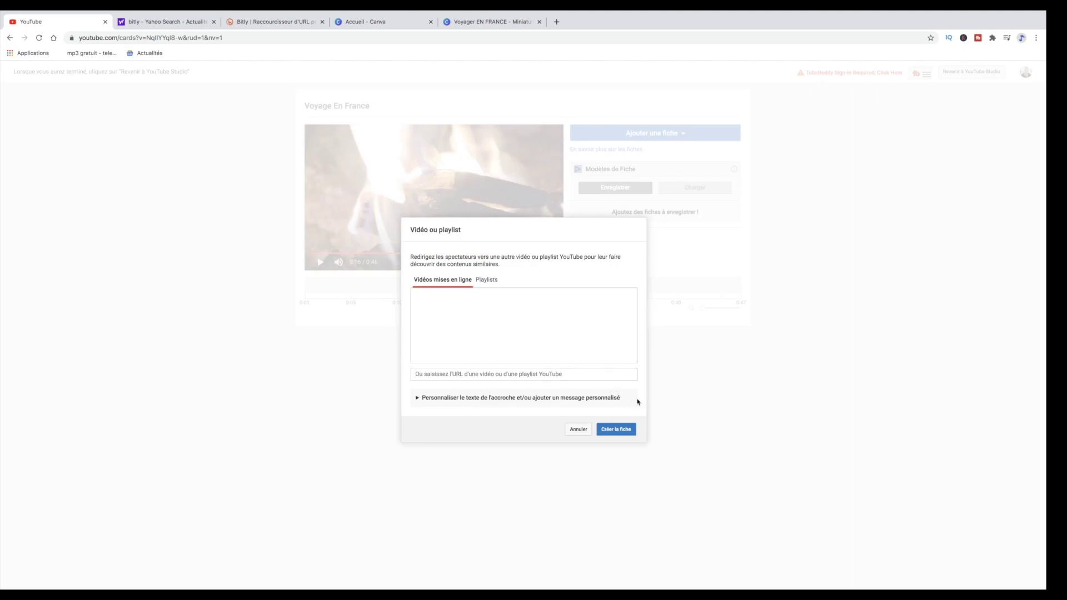
left_click(616, 430)
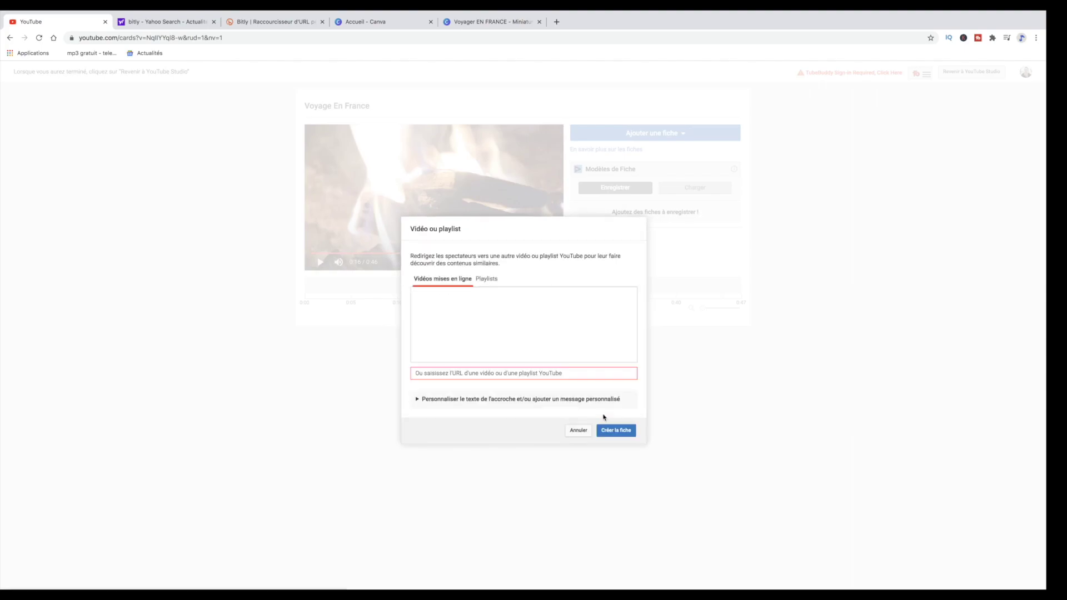
left_click(572, 430)
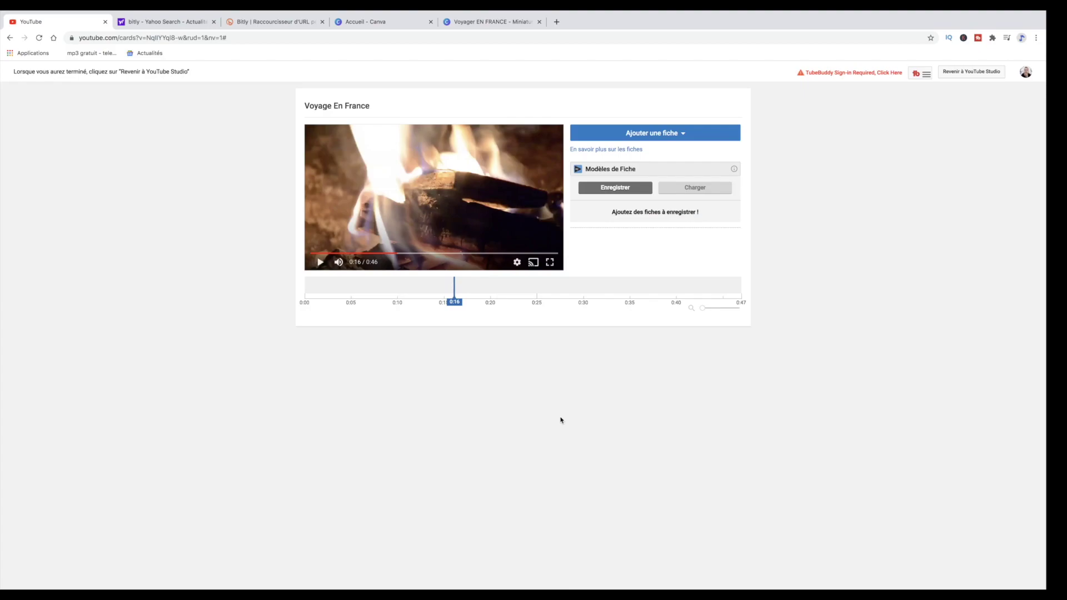
Preview the card position at 0:03, leave the card editor for YouTube Studio, and continue to the visibility stage
left_click(336, 288)
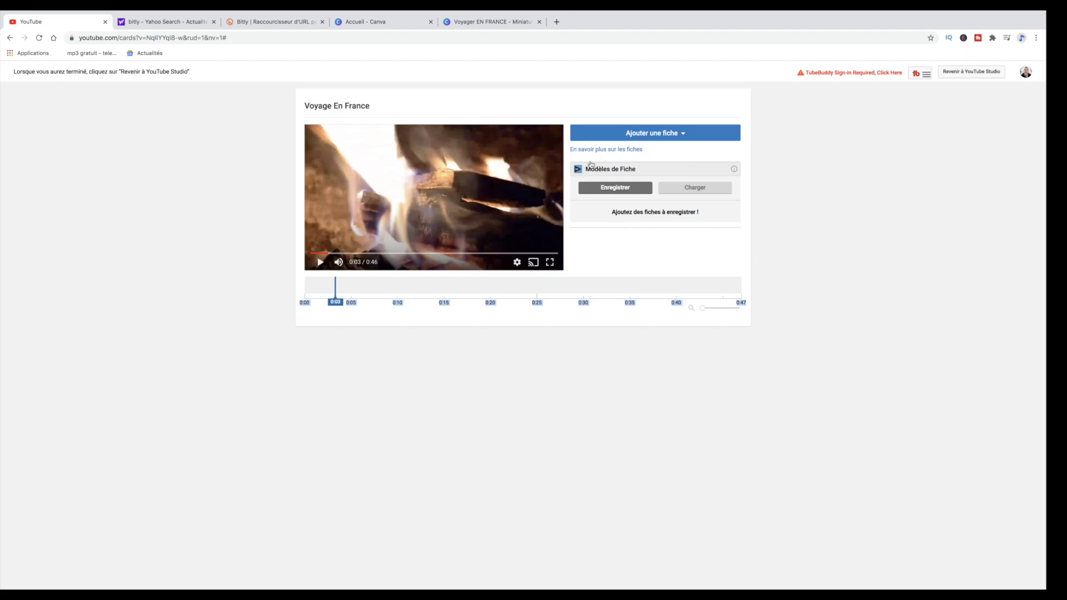
left_click(963, 73)
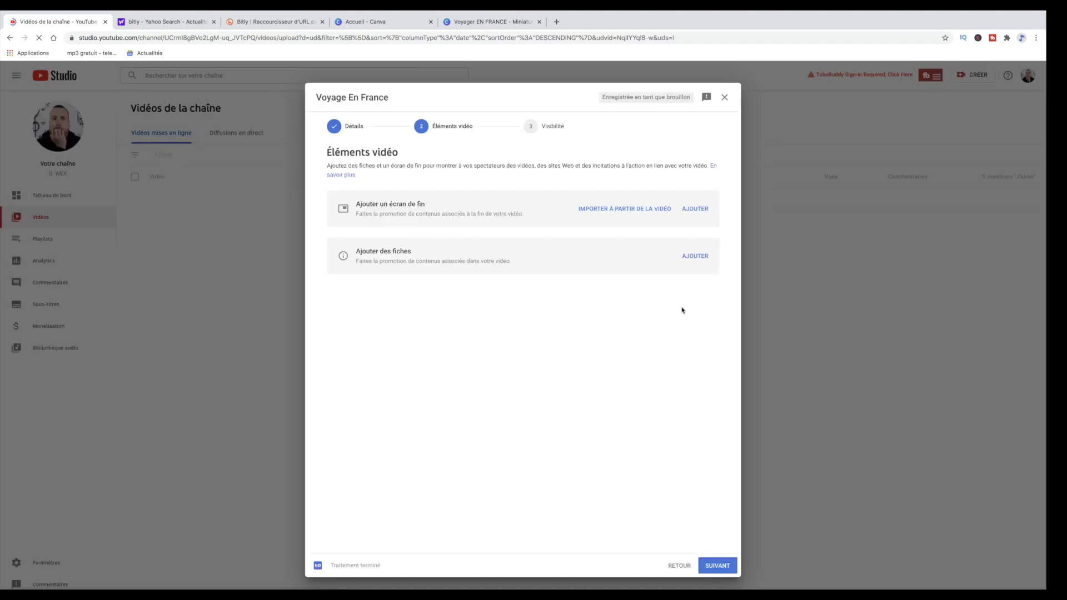
left_click(719, 566)
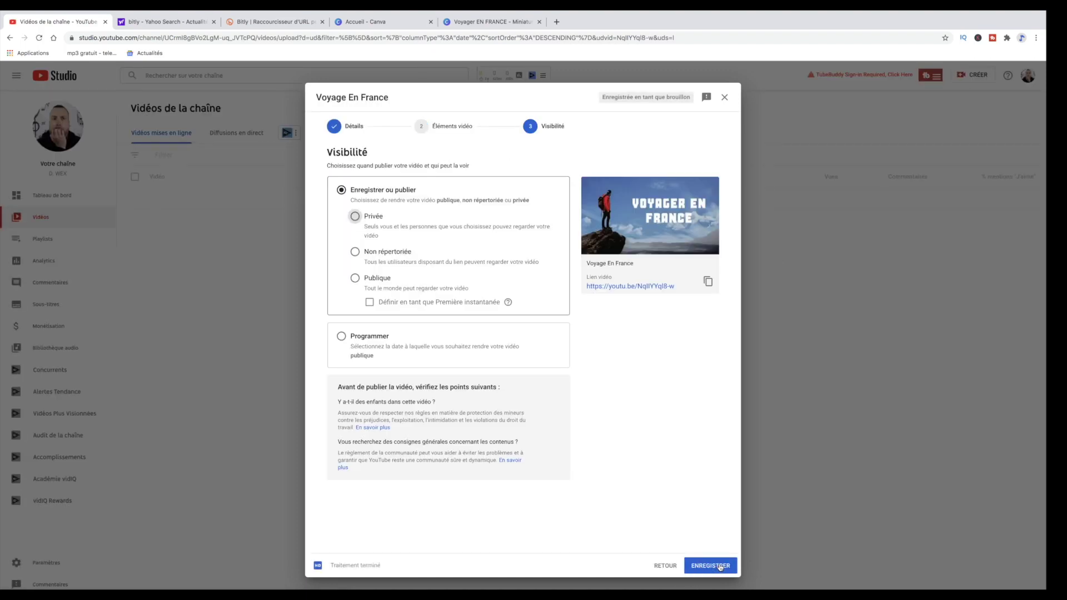
Try the private, unlisted and public visibility options in turn, including the instant Premiere option for public
left_click(355, 217)
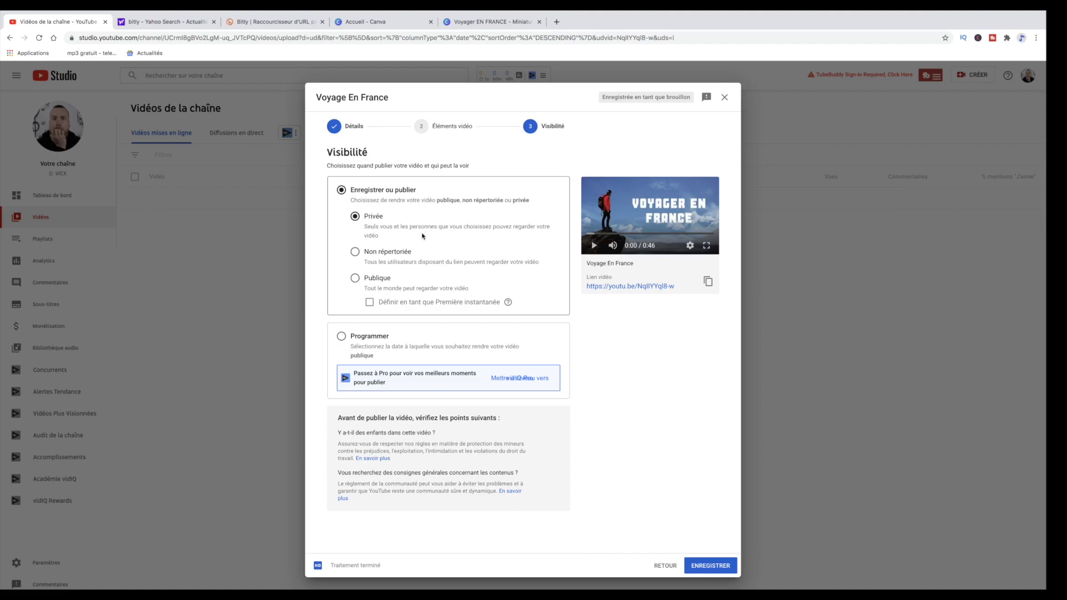
left_click(356, 253)
left_click(356, 279)
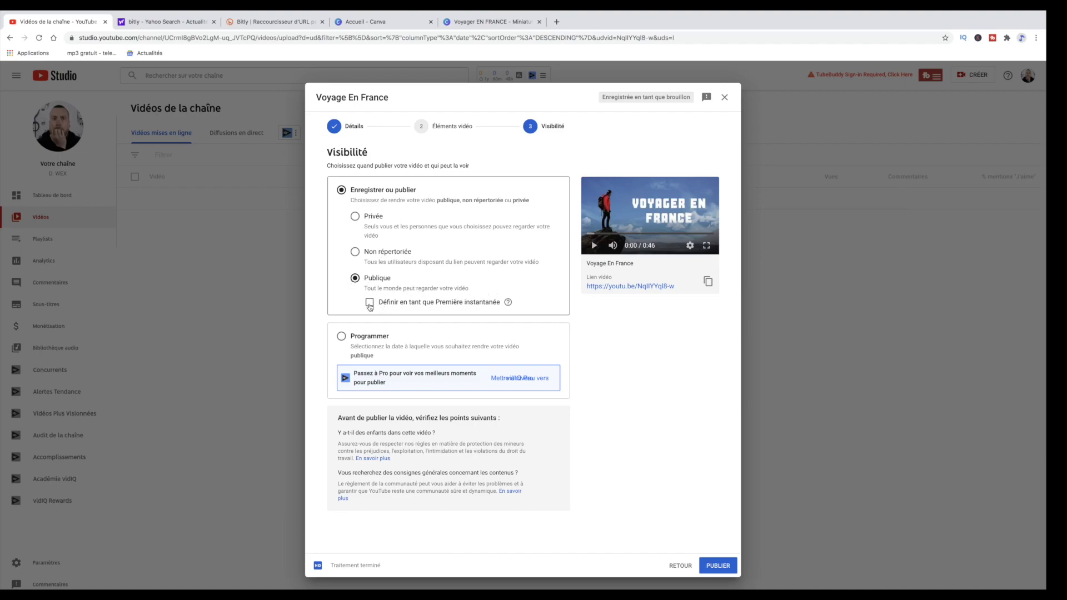
mouse_move(508, 304)
left_click(370, 303)
Schedule the video to go public on 7 July 2020 at 00:00, close the confirmation, and check its visibility status
left_click(341, 336)
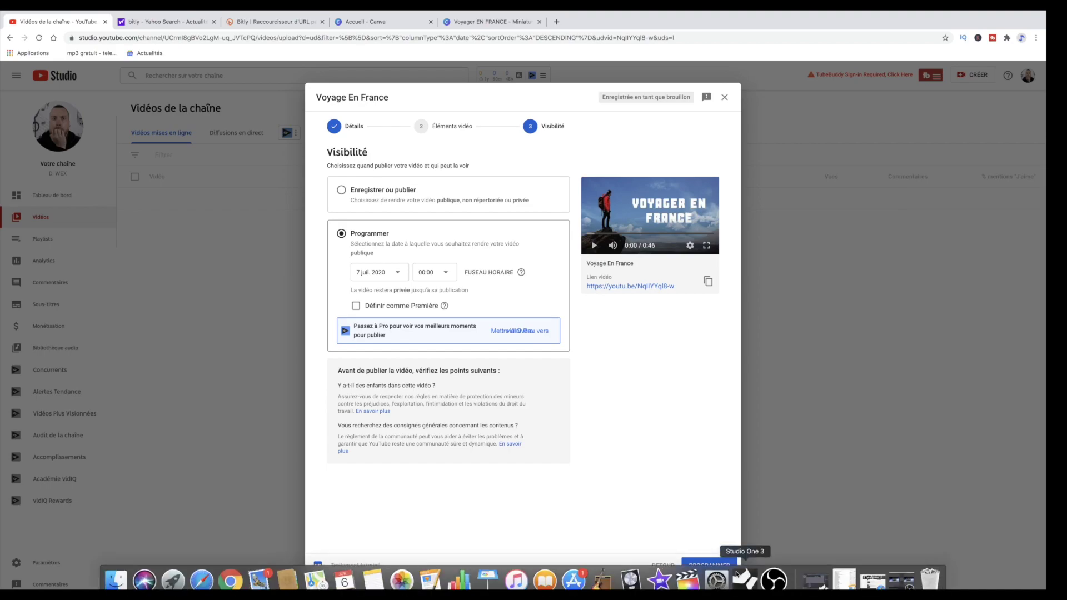
left_click(707, 566)
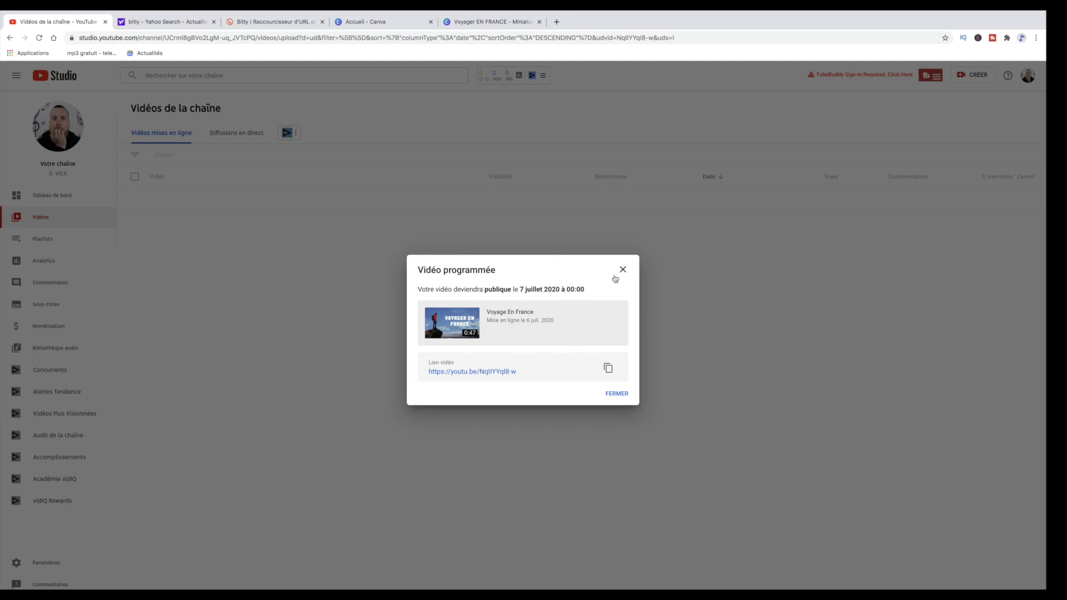
left_click(617, 392)
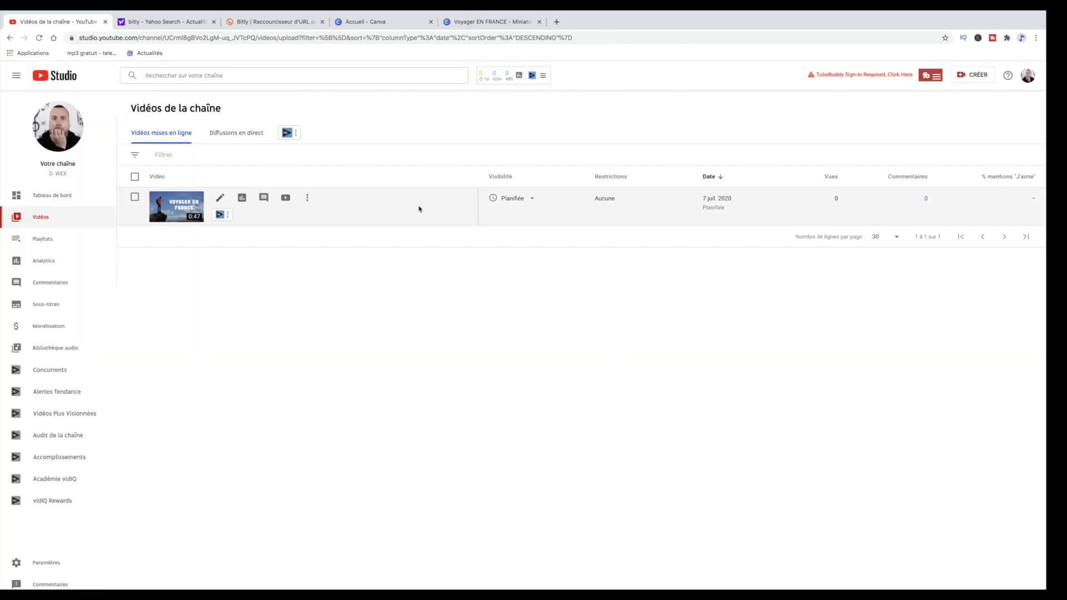
mouse_move(529, 200)
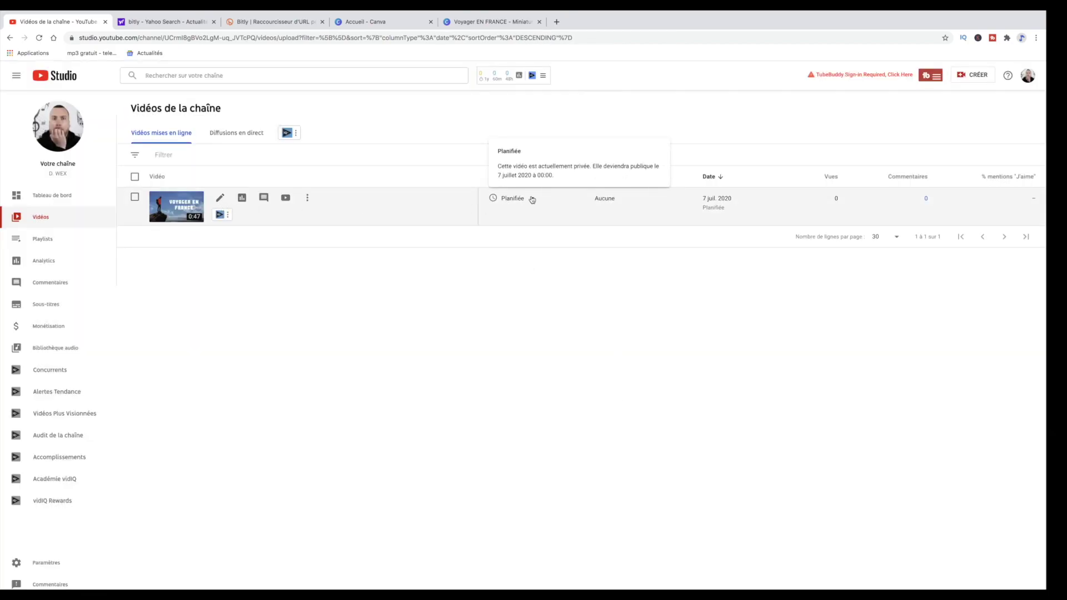